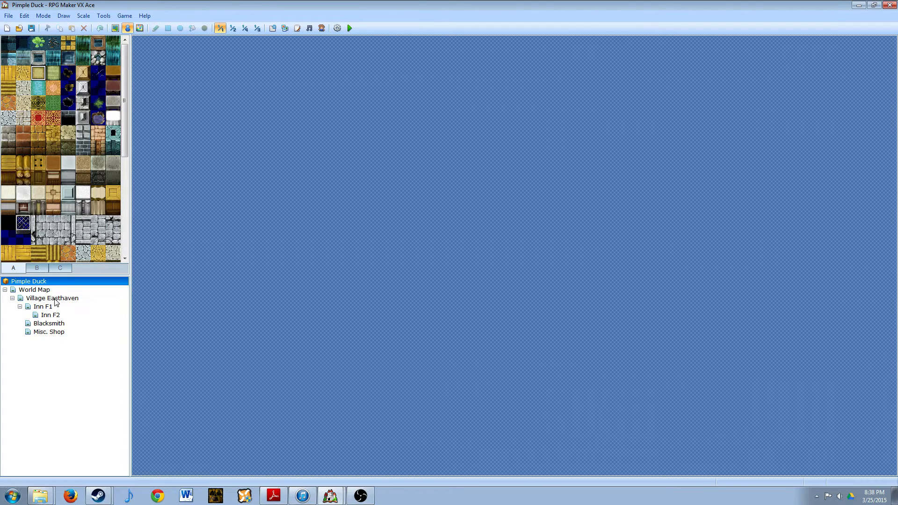
- Open the Village Easthaven map and create a new event on the path tile beside the gold statue
click(53, 298)
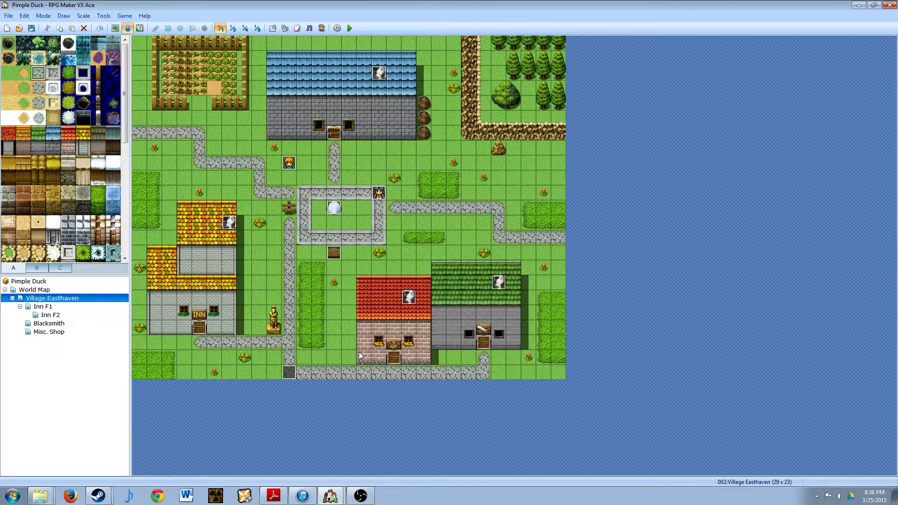
click(290, 329)
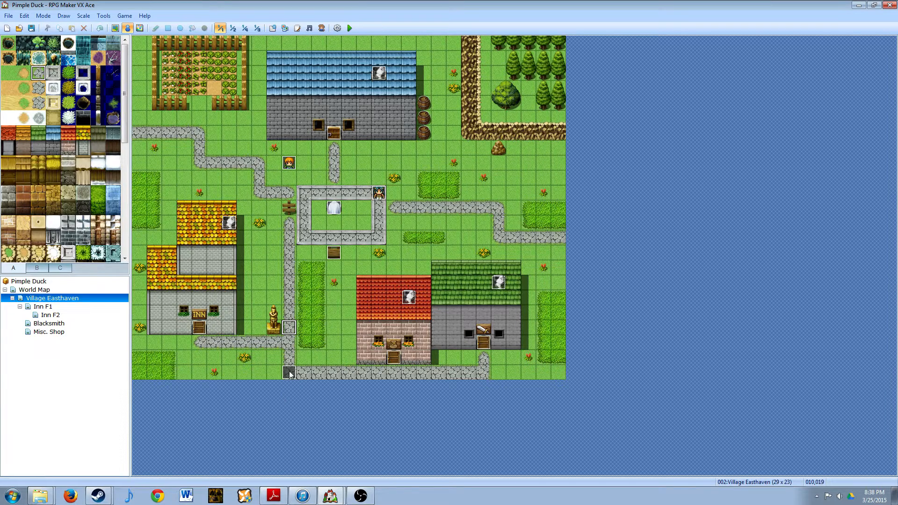
double_click(290, 330)
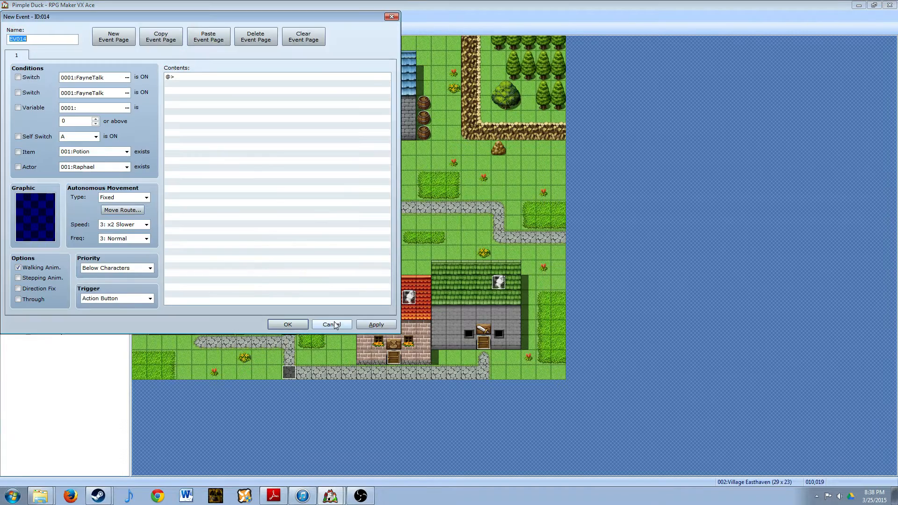
drag(279, 14, 493, 68)
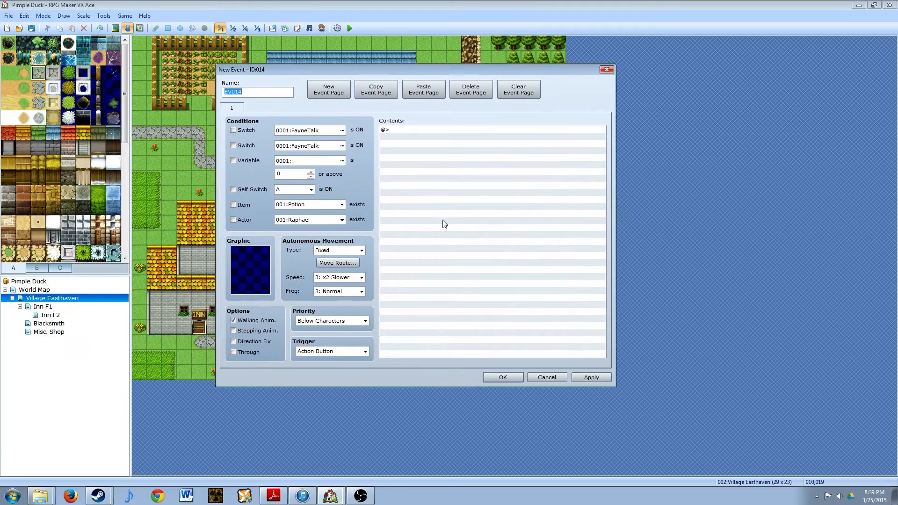
drag(415, 70, 518, 89)
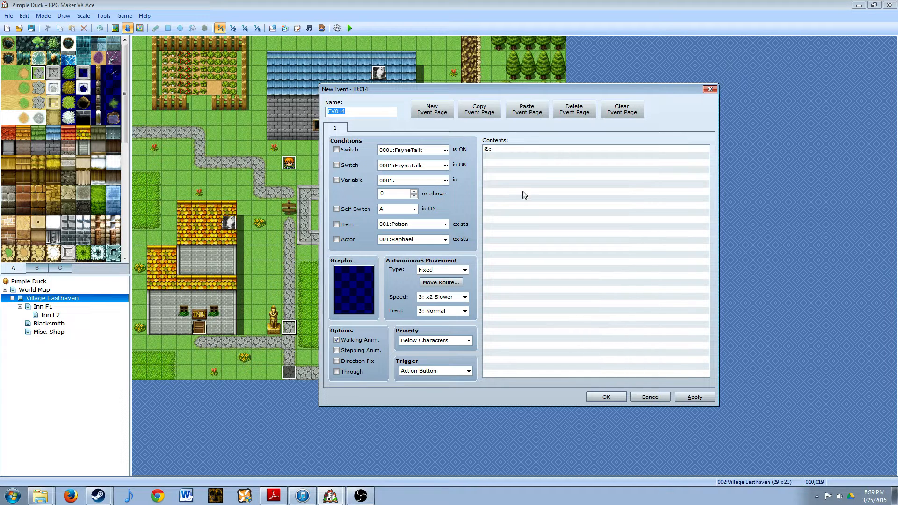
- Give the event the front-facing sprite of the last character in Actor4's second row and set its trigger to Autorun
double_click(347, 281)
scroll(433, 152, down, 3)
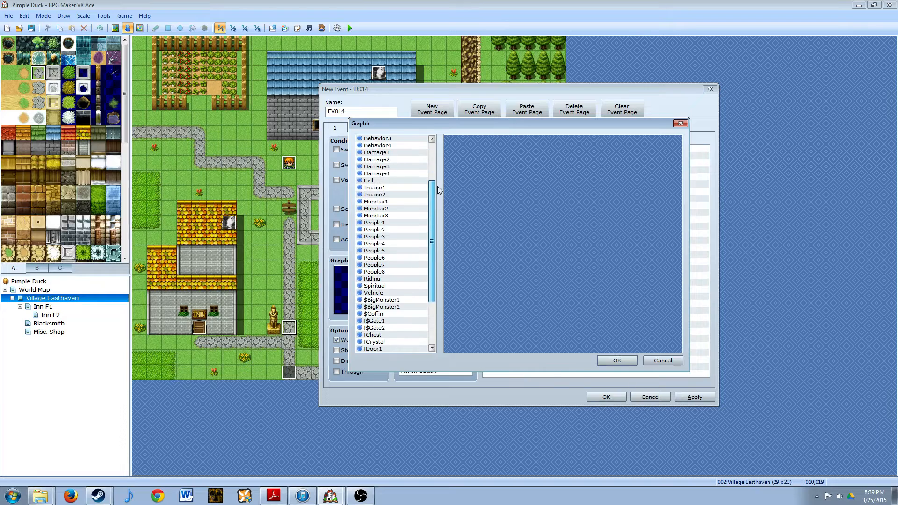
scroll(433, 153, up, 3)
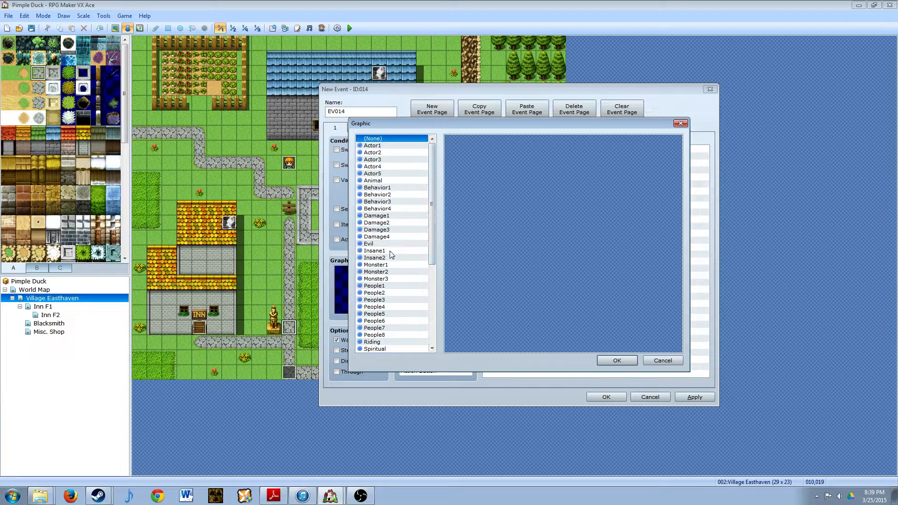
click(376, 167)
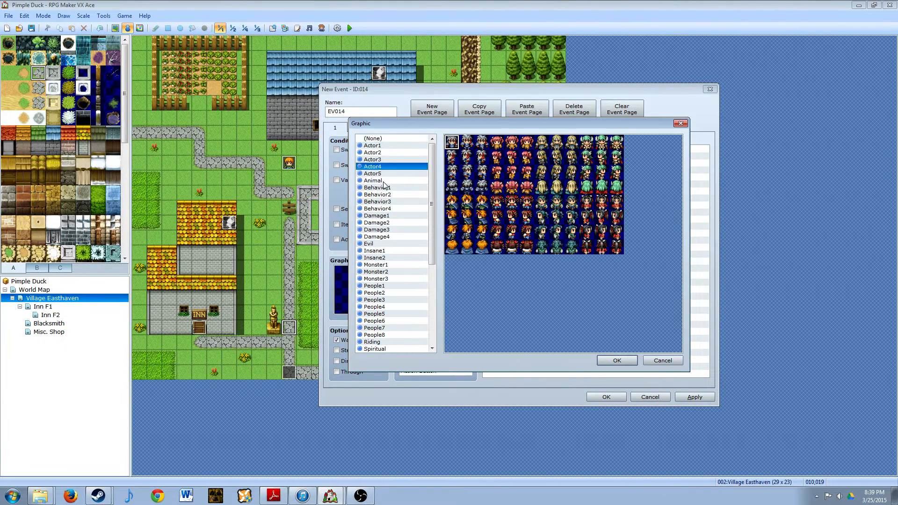
click(601, 205)
click(619, 360)
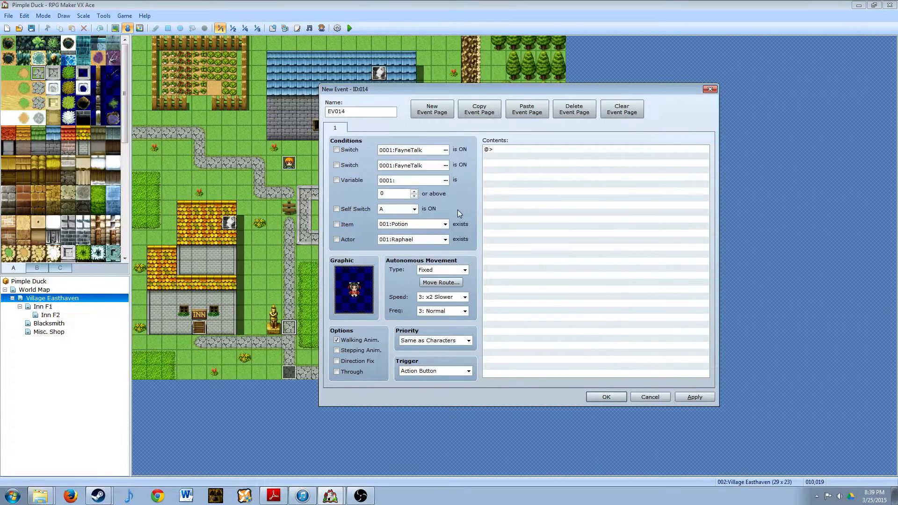
click(468, 371)
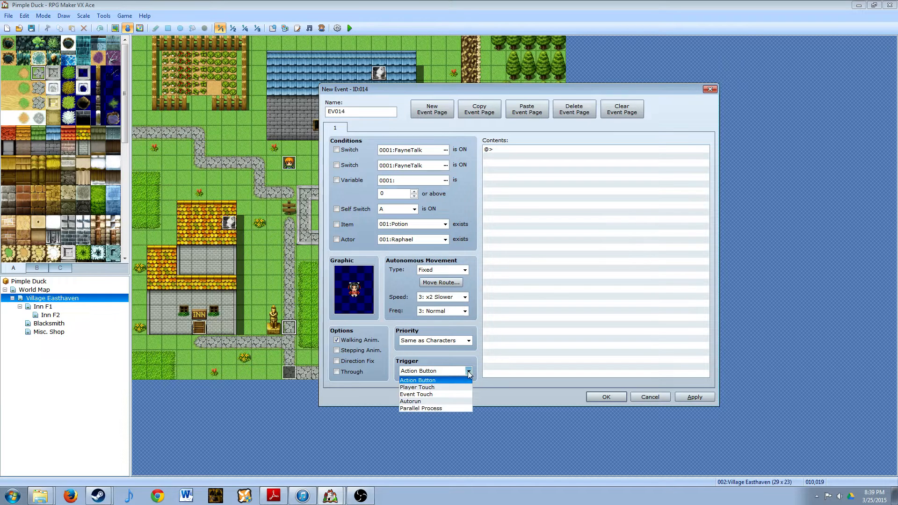
click(422, 401)
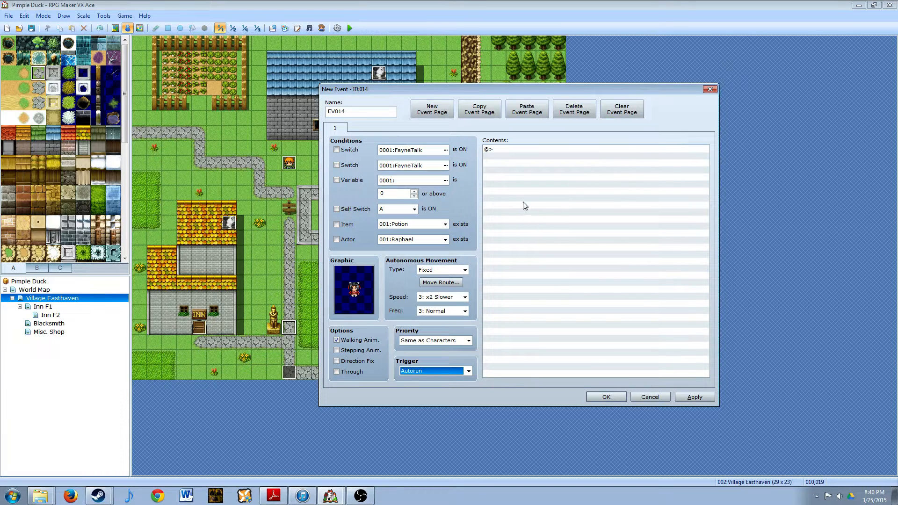
- Add a Set Move Route command to the event that makes the Player turn up
double_click(517, 151)
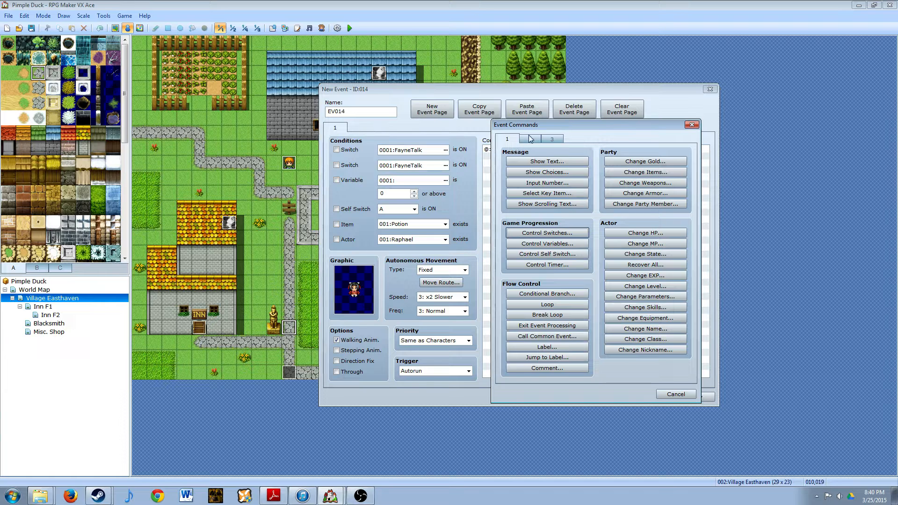
click(530, 140)
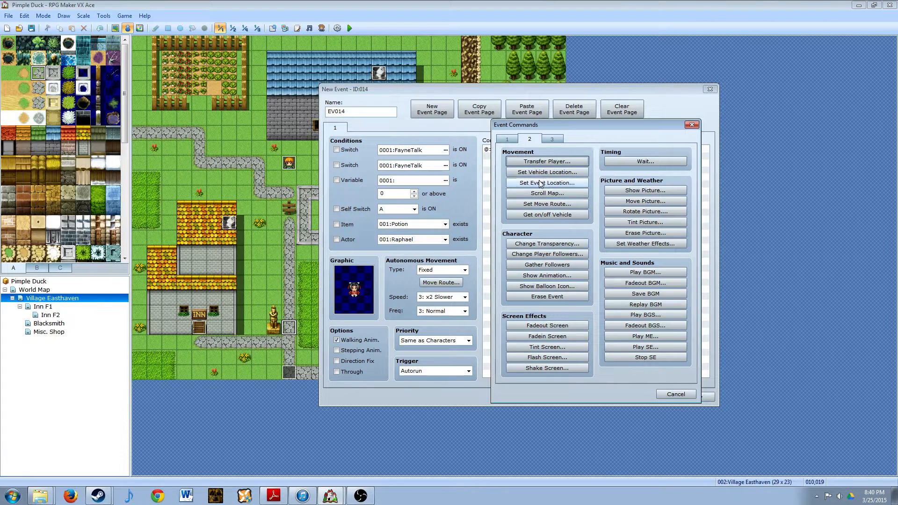
click(538, 204)
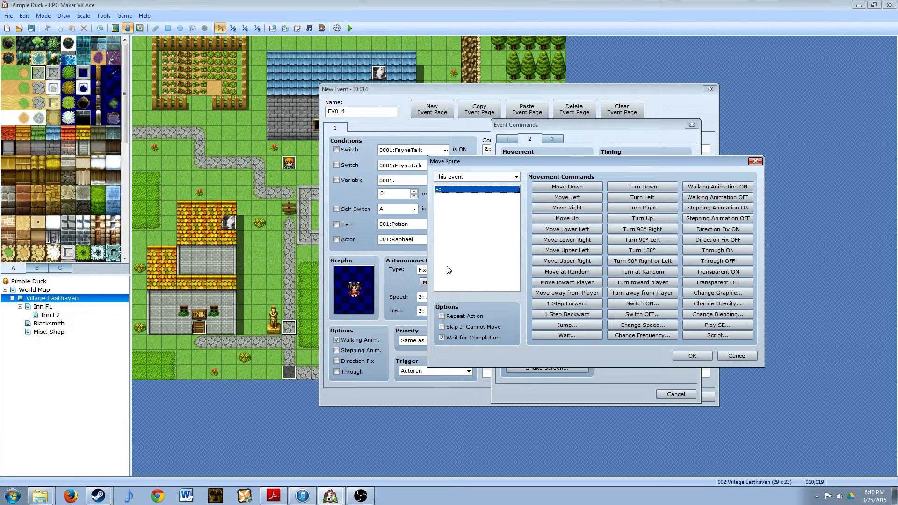
click(516, 177)
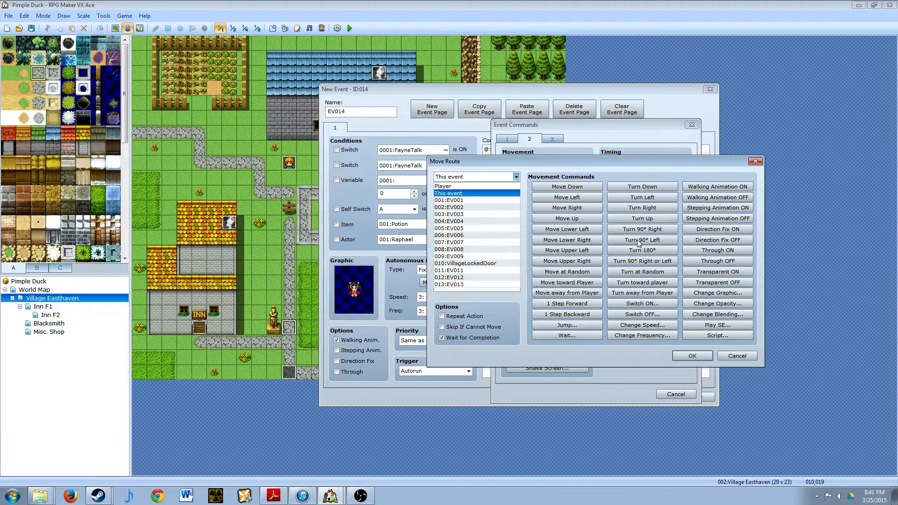
click(516, 178)
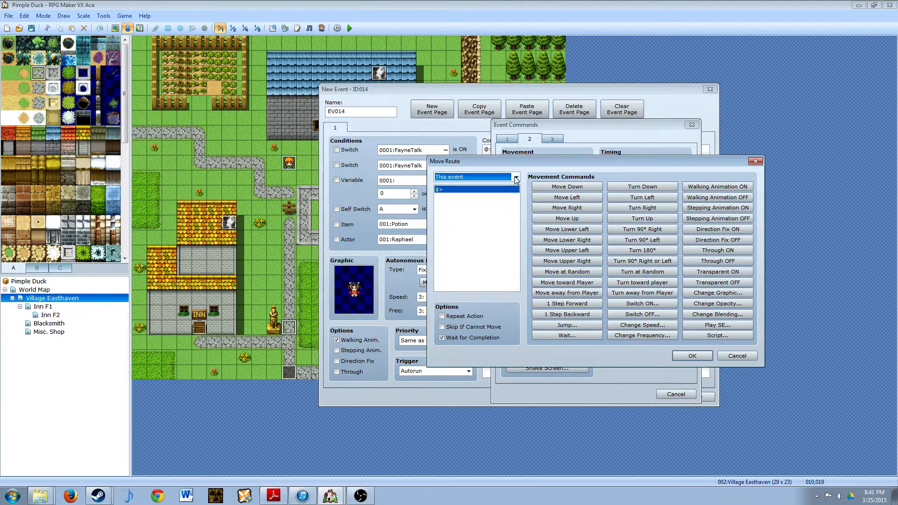
click(507, 178)
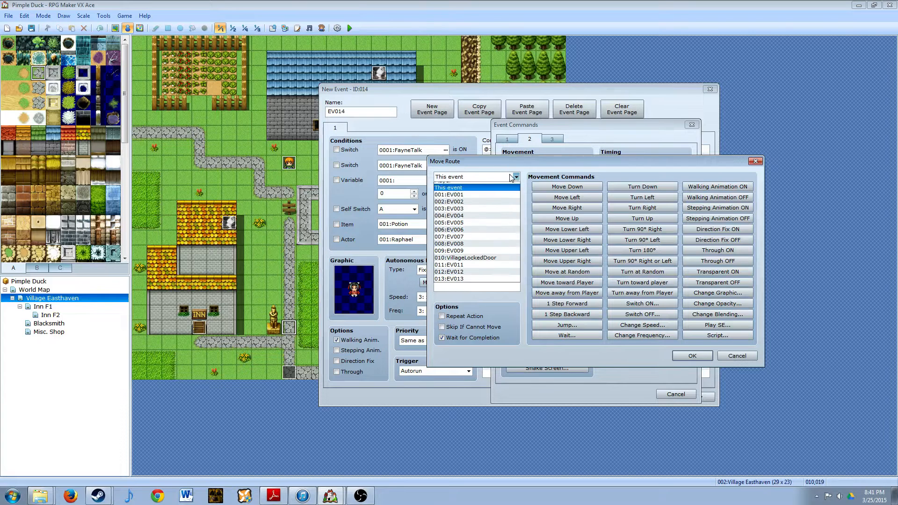
click(446, 186)
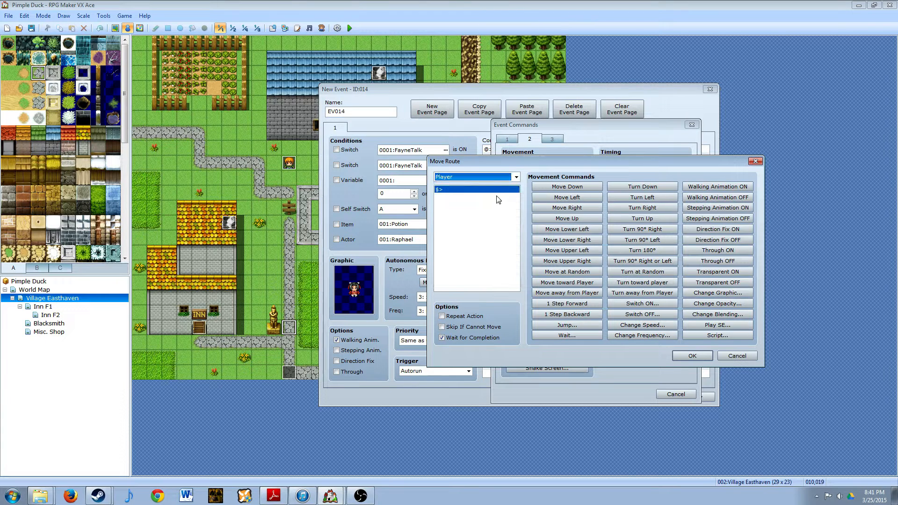
click(654, 220)
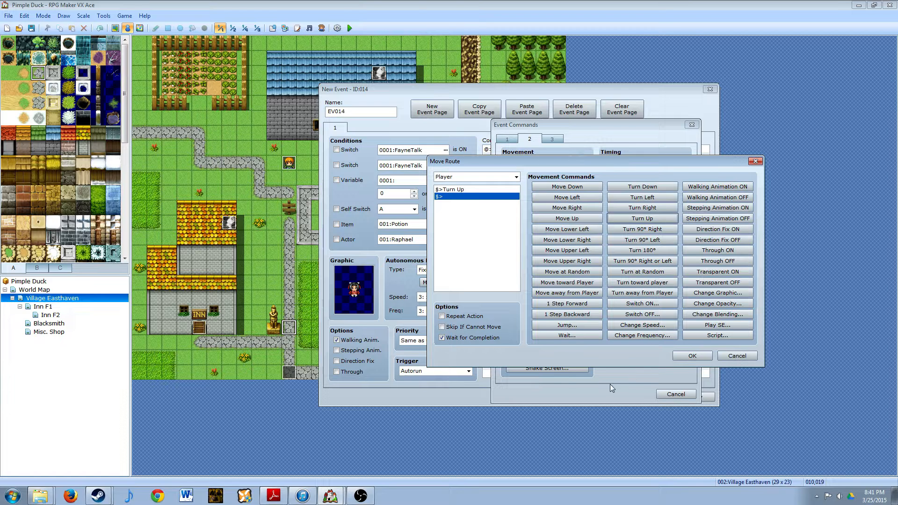
click(691, 356)
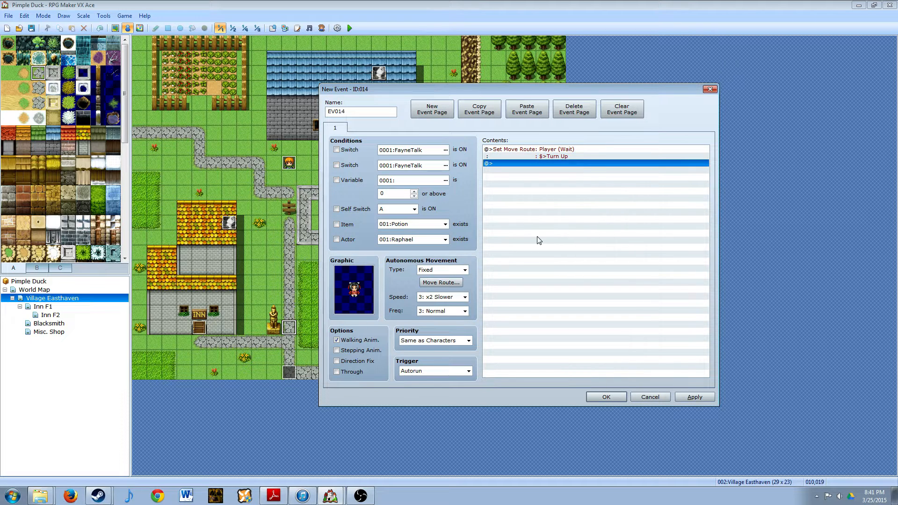
- Start a Show Text command after the move route with the white-haired first face of Actor4
double_click(537, 164)
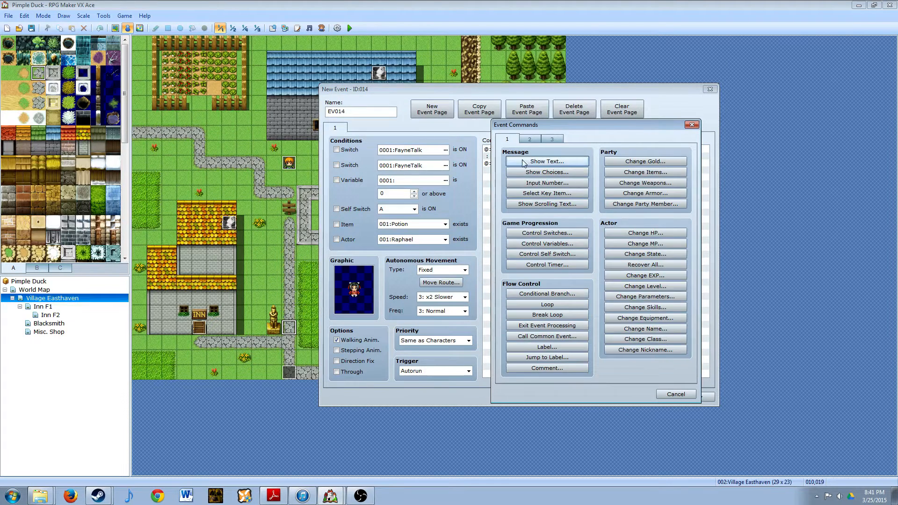
click(523, 162)
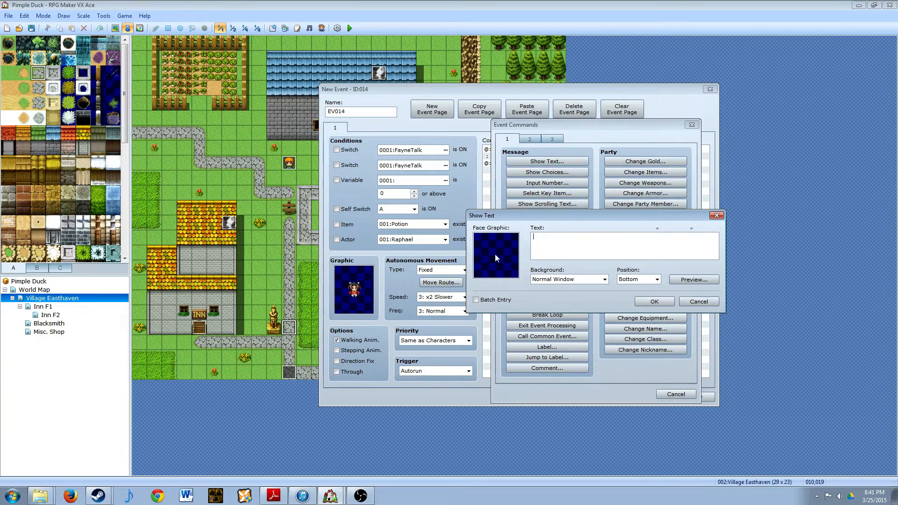
double_click(495, 254)
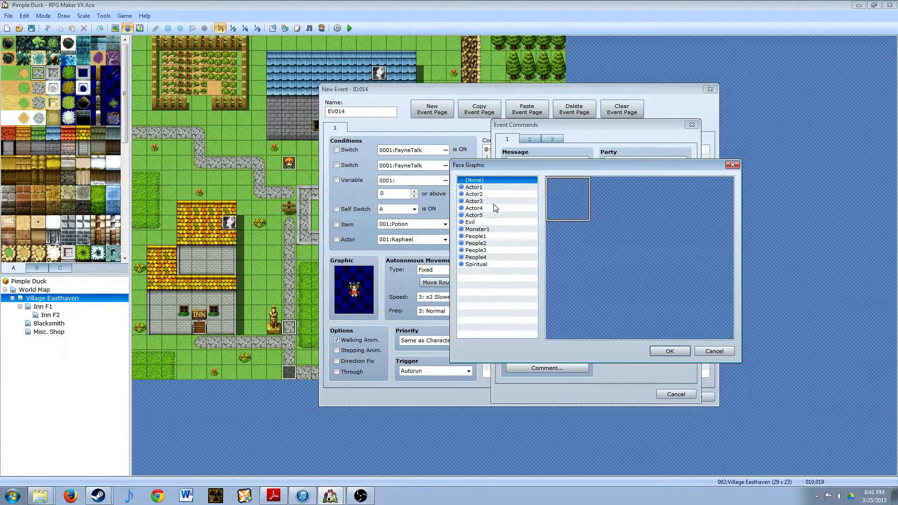
click(478, 210)
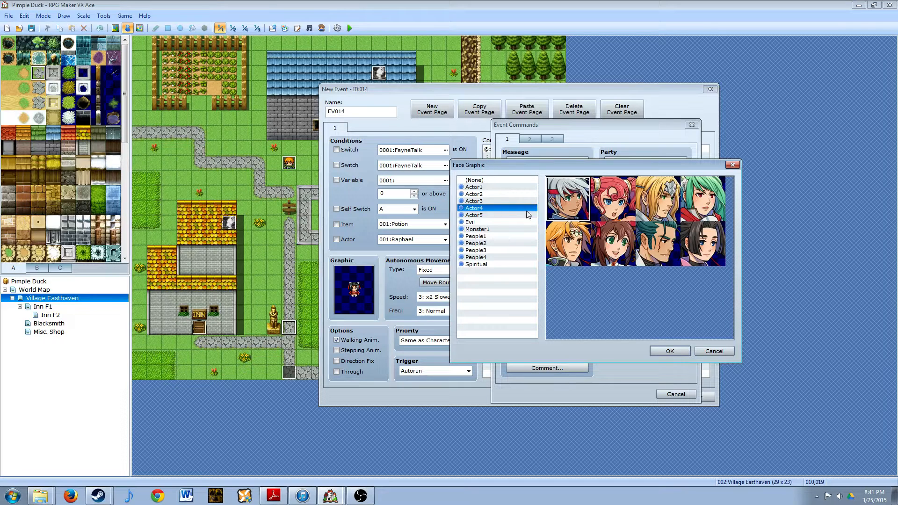
double_click(571, 200)
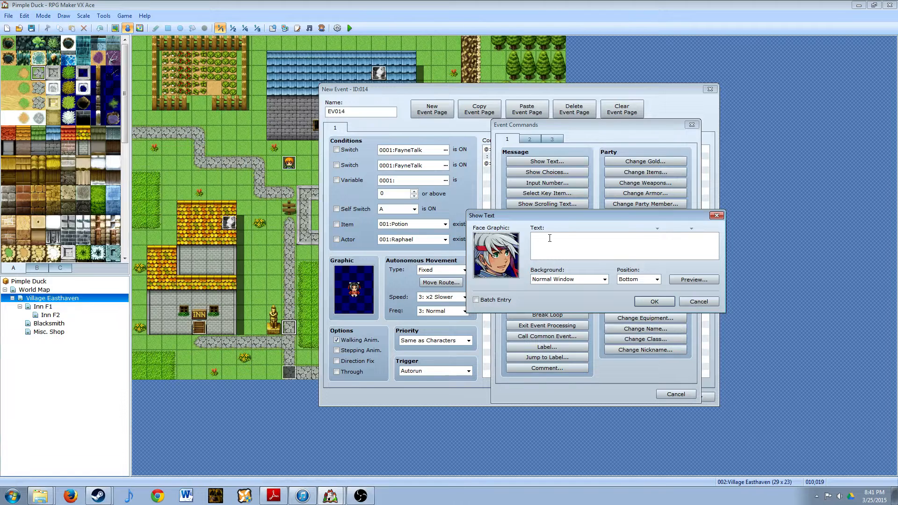
- Enter the message "We're finally here at the town of \c[3]Easthaven\c[0]! So, waht do you think?" on two lines
click(560, 249)
text(We)
text('re finally here at the )
text(town of \)
text(c)
text([3])
text(Easthave)
text(n)
text(\c[)
text(0])
text(! Som,)
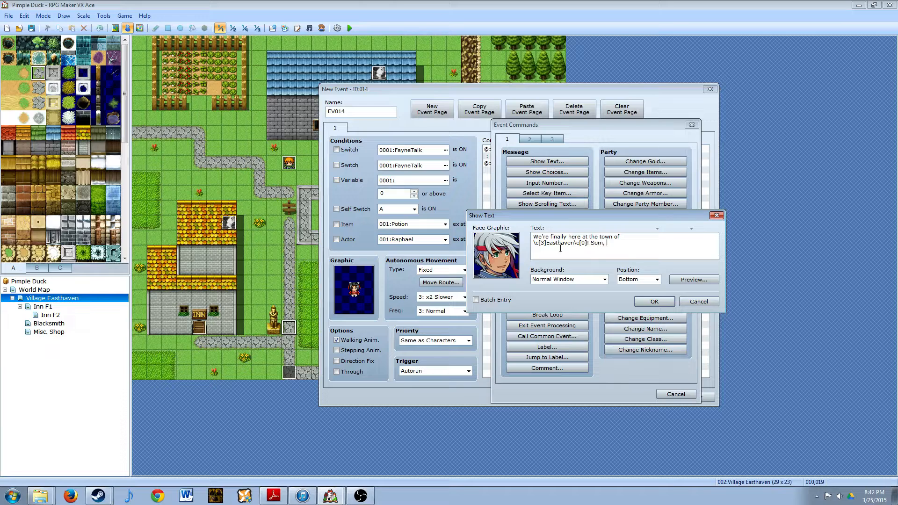
key(BackSpace)
key(BackSpace)
text(, waht do you think)
- Preview the message, correct "waht" to "what", and add the text to the event
click(706, 280)
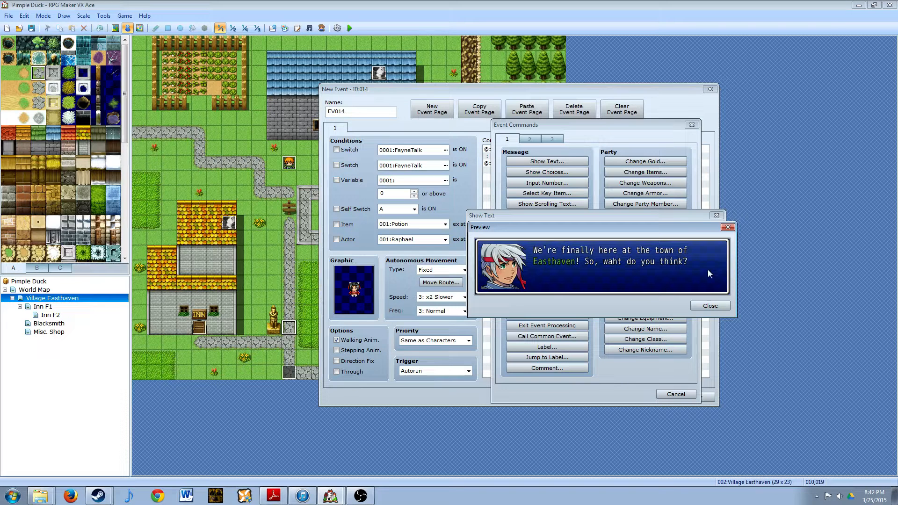
click(710, 306)
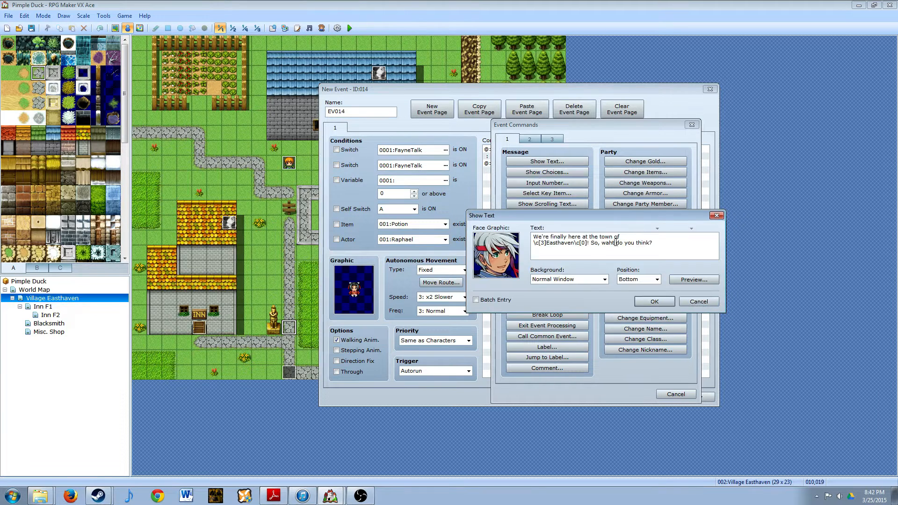
click(611, 244)
key(BackSpace)
key(BackSpace)
key(BackSpace)
text(hat)
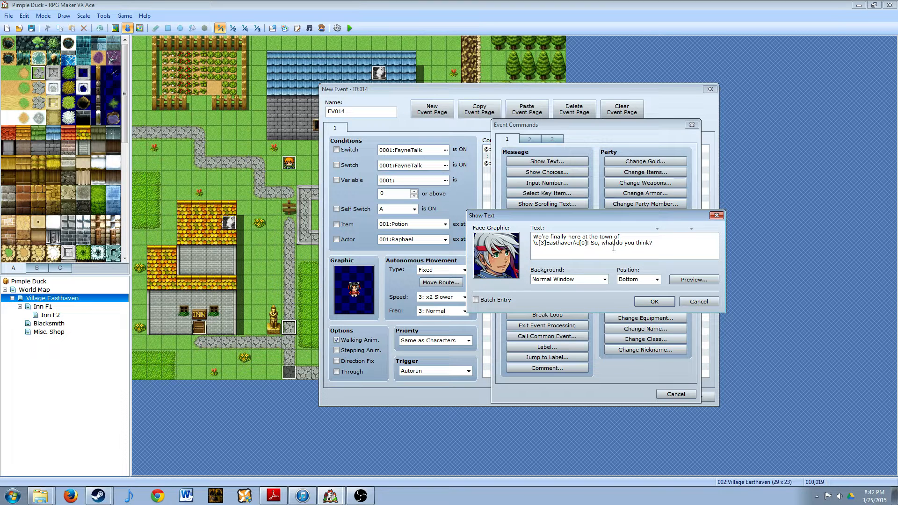
click(661, 299)
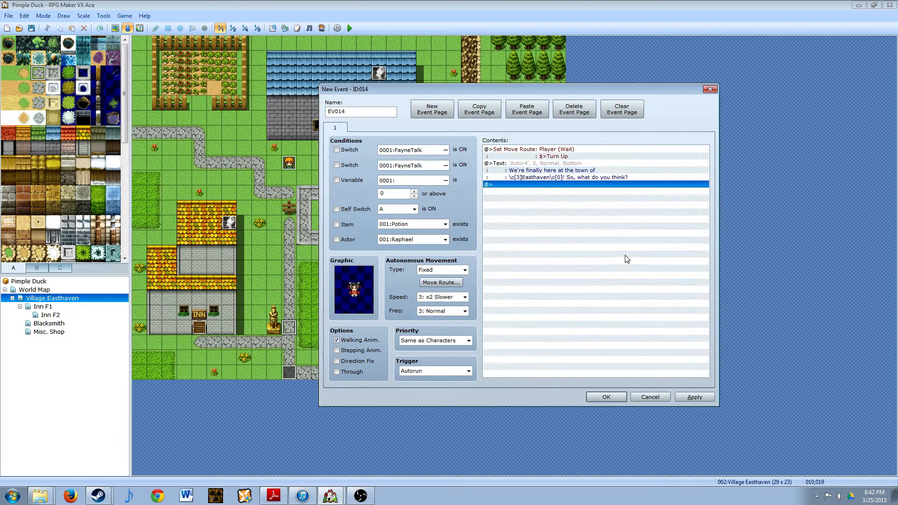
- Add a Show Balloon Icon command after the text that displays the Sweat balloon on This event
double_click(513, 185)
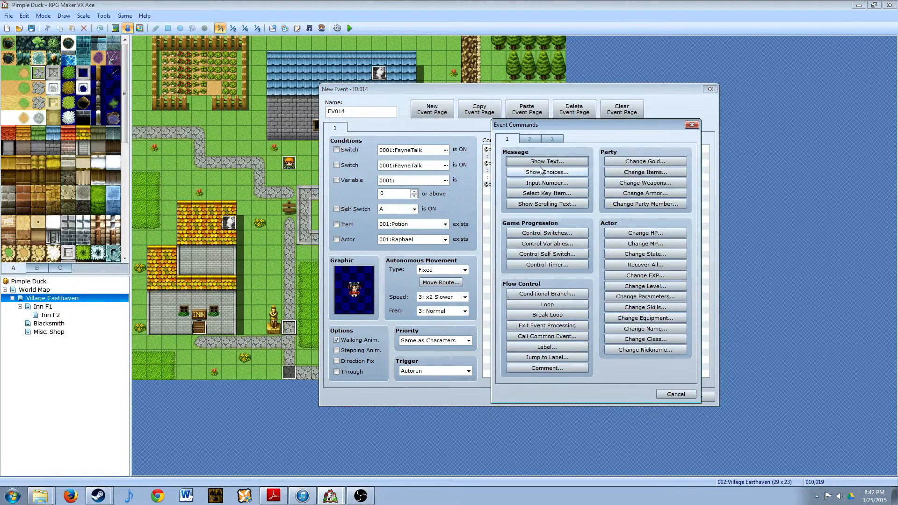
click(530, 139)
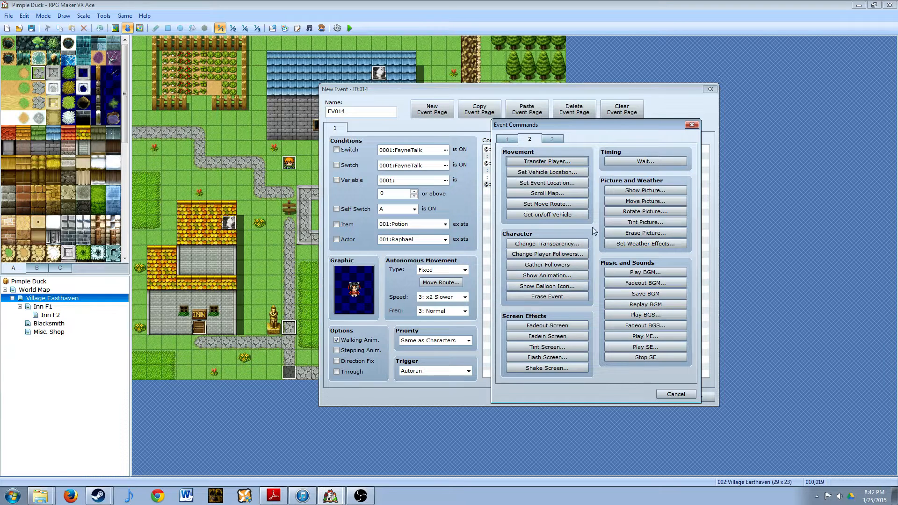
click(529, 285)
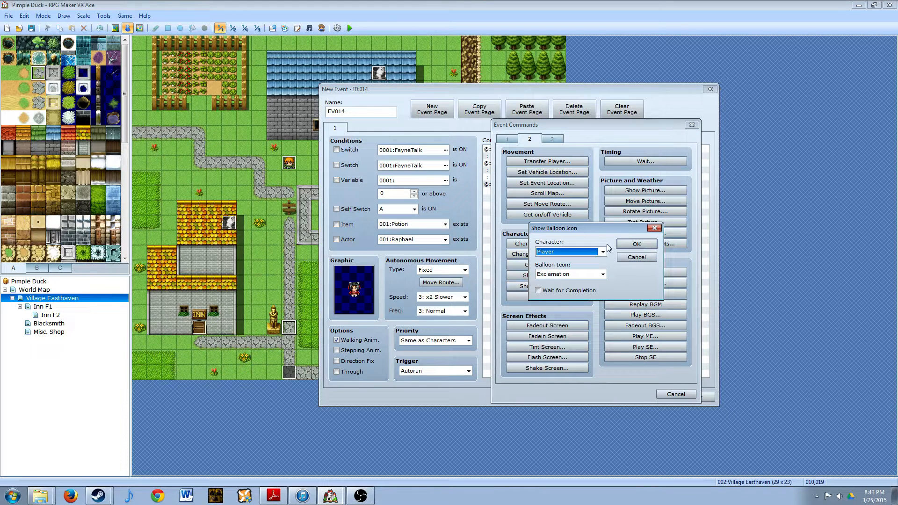
click(602, 252)
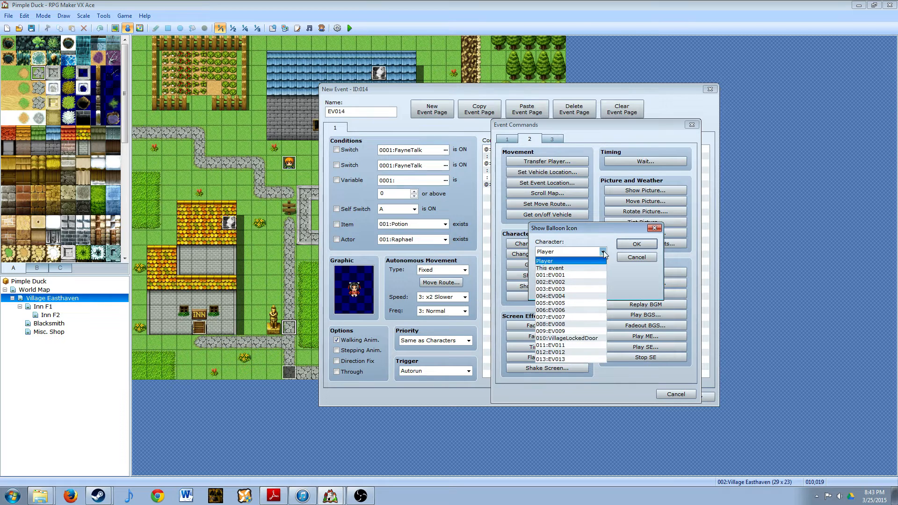
click(557, 268)
click(602, 274)
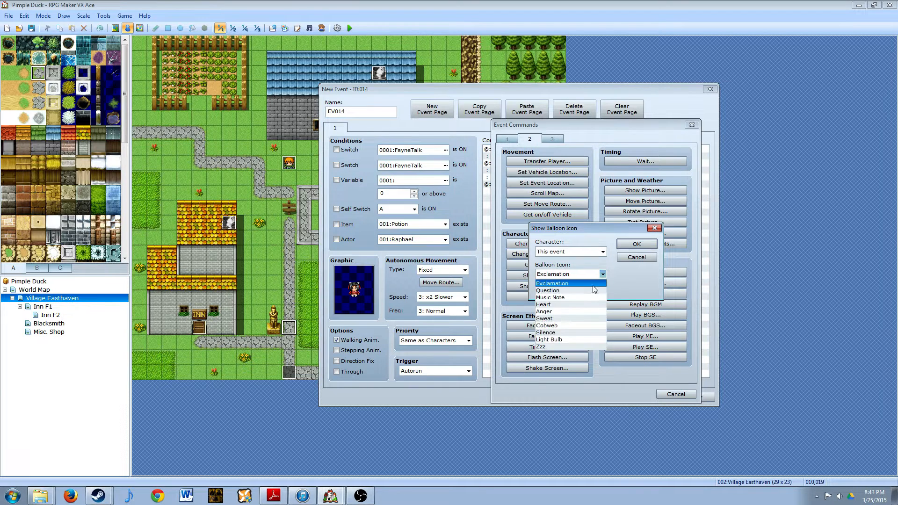
click(557, 318)
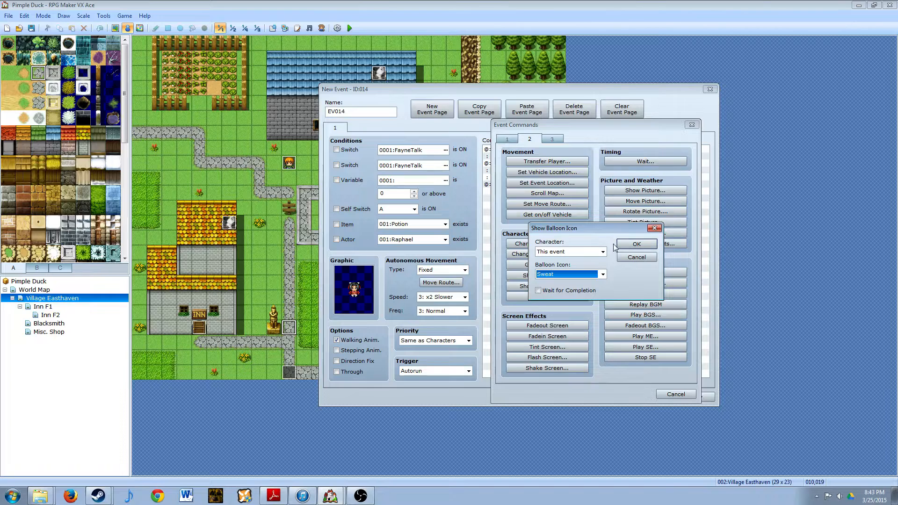
click(603, 274)
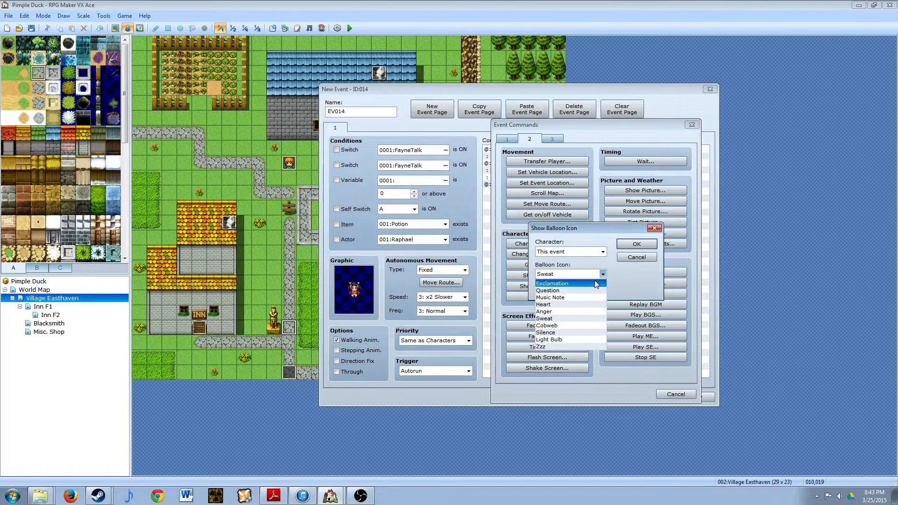
click(547, 319)
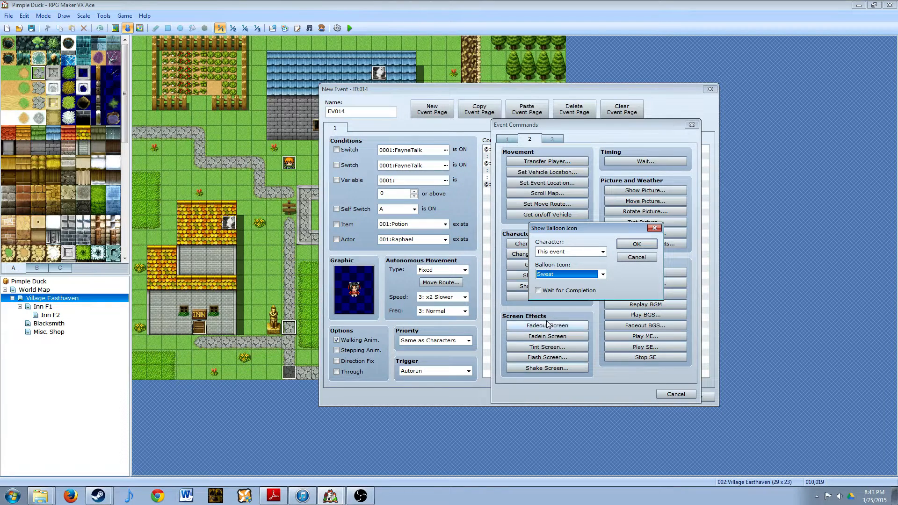
click(628, 245)
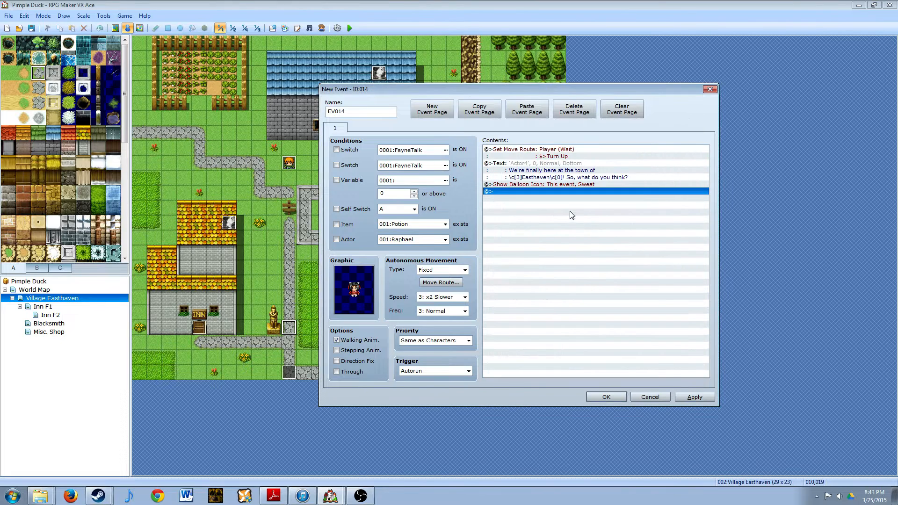
- Start a Show Text command after the balloon icon with the black-haired last face of Actor4
double_click(512, 191)
click(547, 161)
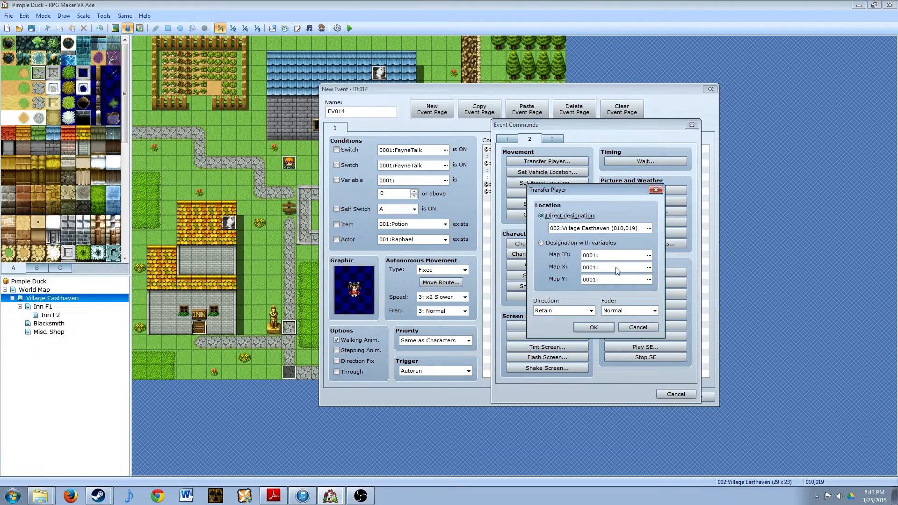
click(638, 326)
click(507, 139)
click(522, 164)
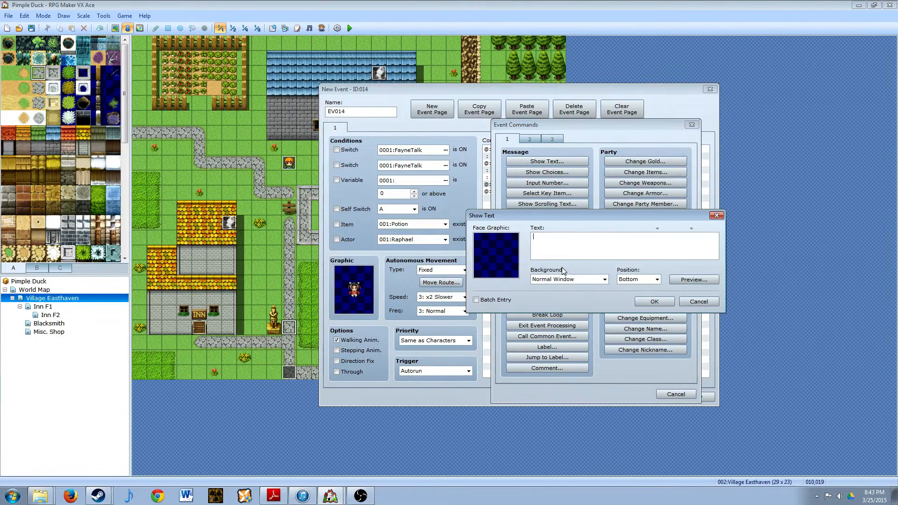
click(498, 260)
double_click(498, 259)
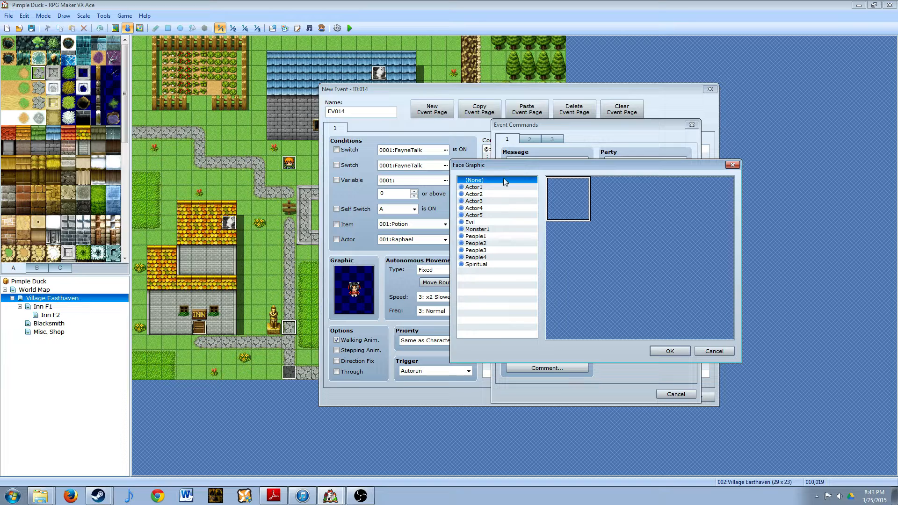
click(477, 208)
click(713, 245)
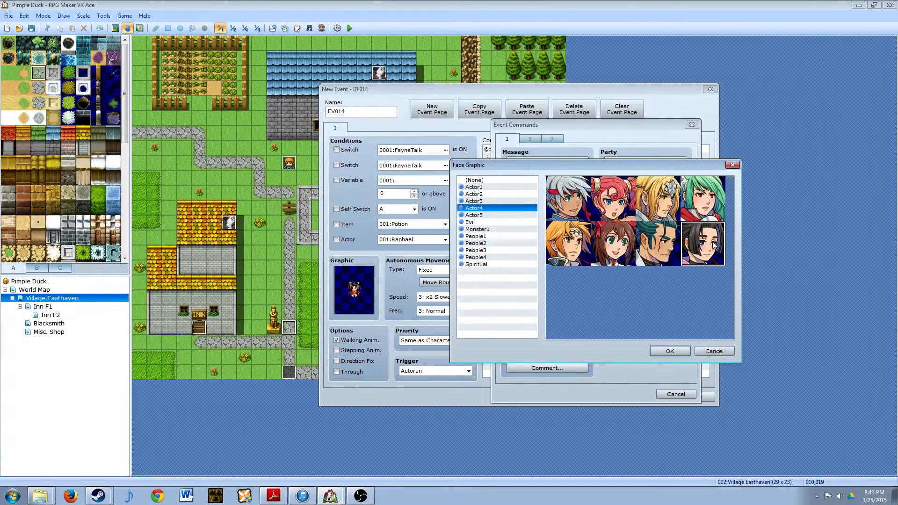
click(667, 351)
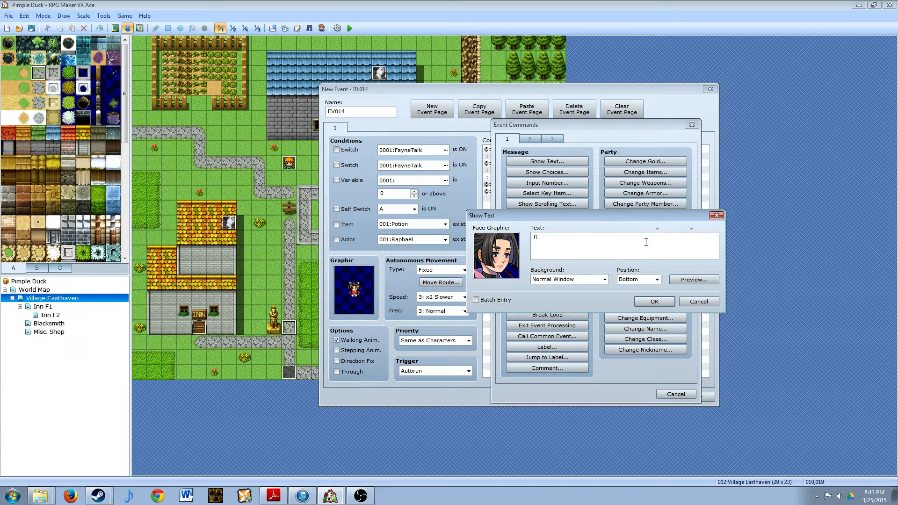
- Enter the message "It's a little on the remote side, isn't it? Besides, what are we looking for?" on two lines, breaking before "it?"
text(It's a little on the remot)
text(e side, )
text(isn't )
text(it?)
text( Besides)
text(, what )
text(are wel)
text(looking for?)
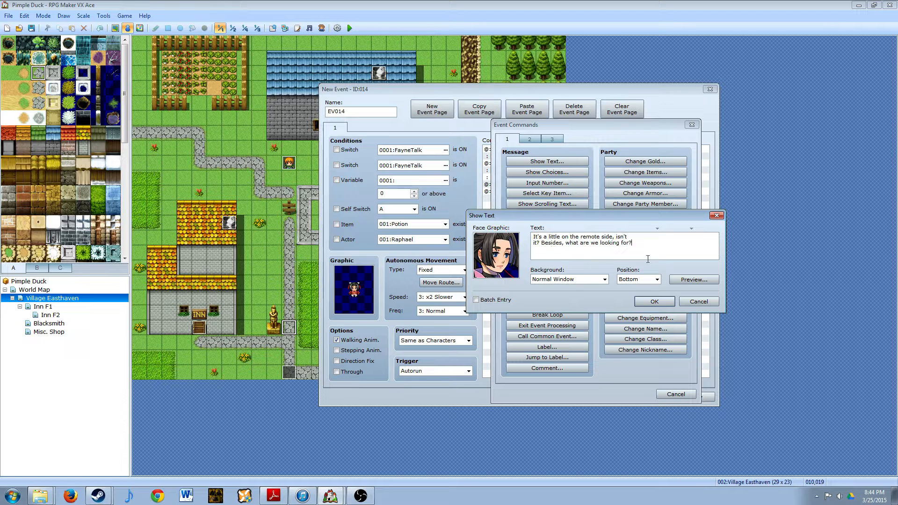
- Preview the black-haired character's message and add it to the event
click(683, 279)
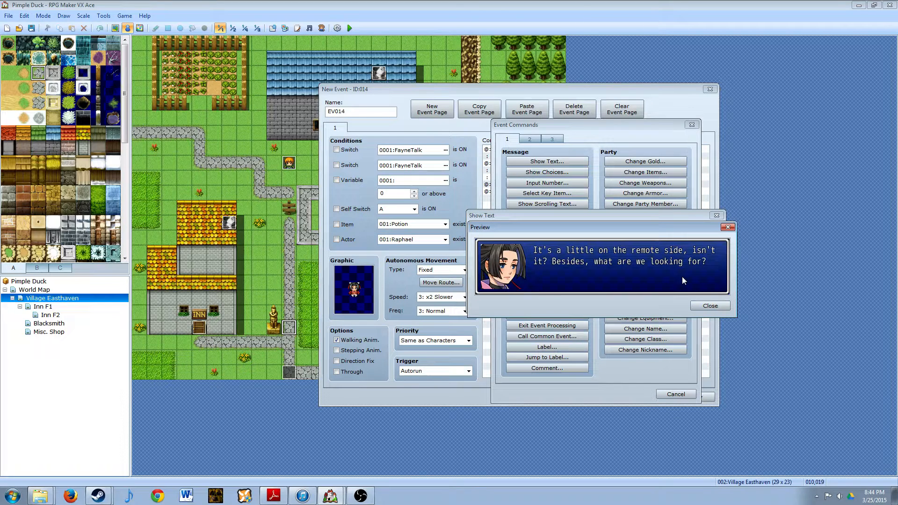
click(704, 305)
click(654, 304)
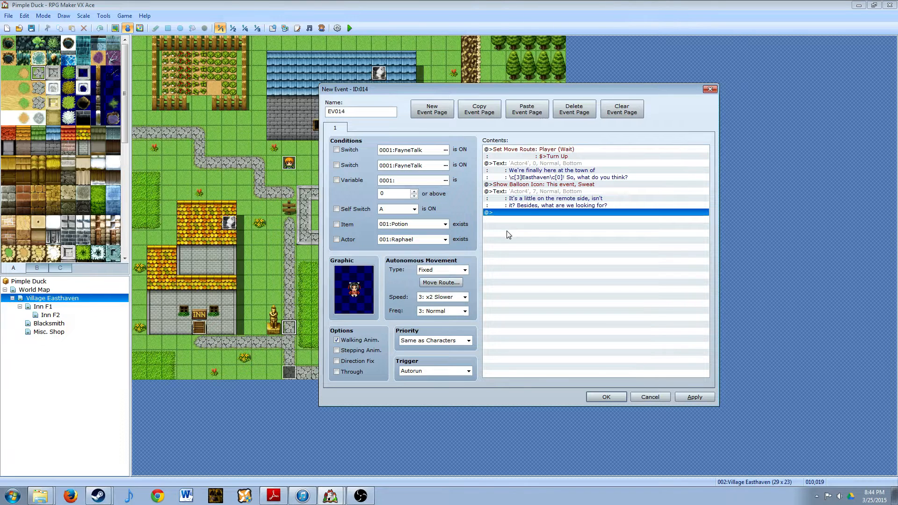
- Start another Show Text command at the end of the event with the white-haired first face of Actor4
double_click(523, 213)
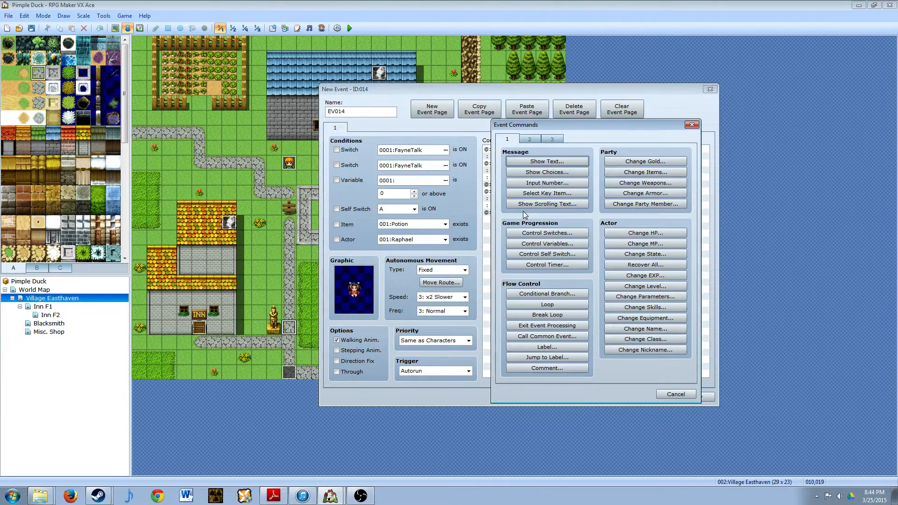
click(547, 172)
double_click(512, 250)
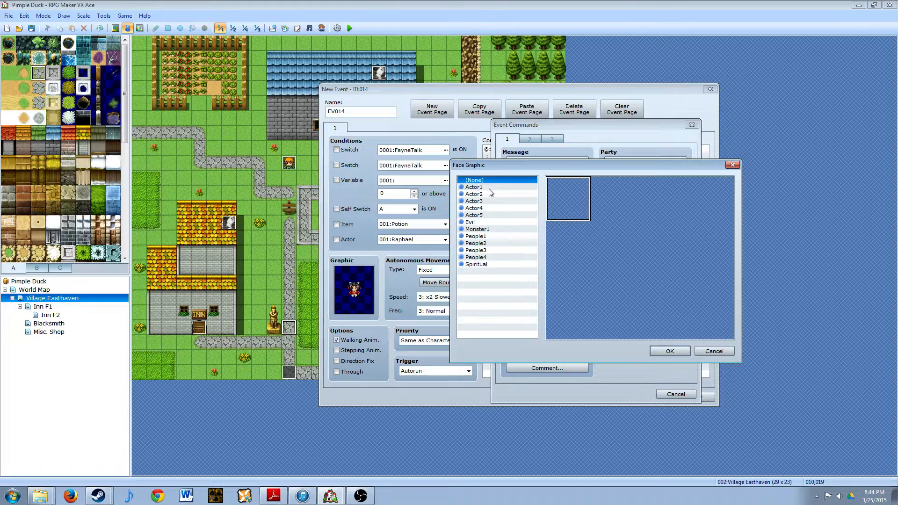
click(489, 203)
click(489, 208)
double_click(557, 194)
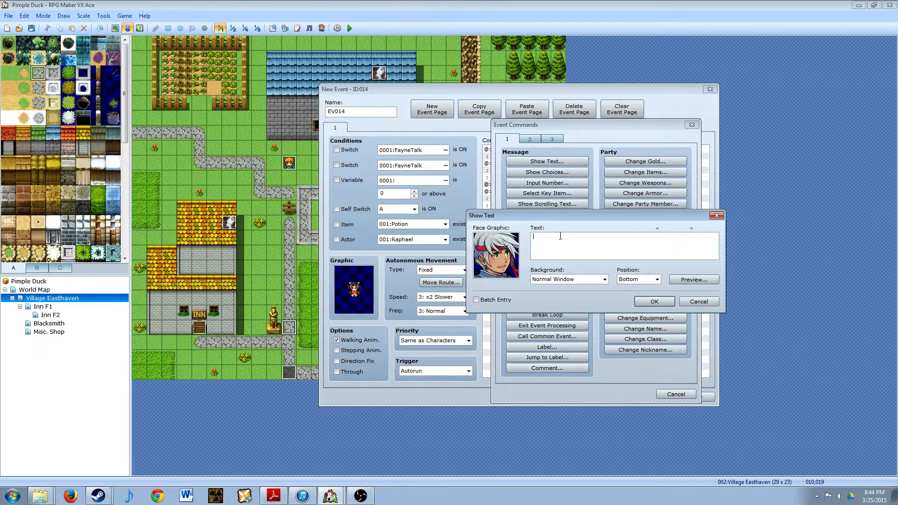
- Enter "The promise of adventure, of course!" as the first line of the message
text(The prm)
key(BackSpace)
text(omise of adventure, of course!)
- Add the second message line "\c[1]Aria\c[0] is well known as the birthplace of"
key(Return)
text(\)
text(c[1]Aria\c[0] is well known as the bir)
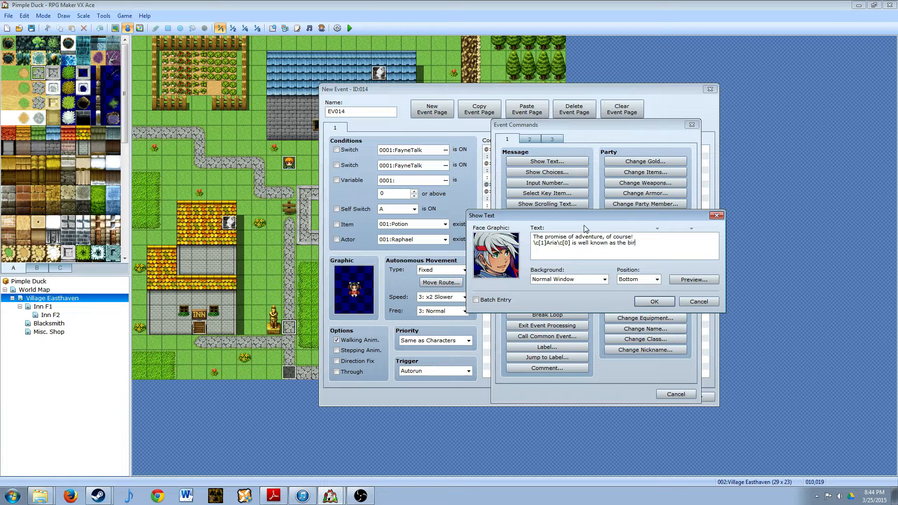
text(thplace of )
text(\c)
text([14])
text(Udrai)
text(\)
text(c[)
text(0])
text(, the legend)
text(ary hero.)
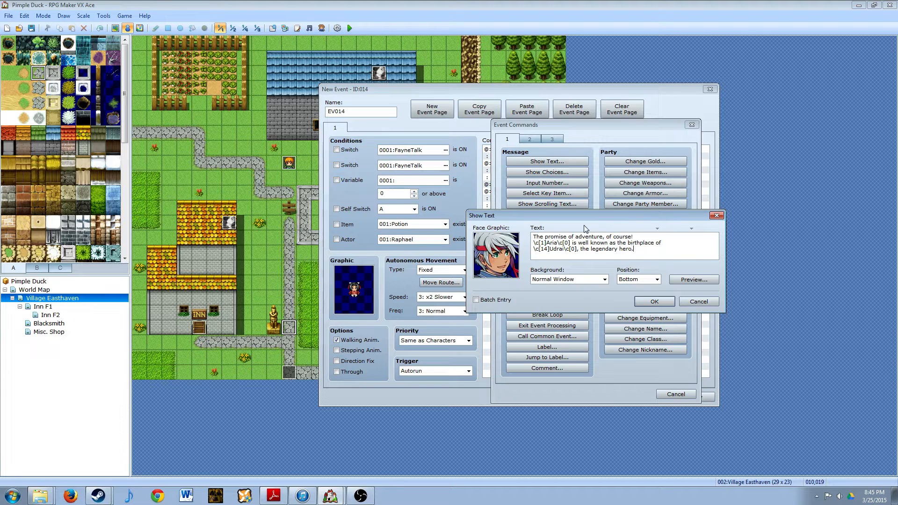
- Preview the three-line adventure message and add it to the event
click(694, 281)
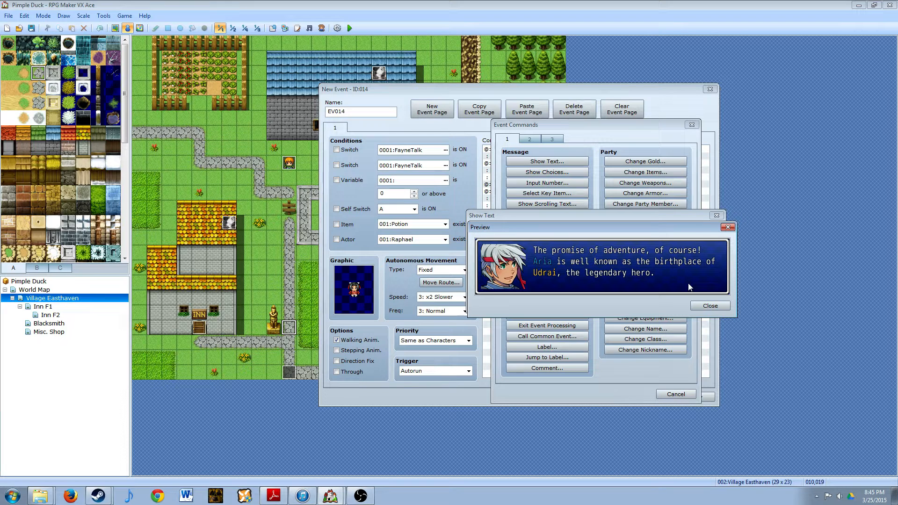
click(697, 306)
click(650, 304)
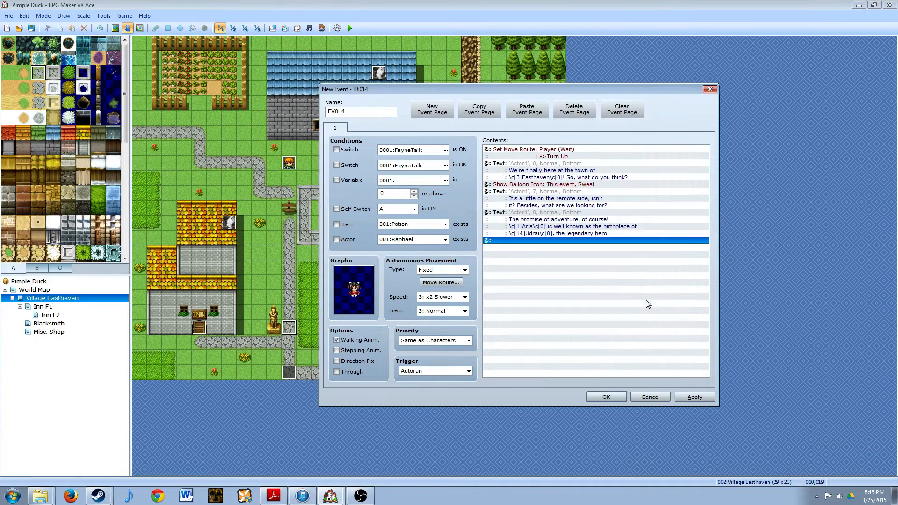
- Add a Show Text command with the black-haired last face of Actor4 and the message "Whatever you say..."
double_click(515, 240)
click(545, 161)
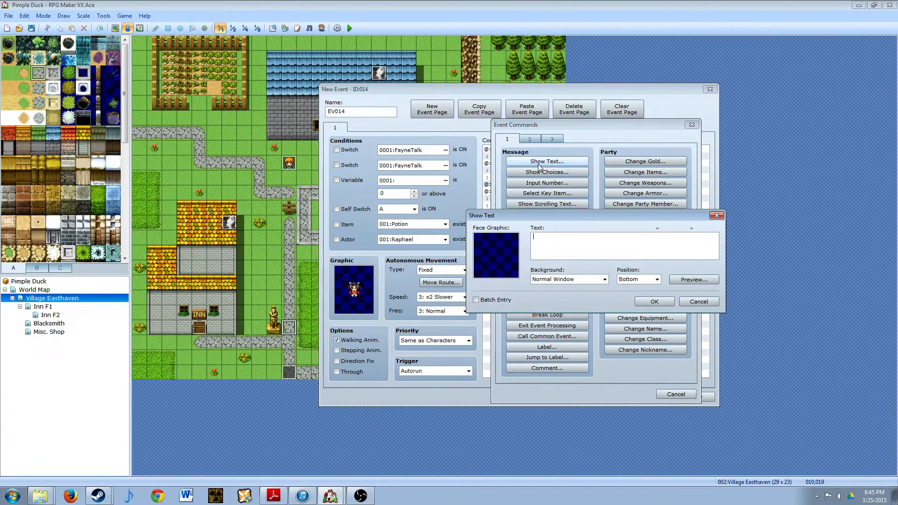
double_click(510, 245)
click(484, 210)
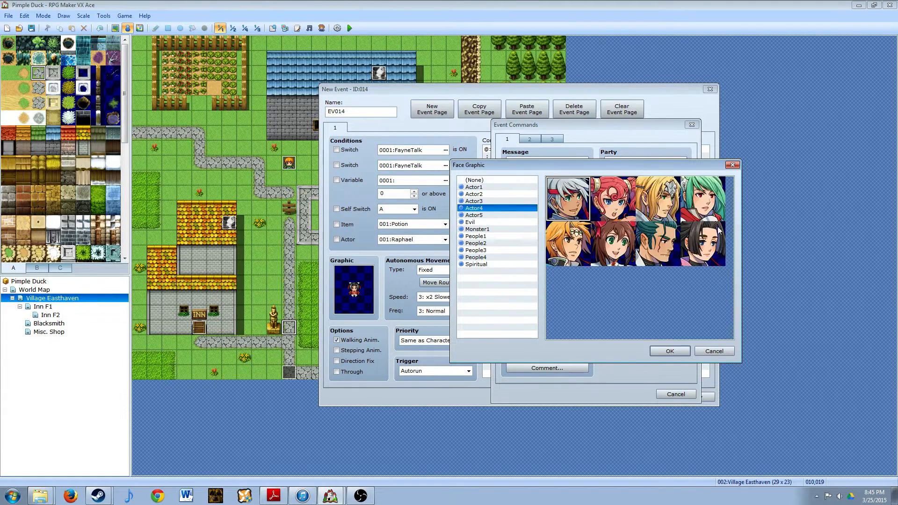
double_click(552, 218)
text(Wh)
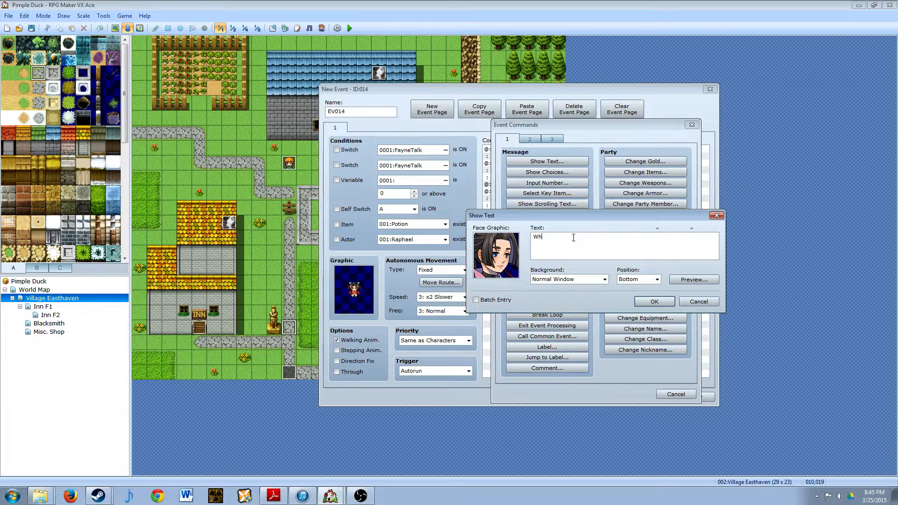
text(atever you sayu)
key(BackSpace)
text(...)
click(663, 304)
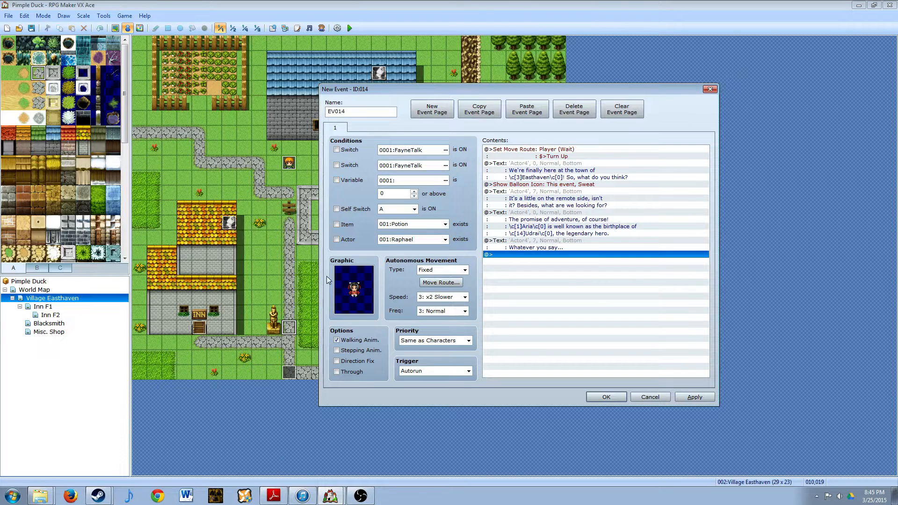
- Add a Scroll Map command after the last message: direction Up, distance 10, speed 4: Normal
double_click(524, 254)
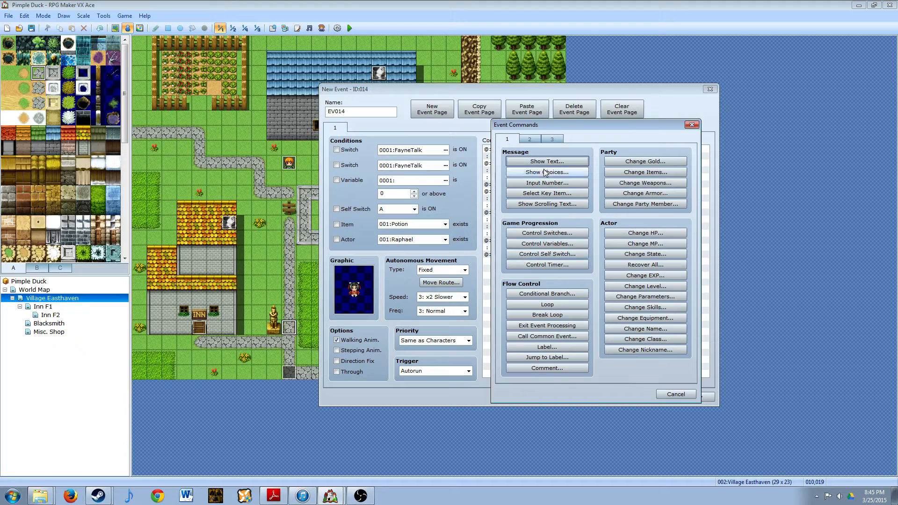
click(531, 139)
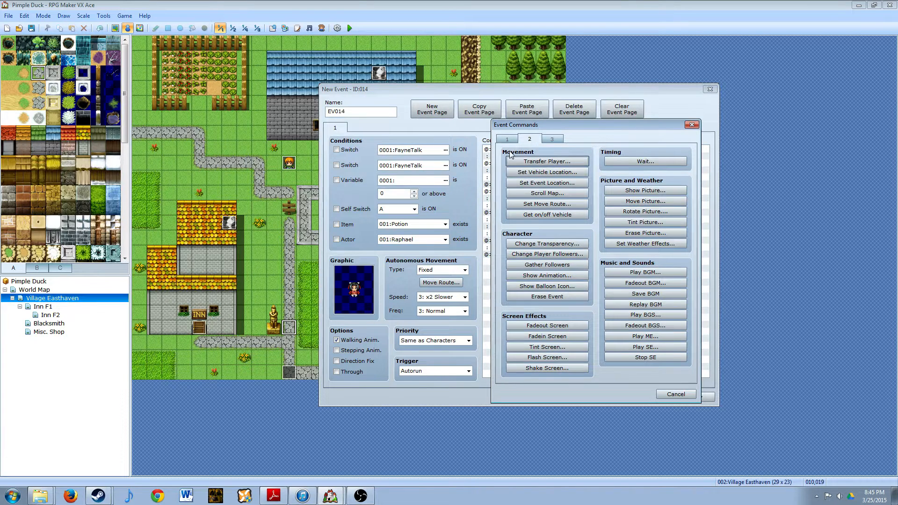
click(553, 193)
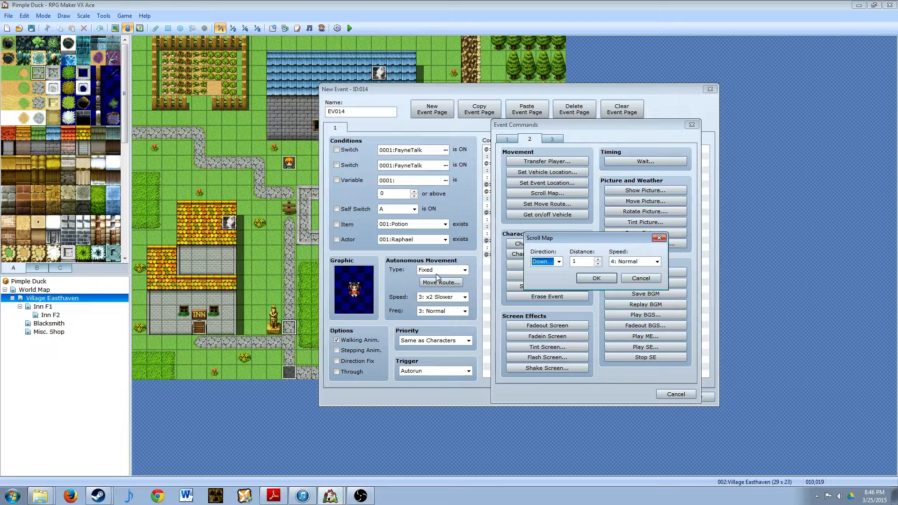
click(559, 262)
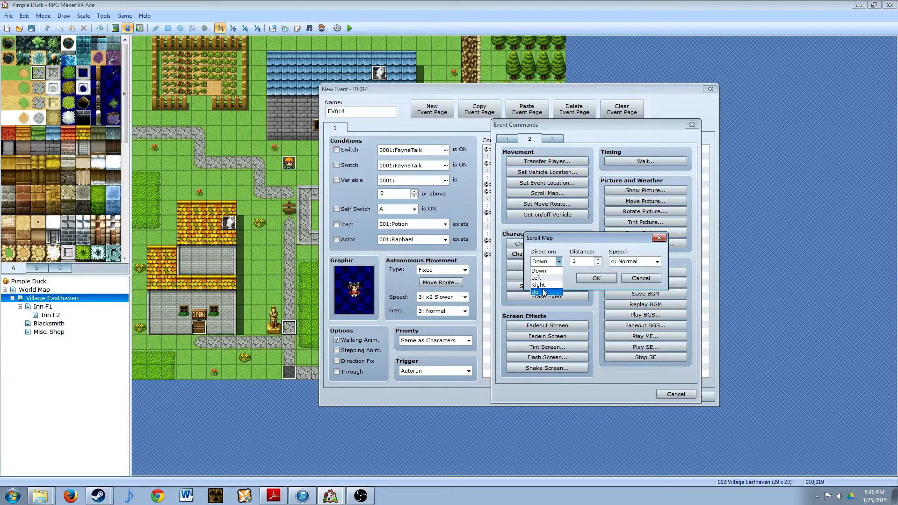
click(558, 265)
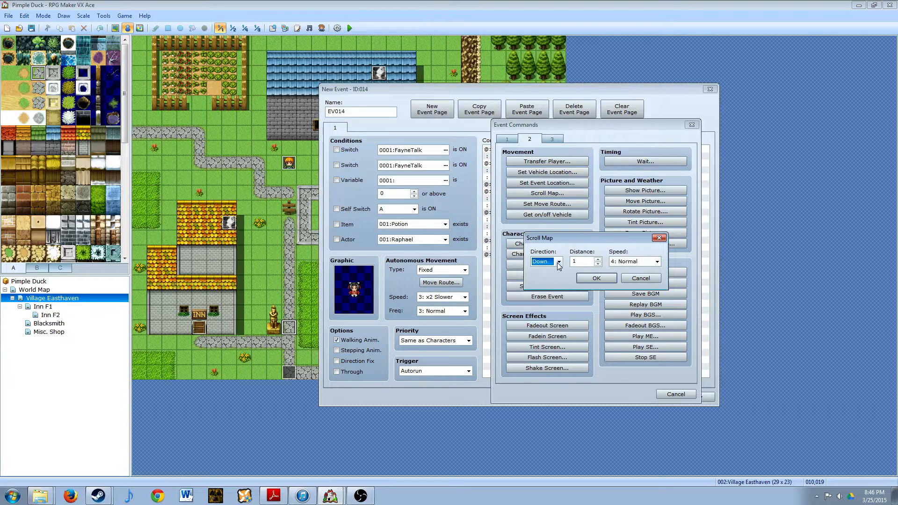
click(597, 259)
click(599, 263)
click(559, 261)
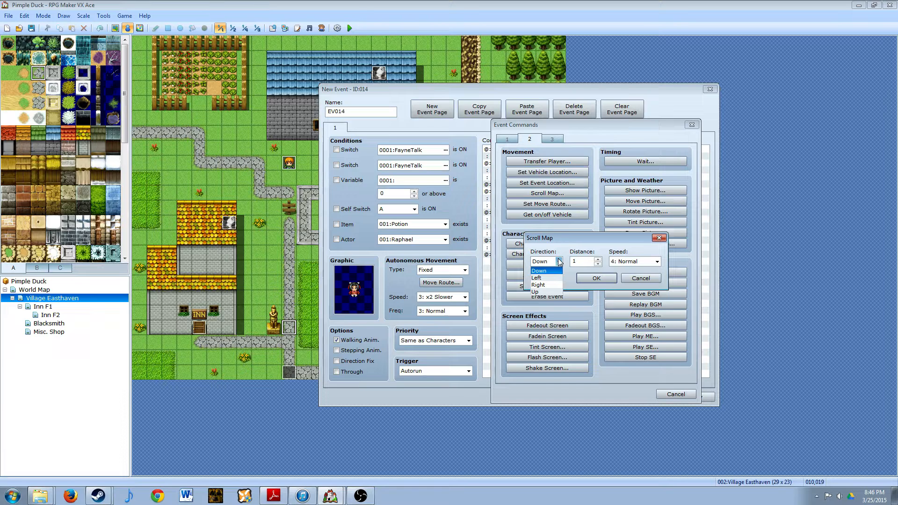
click(538, 292)
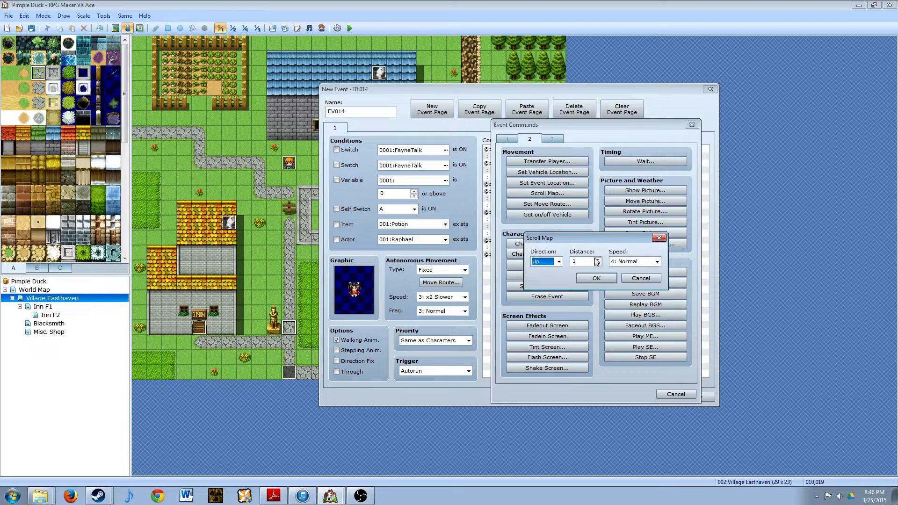
click(592, 261)
click(608, 278)
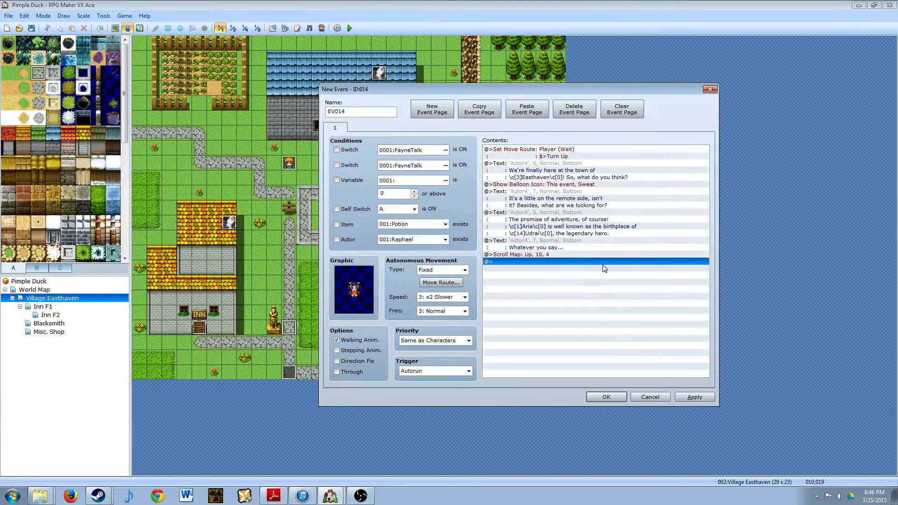
- Add a second Scroll Map command with direction Right, distance 8 and speed 4: Normal
double_click(517, 263)
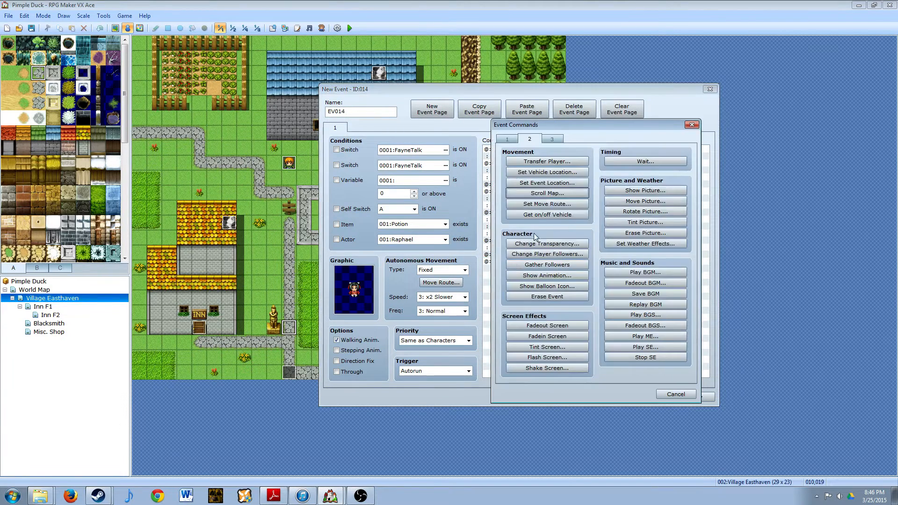
click(544, 192)
click(558, 261)
click(552, 285)
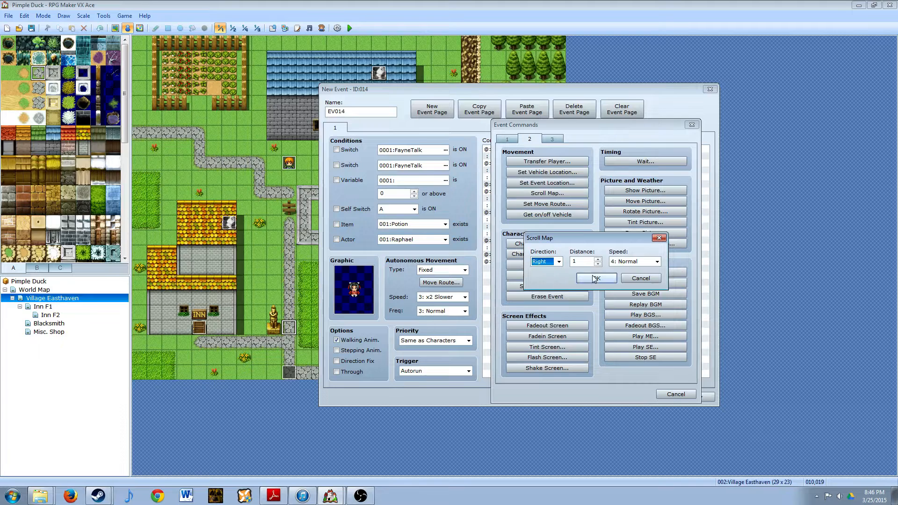
double_click(585, 263)
text(8)
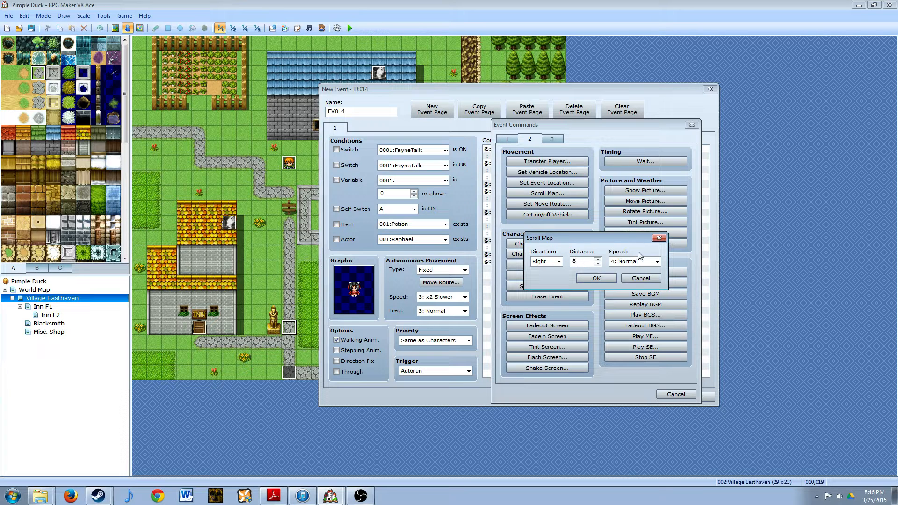
click(597, 279)
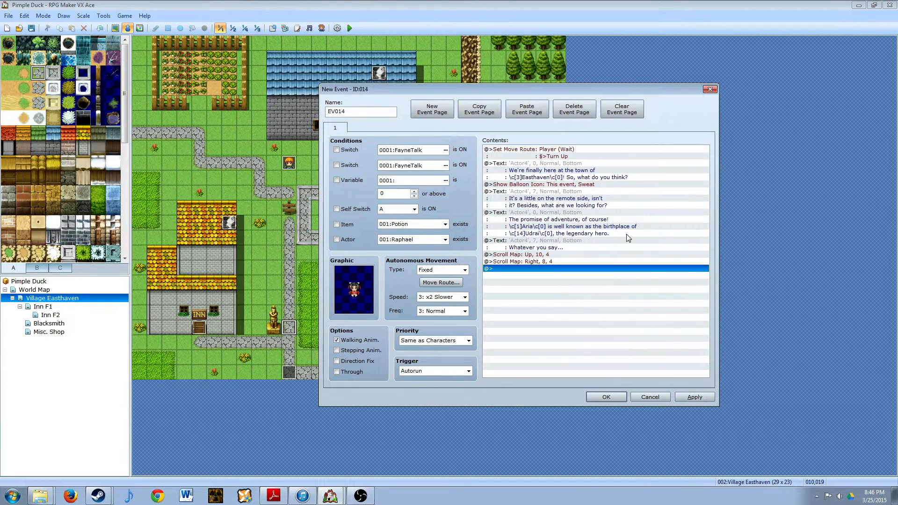
- Start a new Show Text command with the black-haired last face of Actor4
double_click(505, 269)
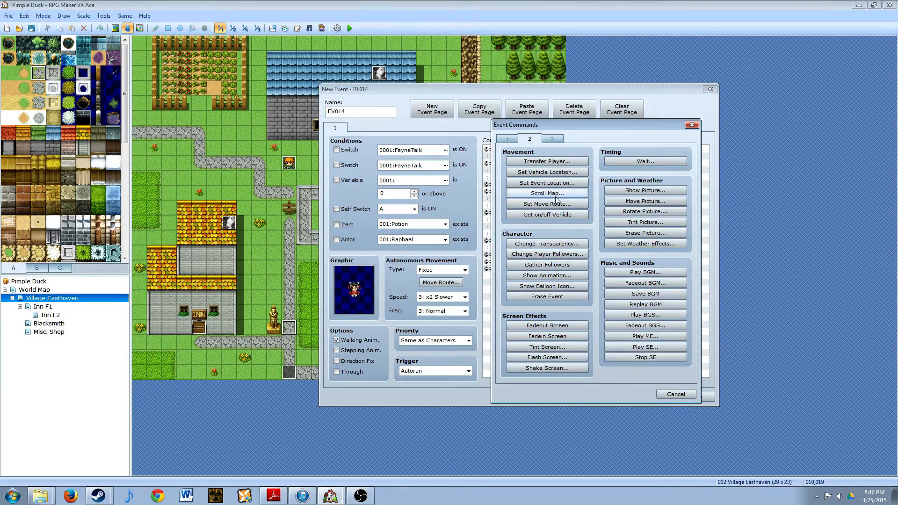
click(506, 139)
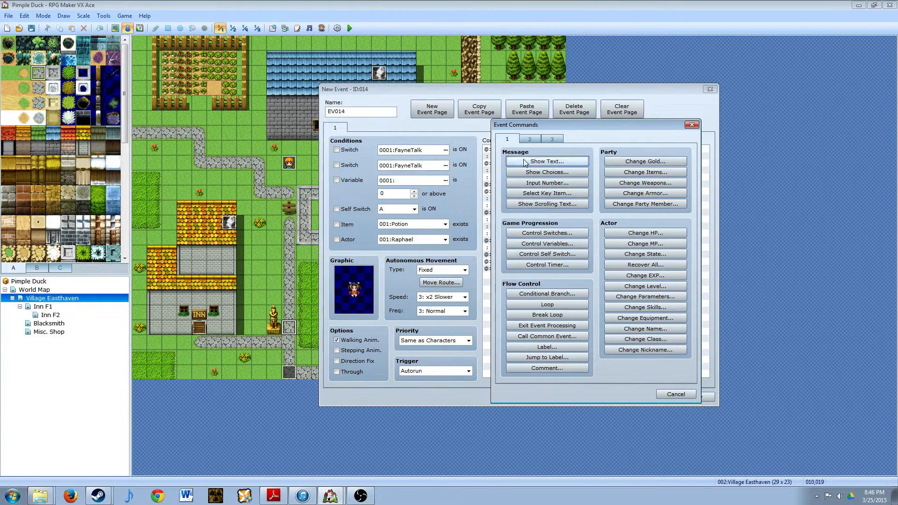
click(547, 161)
double_click(494, 251)
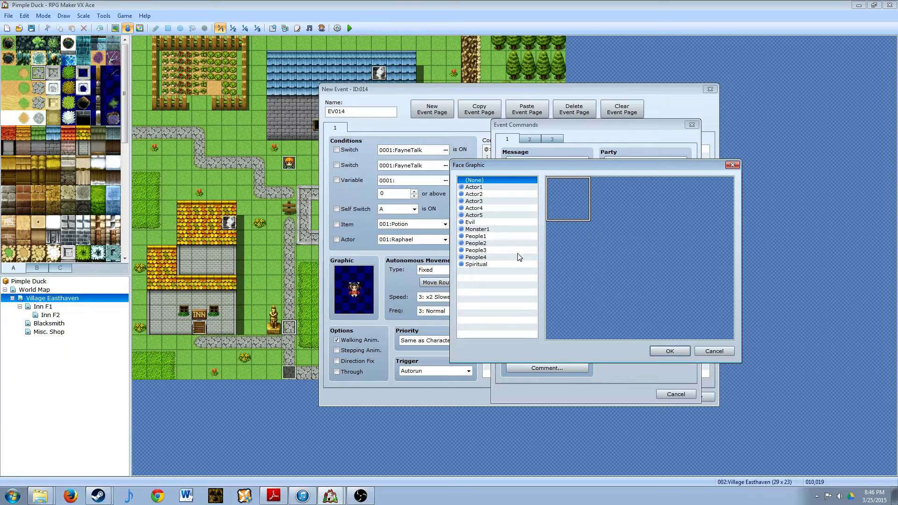
click(485, 208)
click(703, 241)
click(670, 351)
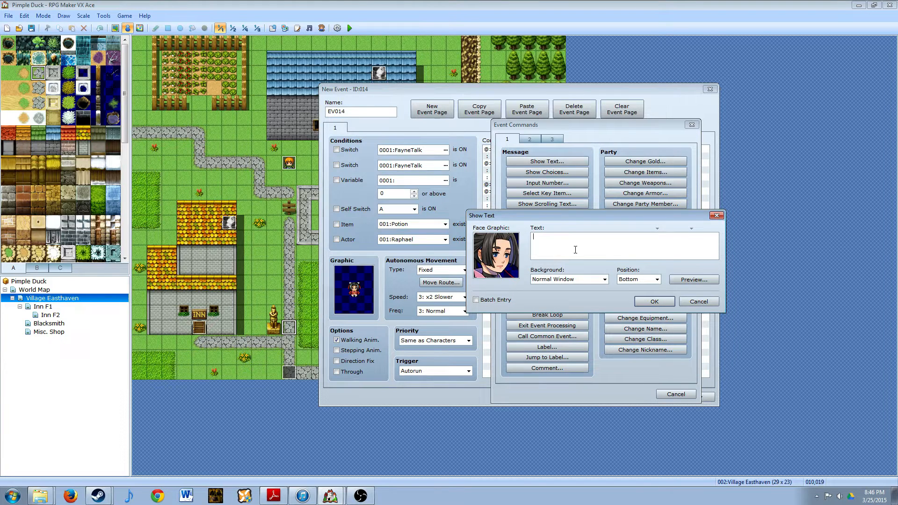
- Enter the three-line message "It sure is a nice little place though, / isn't it? I could get used to living / here."
text(Th)
key(BackSpace)
key(BackSpace)
key(BackSpace)
key(BackSpace)
text(It sure is a nice little place though,)
key(Return)
text(isn)
text('t it? I could get used to l)
text(iving )
text(h)
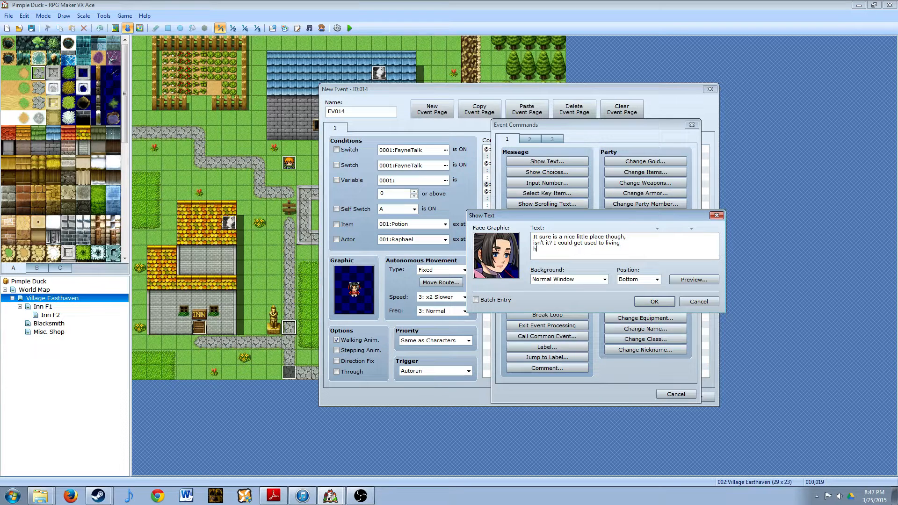
text(ere.)
- Preview the message about living here and add it to the event
click(683, 278)
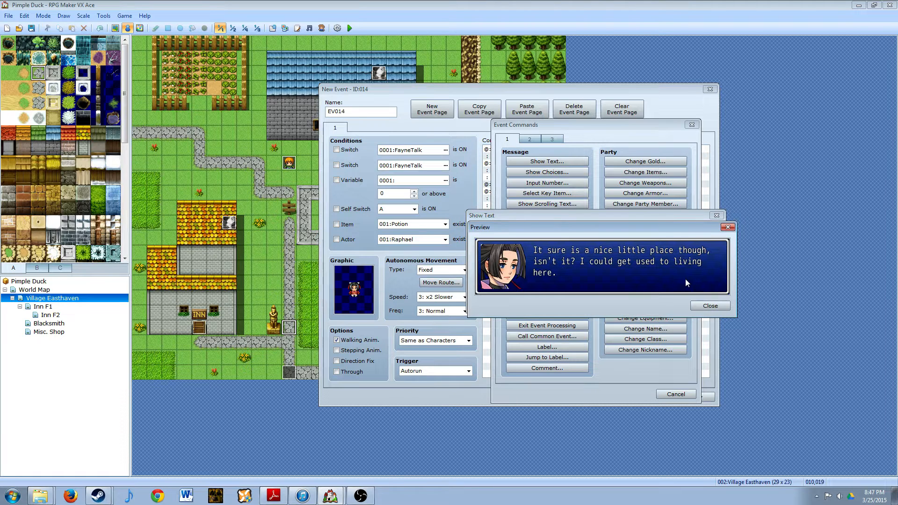
click(704, 307)
click(667, 303)
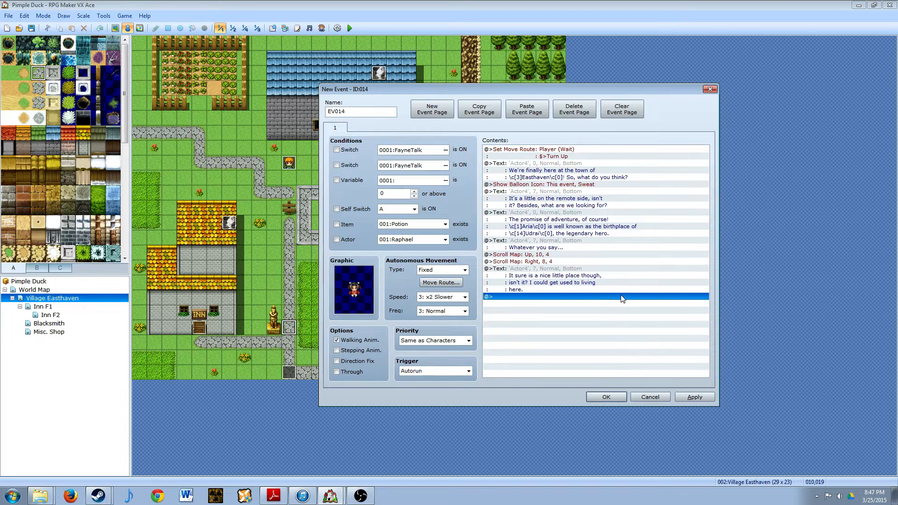
- Start another Show Text command with the white-haired first face of Actor4
double_click(515, 299)
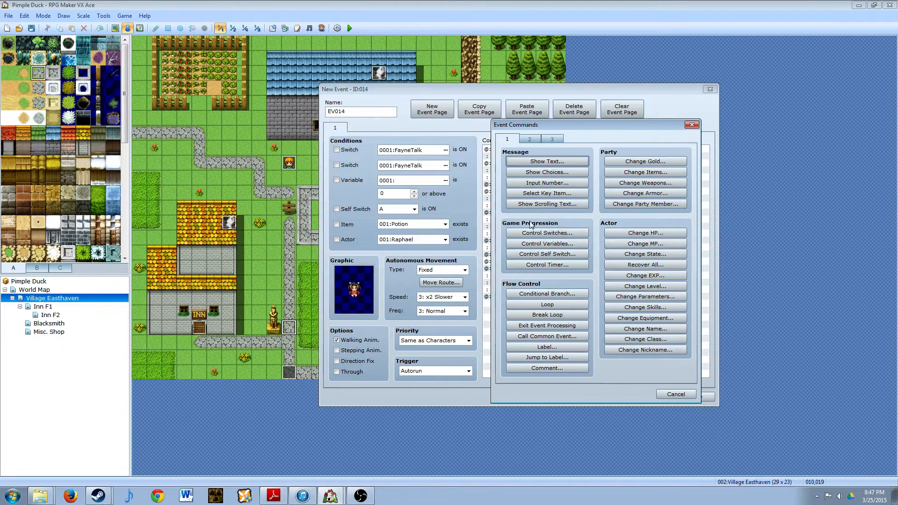
click(547, 161)
double_click(487, 214)
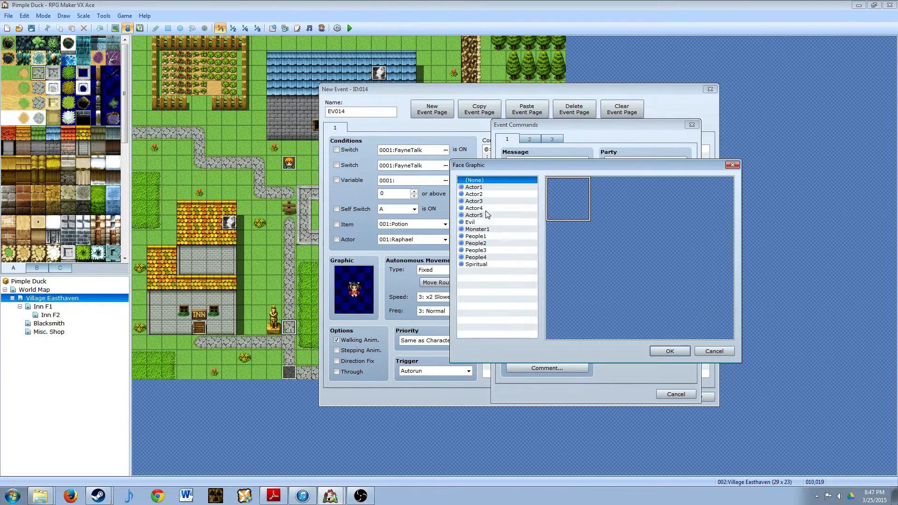
click(486, 207)
double_click(553, 205)
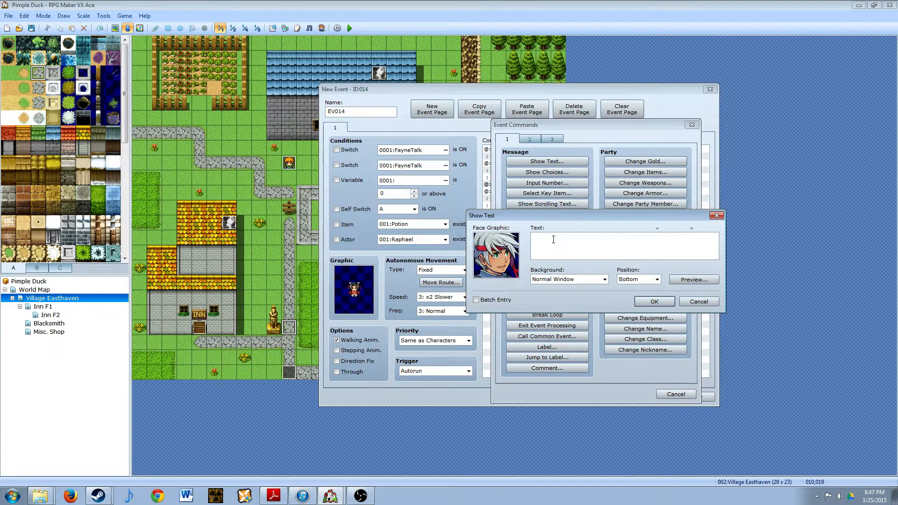
- Enter the message "Well, let's head out." and add it to the event
text(Well, )
text(let's)
text( move out)
key(BackSpace)
key(BackSpace)
key(BackSpace)
key(BackSpace)
key(BackSpace)
key(BackSpace)
text(dead)
key(BackSpace)
key(BackSpace)
text(head out.)
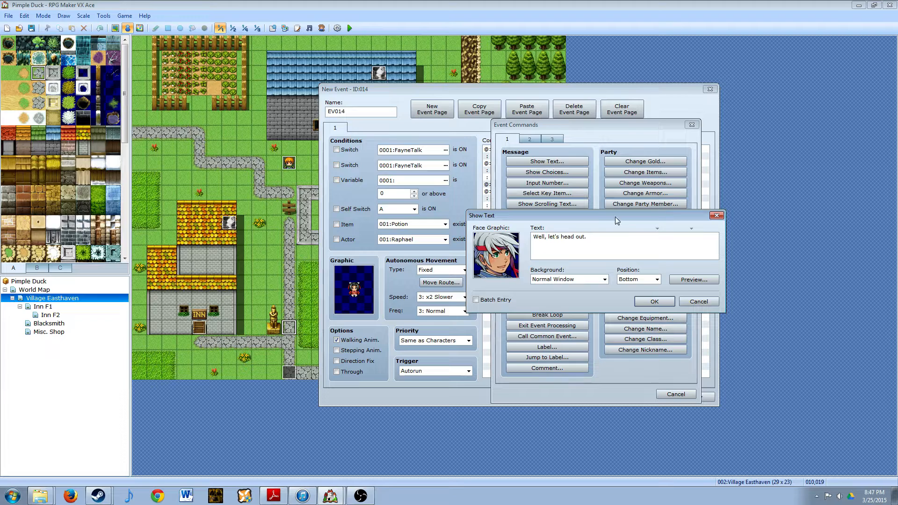
click(654, 302)
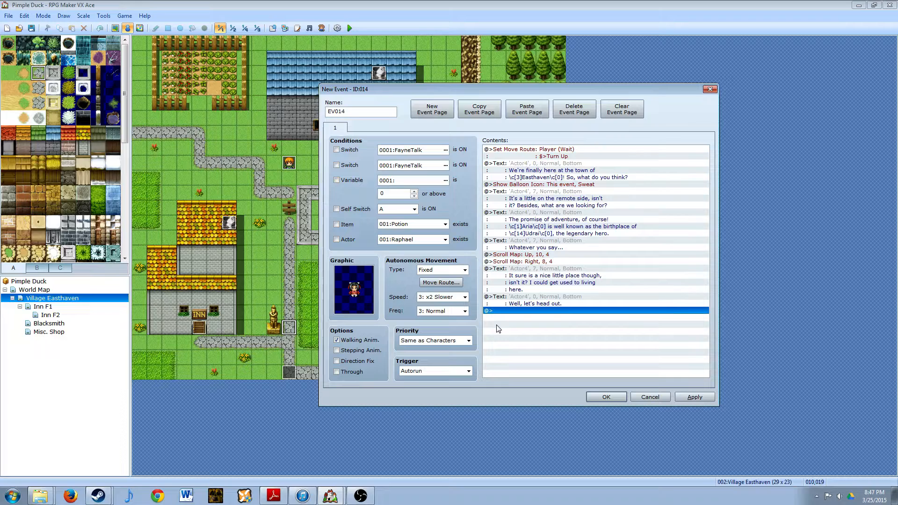
- Add a Scroll Map command with direction Down, distance 10 and speed 4: Normal after the dialogue
double_click(490, 311)
click(530, 139)
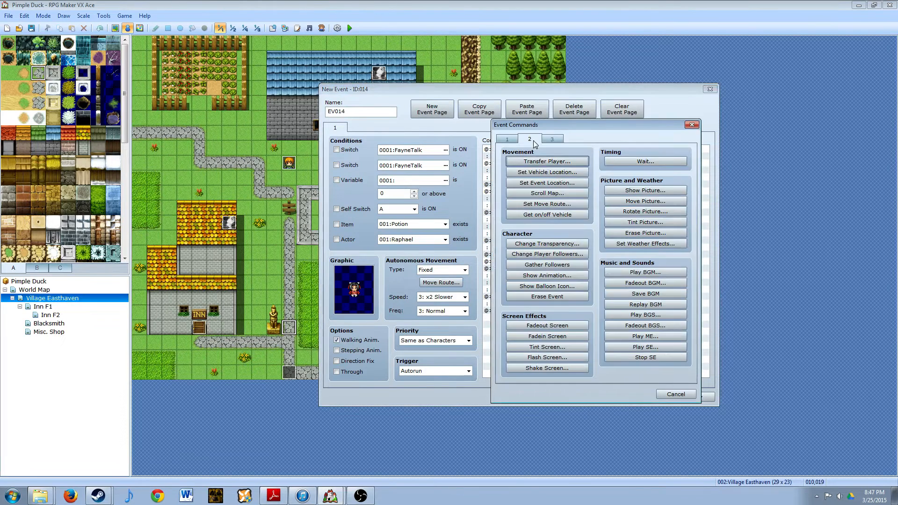
click(547, 194)
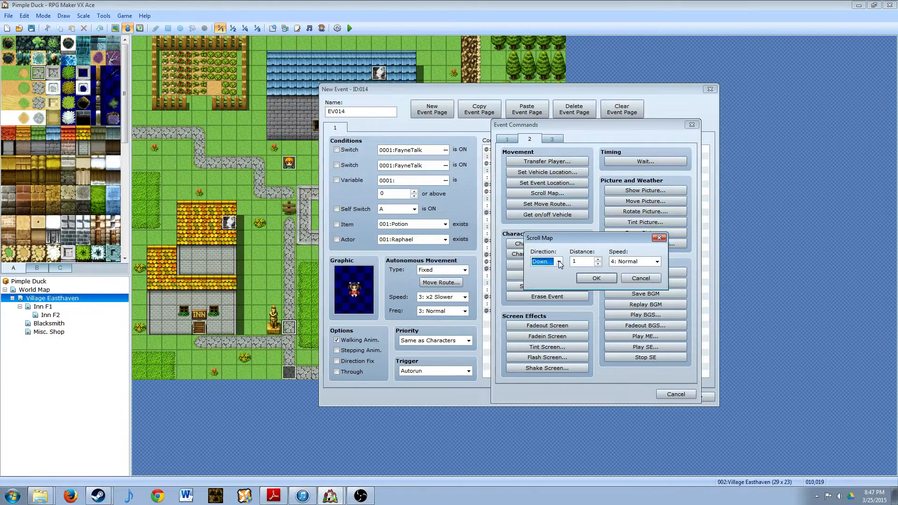
click(559, 262)
click(560, 263)
click(596, 278)
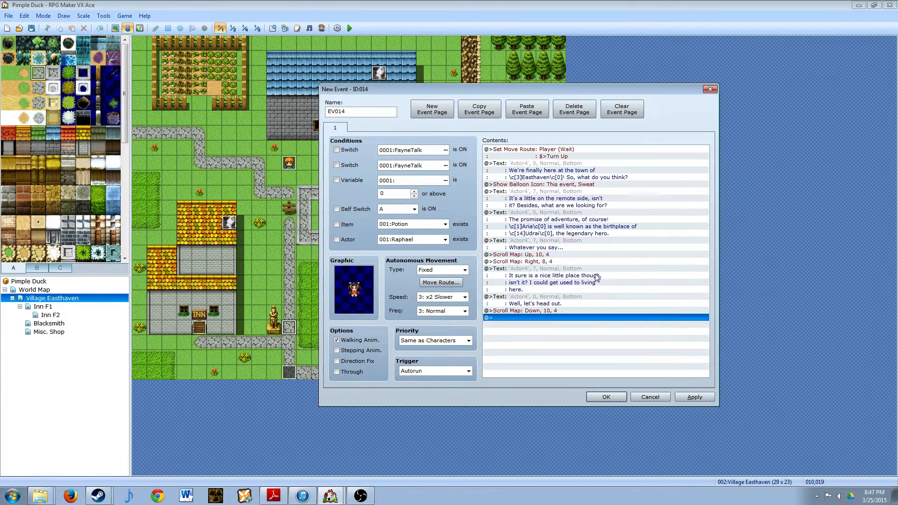
- Add a Scroll Map command with direction Left, distance 8 and speed 4: Normal
double_click(535, 316)
click(547, 193)
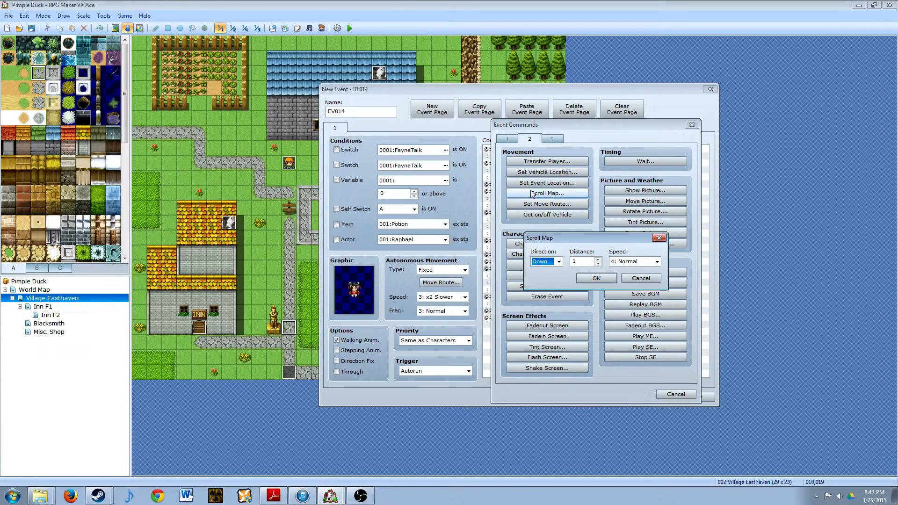
click(558, 261)
click(537, 278)
key(Tab)
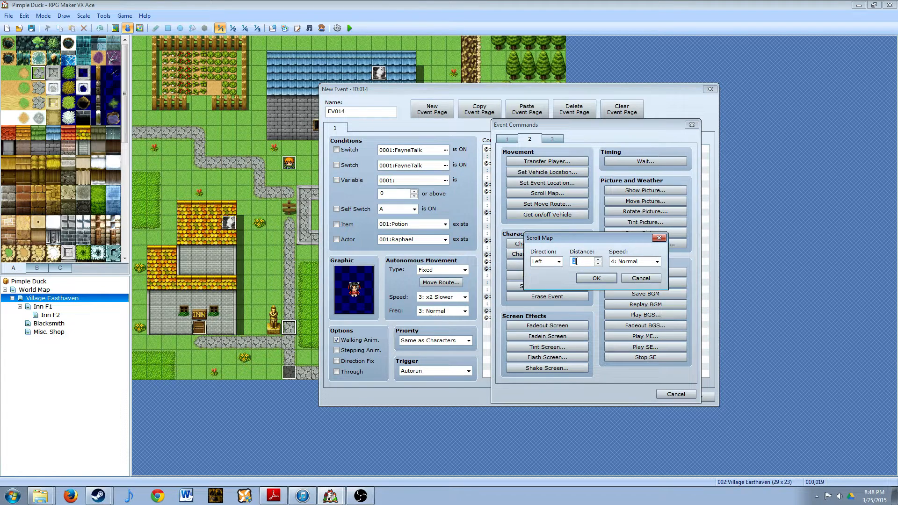
click(594, 278)
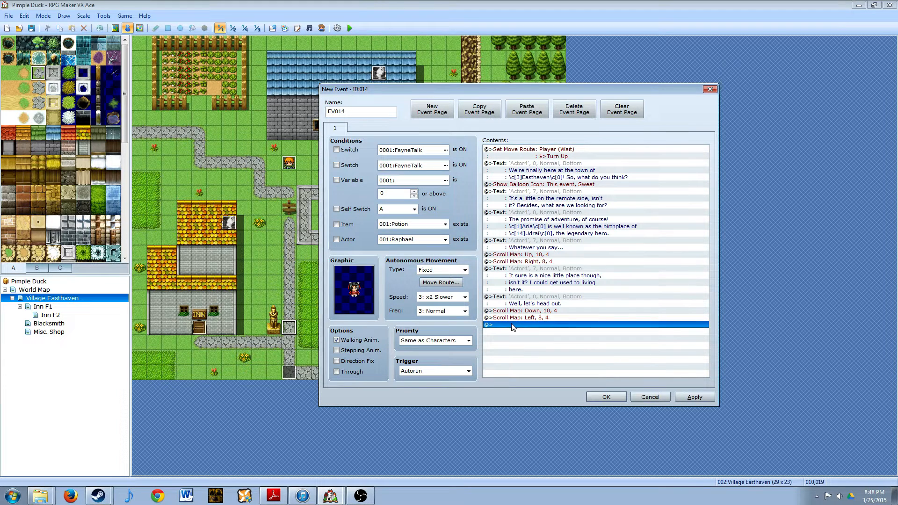
- Add a Wait command of 120 frames after the last map scroll
double_click(513, 327)
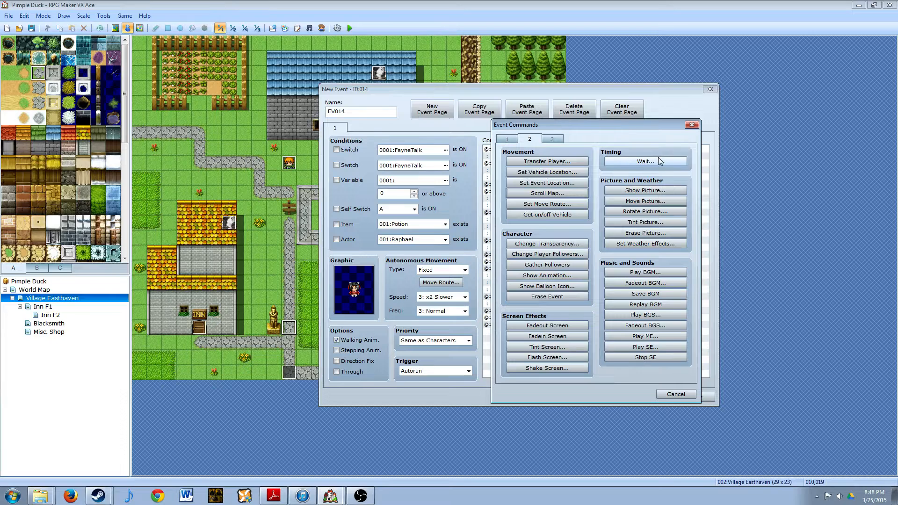
click(640, 162)
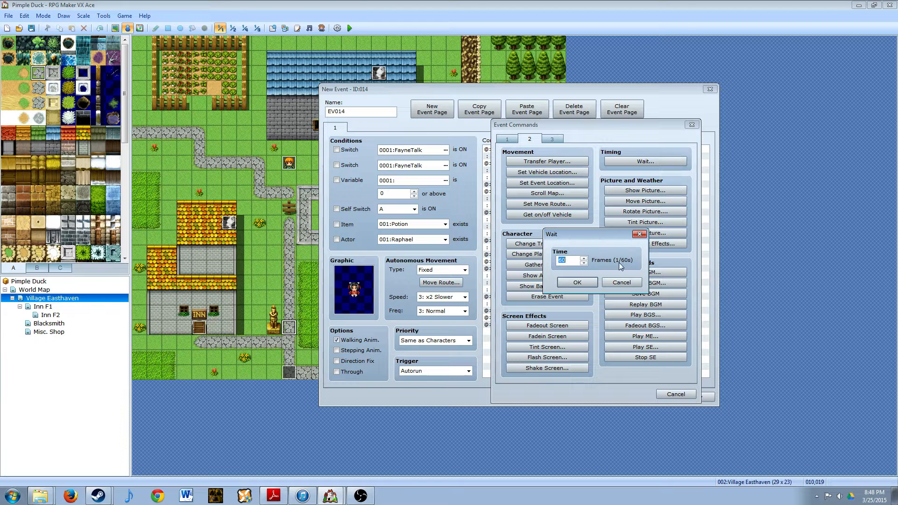
click(571, 260)
key(BackSpace)
key(BackSpace)
text(12)
click(577, 282)
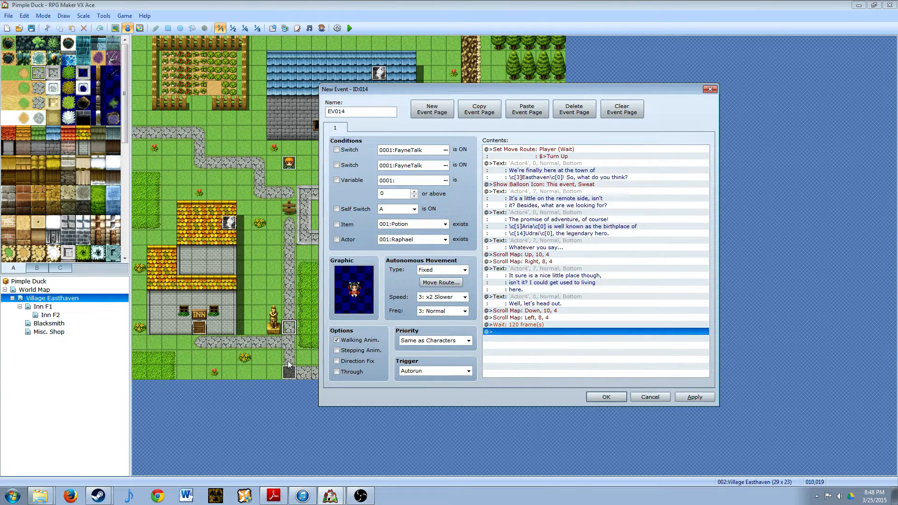
- Add a Set Move Route command for This event with two Move Down steps, waiting for completion, after the 120-frame wait
double_click(520, 330)
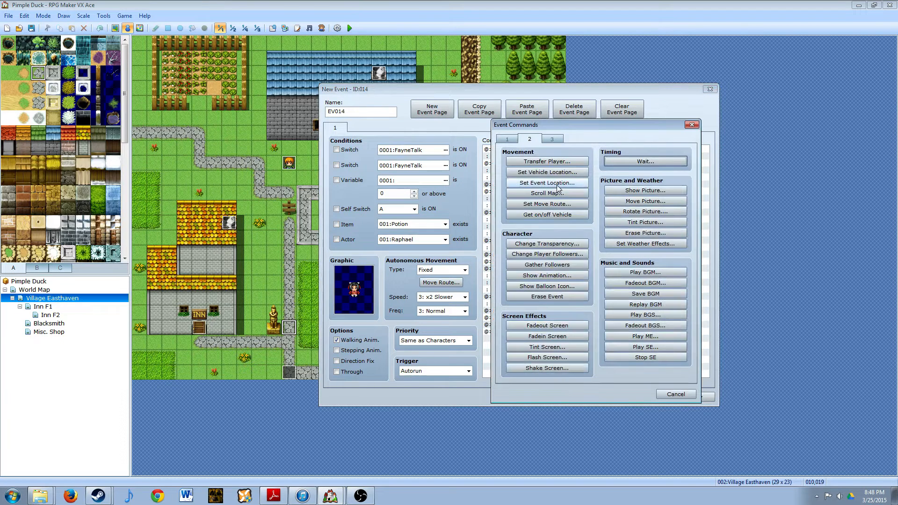
click(536, 204)
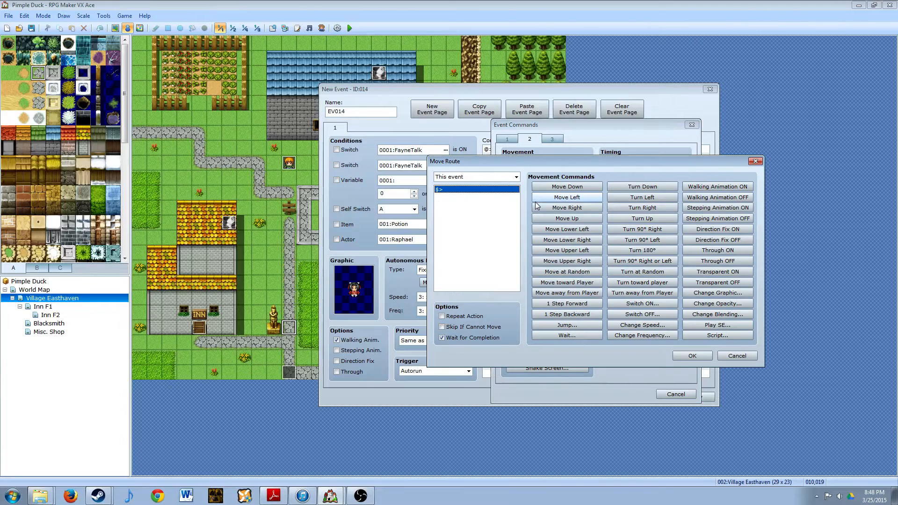
click(515, 178)
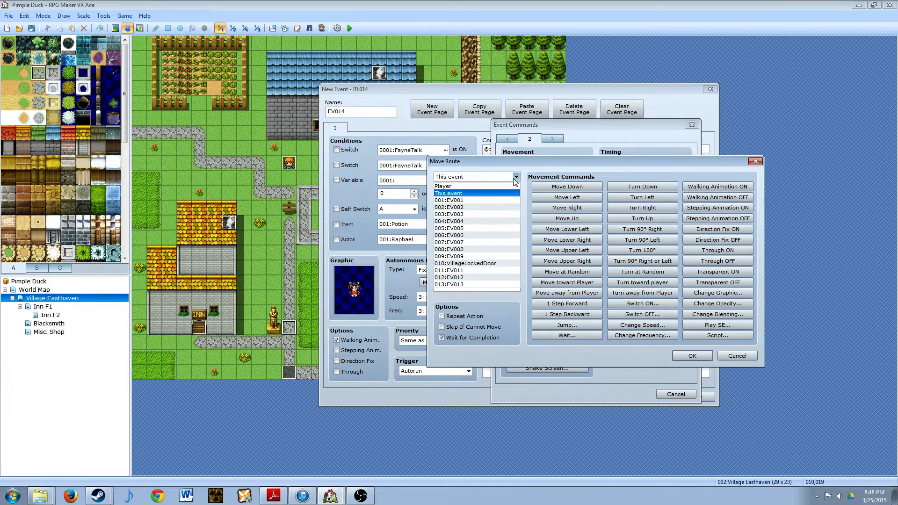
click(515, 177)
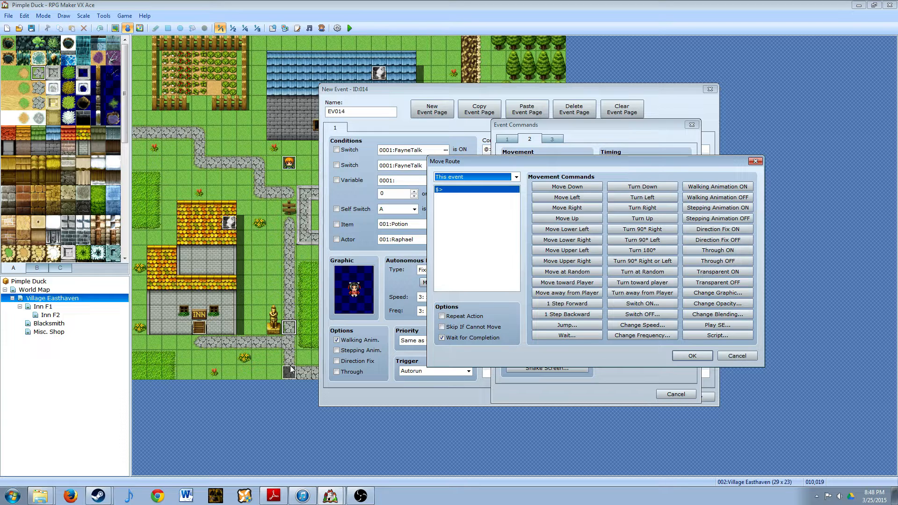
click(566, 187)
click(567, 186)
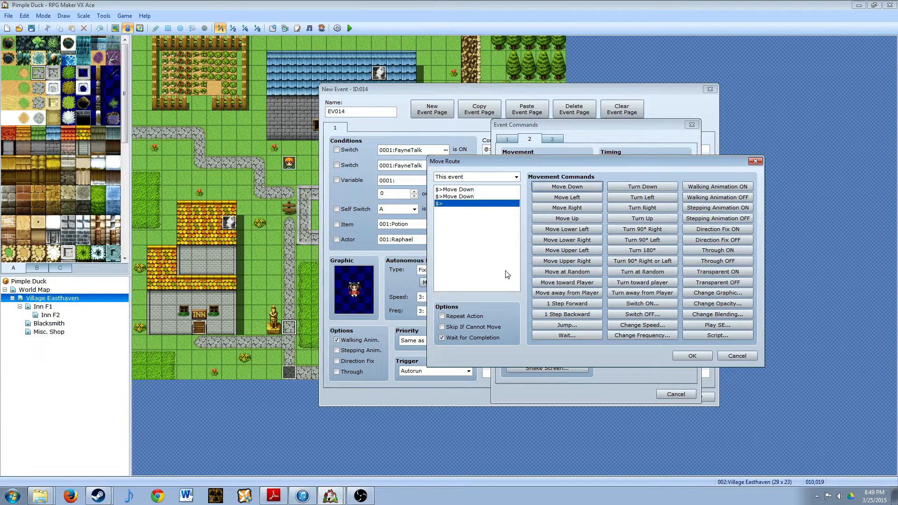
click(693, 357)
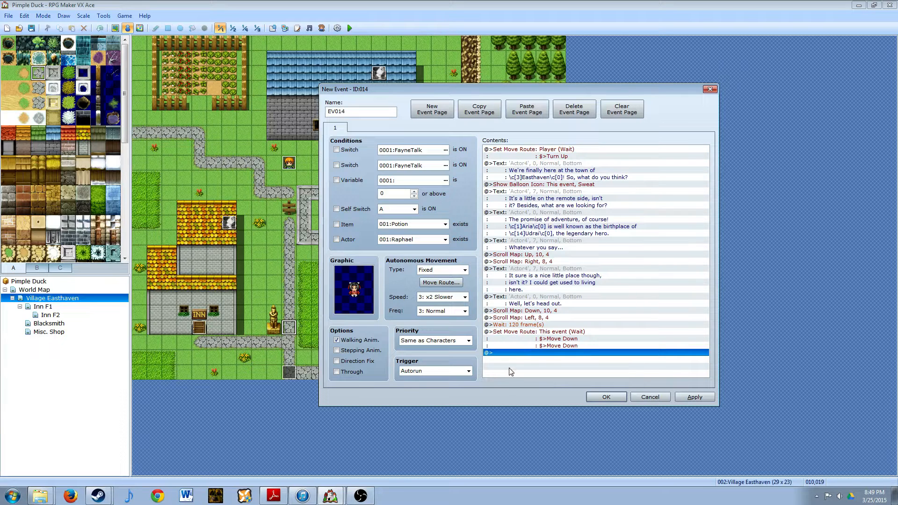
- Add a Control Self Switch command that turns self switch A ON at the end of the event
double_click(519, 351)
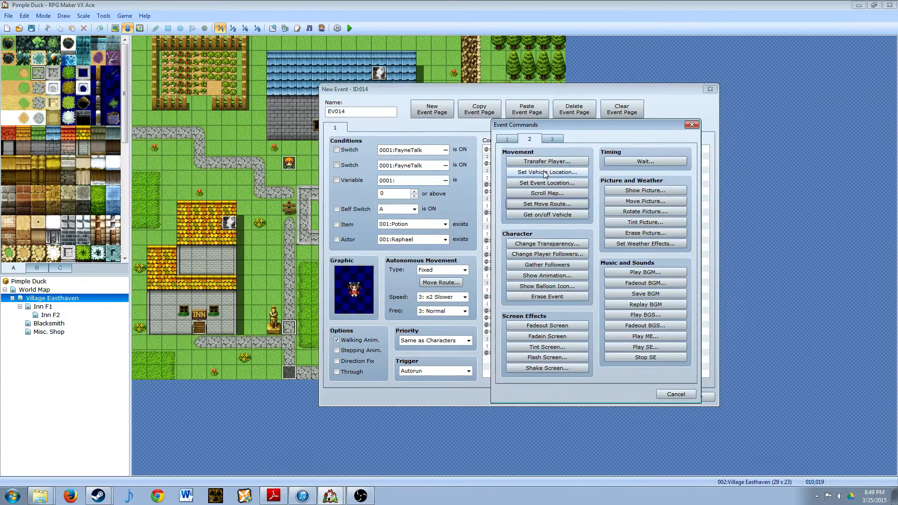
click(509, 139)
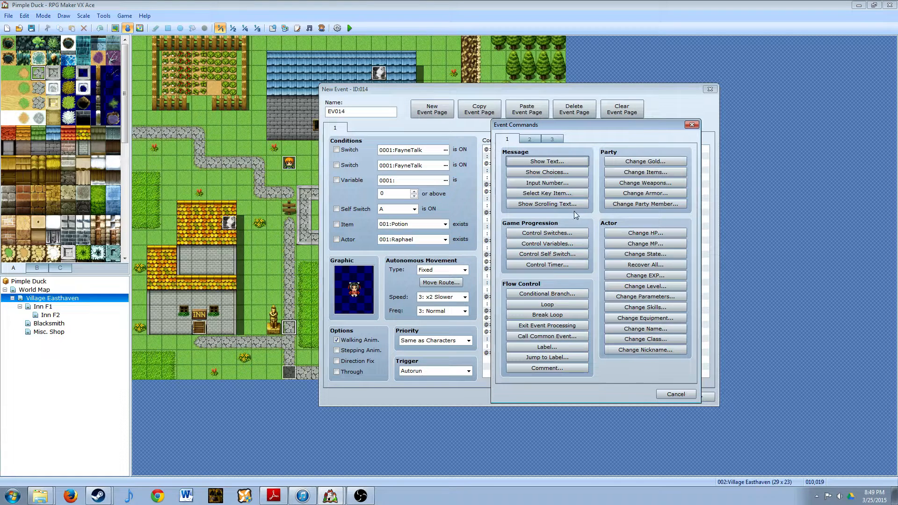
click(545, 253)
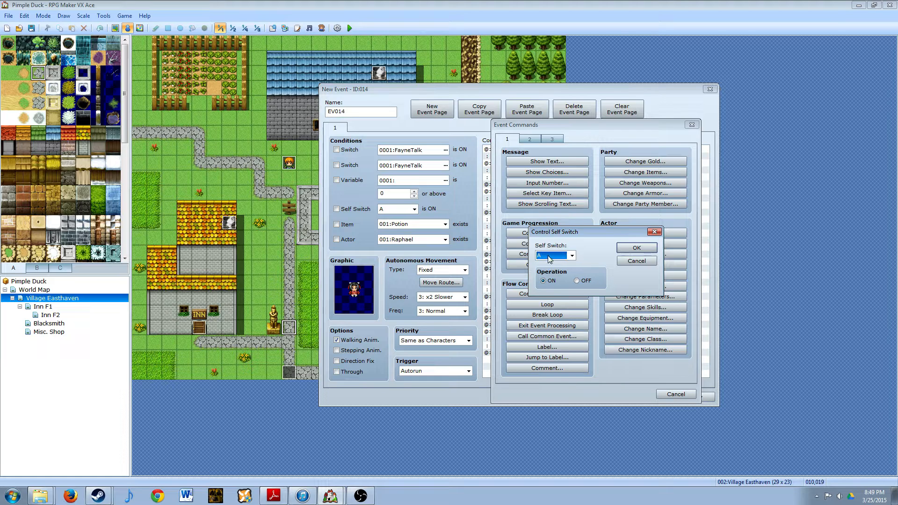
click(628, 249)
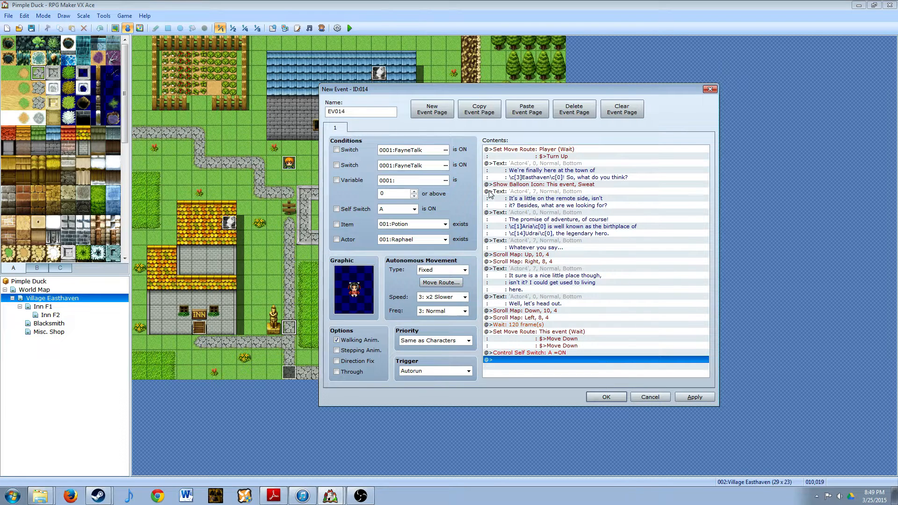
- Add a blank second event page conditioned on Self Switch A being ON, and save the event
click(436, 108)
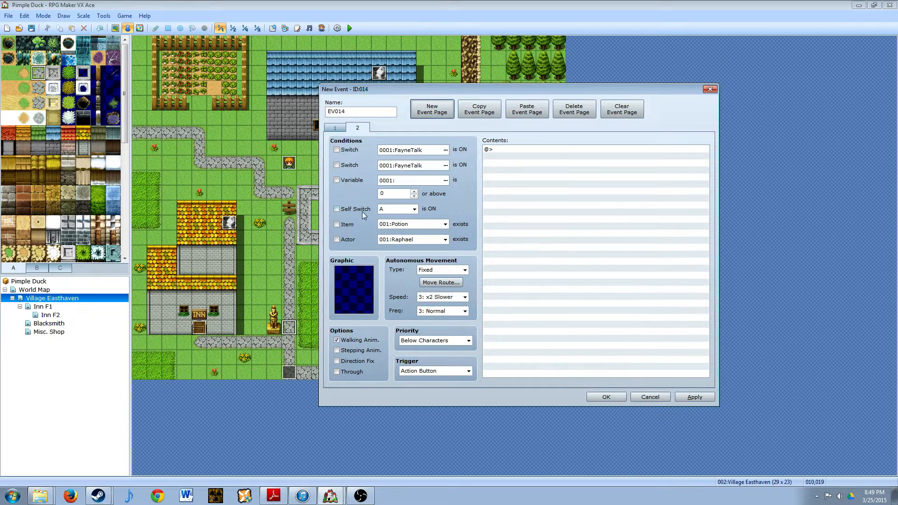
click(337, 209)
click(692, 398)
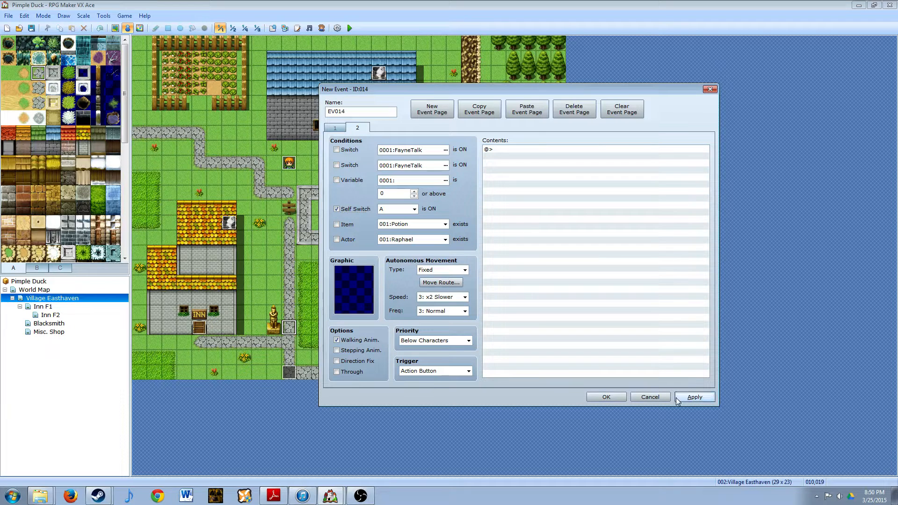
click(612, 398)
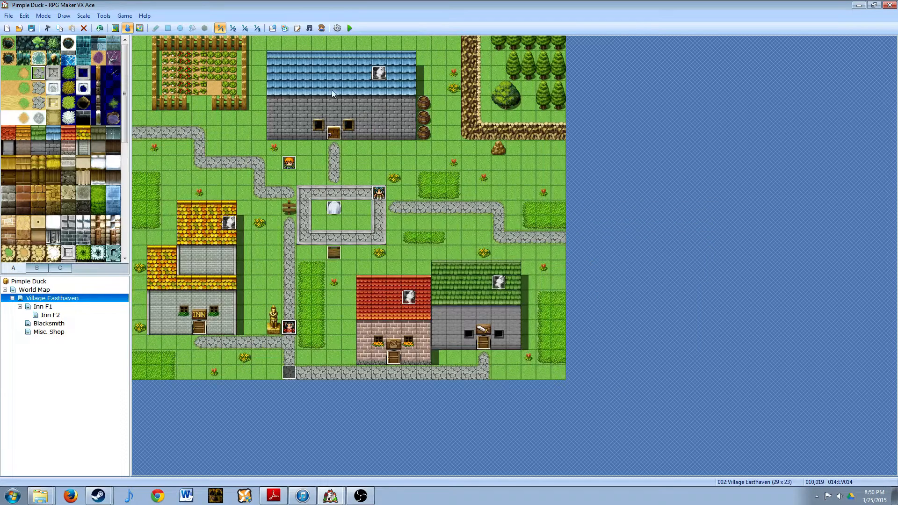
- Save the project changes and start a new game in a playtest
click(349, 29)
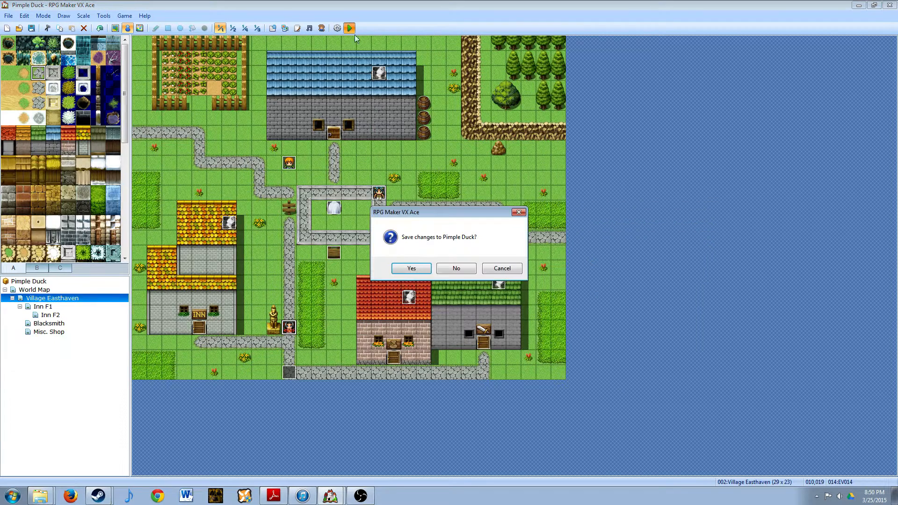
click(412, 268)
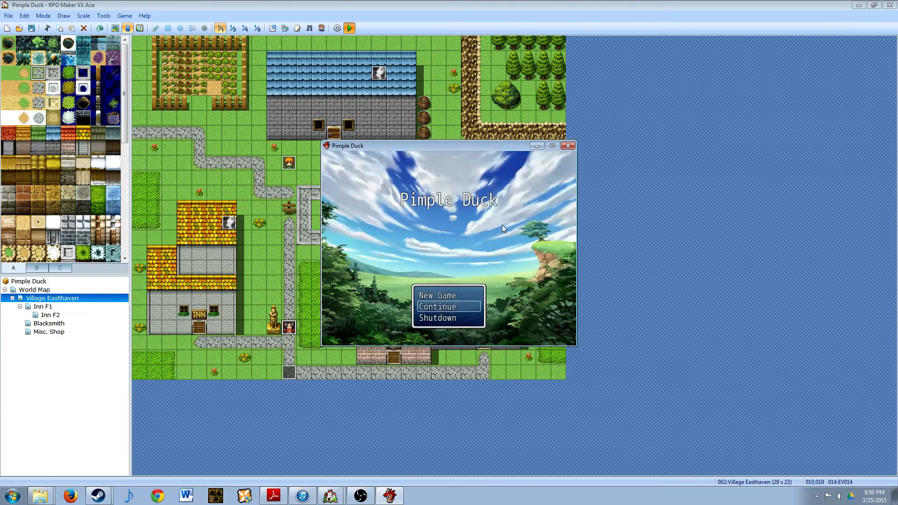
key(Up)
key(Return)
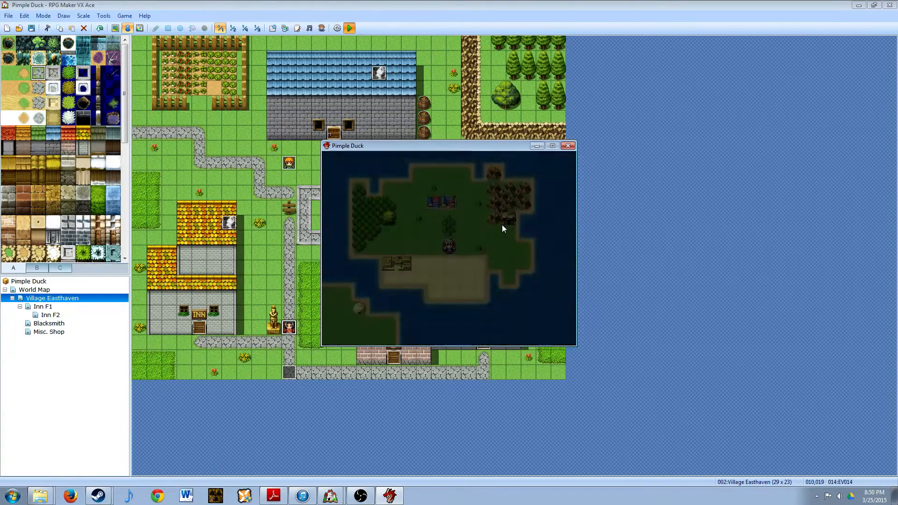
- Walk the player up into the village, play through the whole cutscene dialogue, and close the playtest
key(Up)
key(Up)
key(Up)
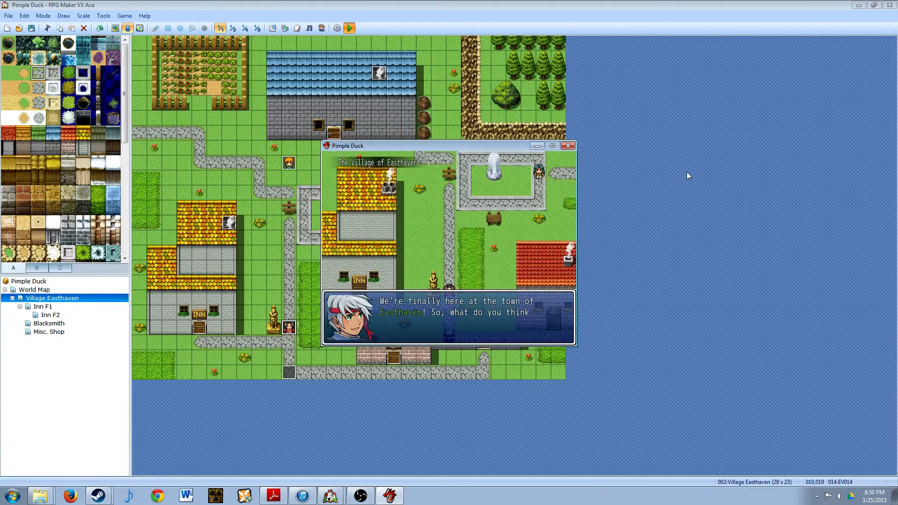
key(Return)
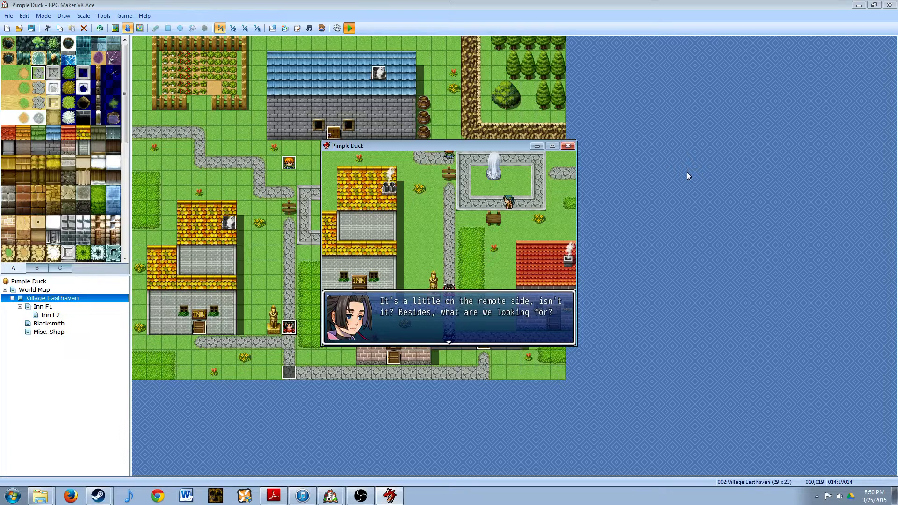
key(Return)
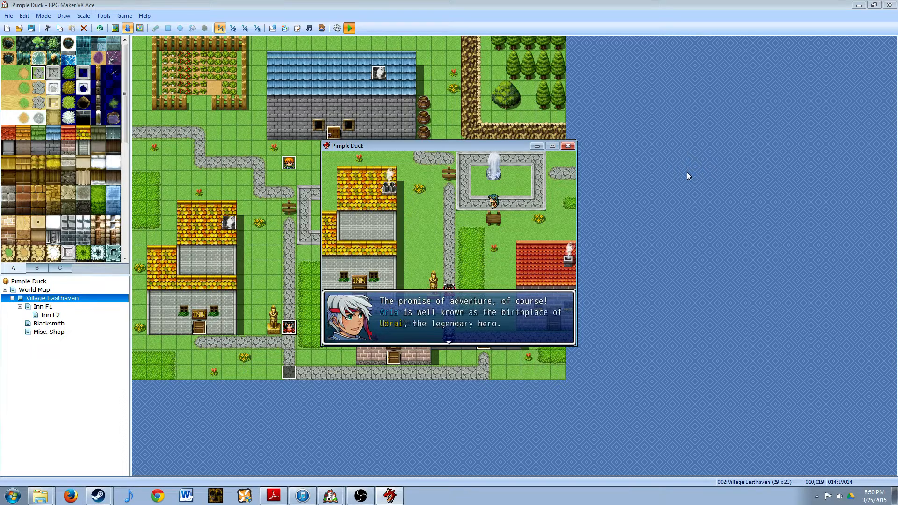
key(Return)
key(Return)
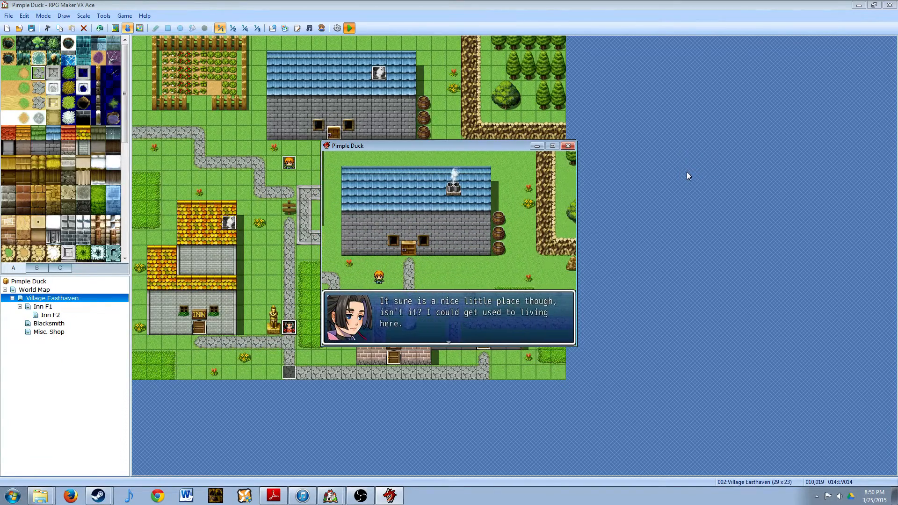
key(Return)
key(Return)
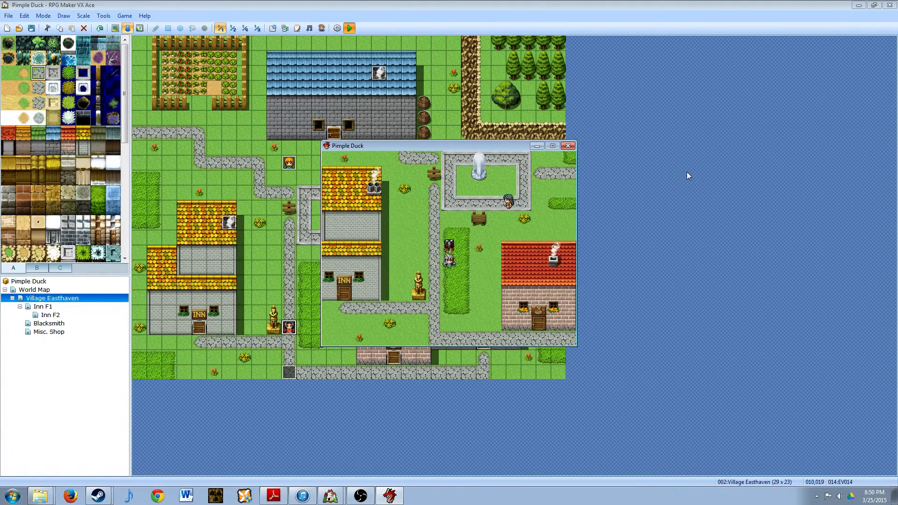
click(568, 145)
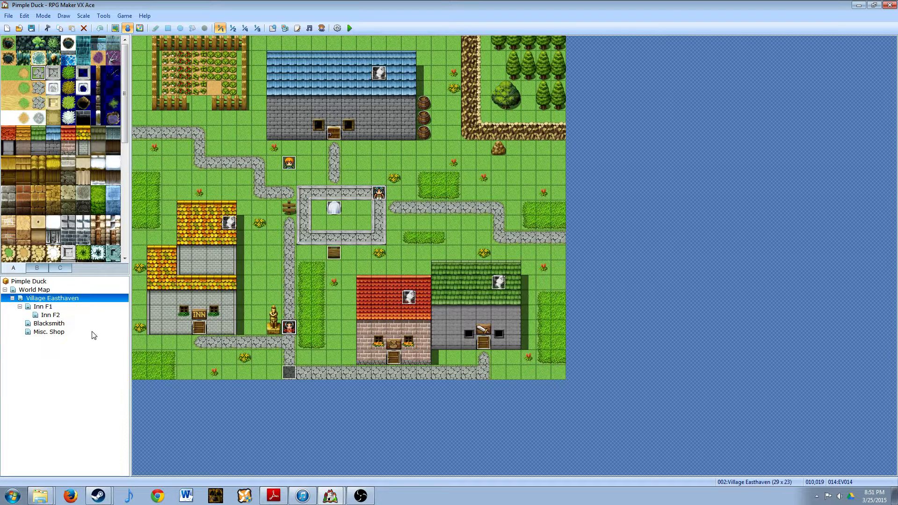
- Create a new map under World Map named "Lost Woods" with the display name "The Lost Woods"
click(35, 290)
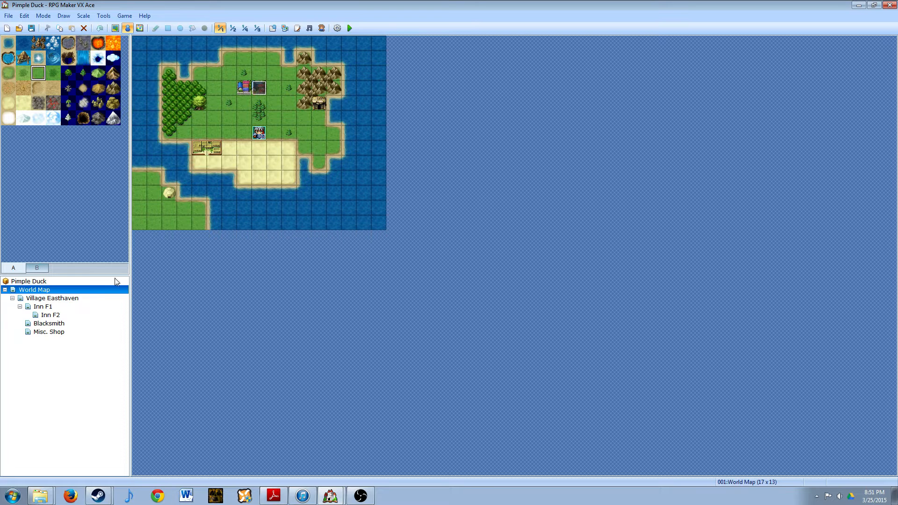
right_click(40, 290)
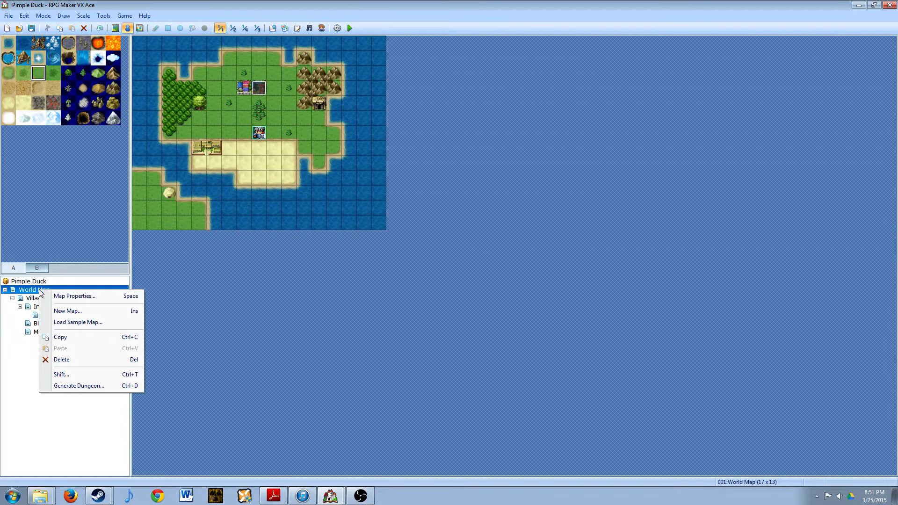
click(33, 290)
right_click(32, 290)
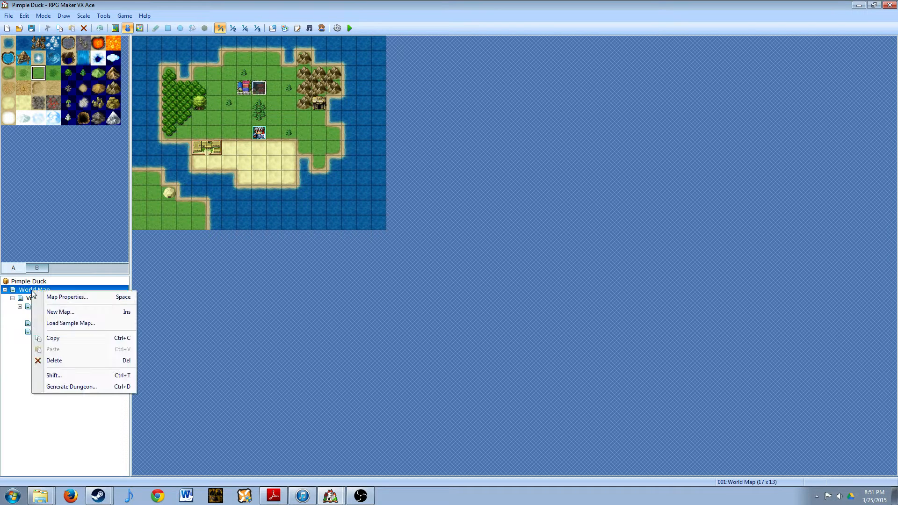
click(61, 317)
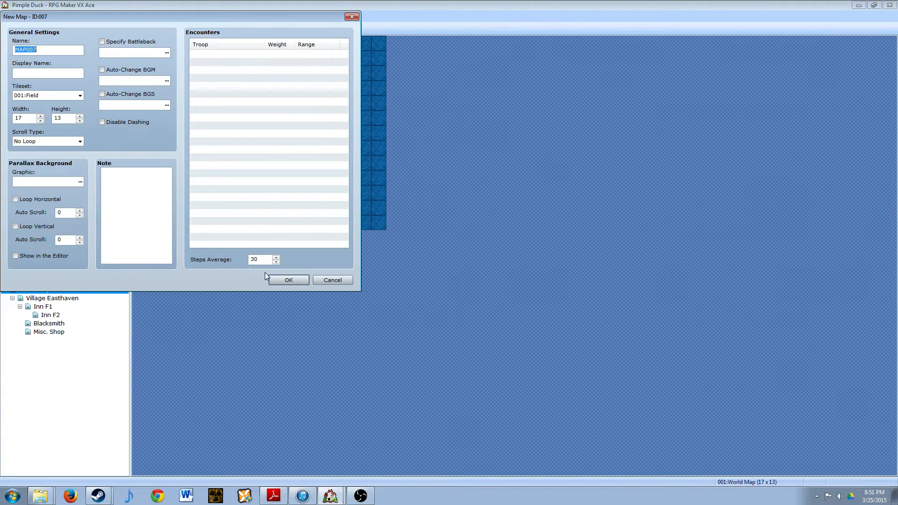
key(BackSpace)
text(Lost Woods)
click(67, 71)
text(The Lost Woods)
click(287, 280)
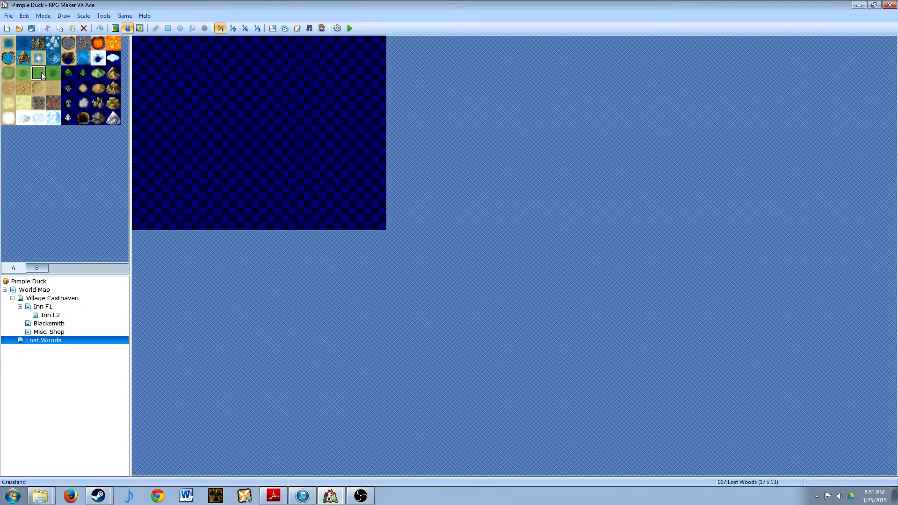
- Flood-fill the entire Lost Woods map with the Grassland tile
click(115, 29)
click(191, 29)
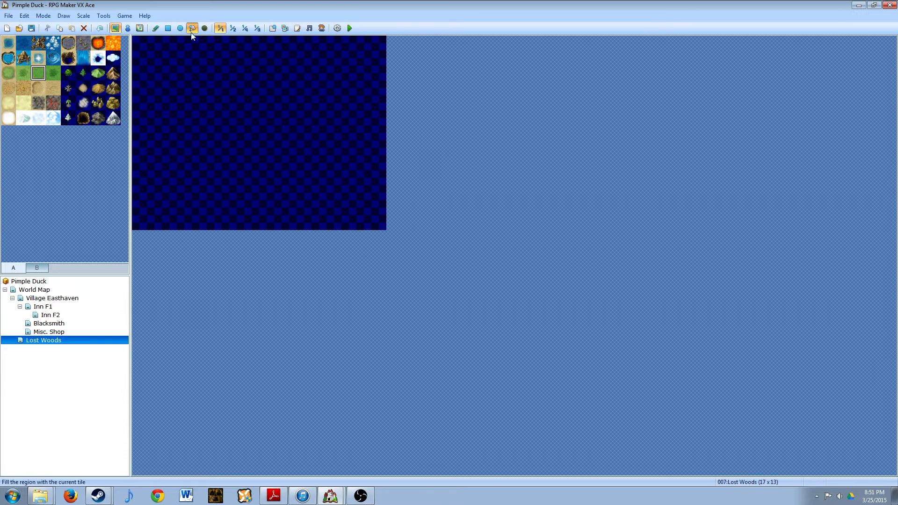
click(282, 107)
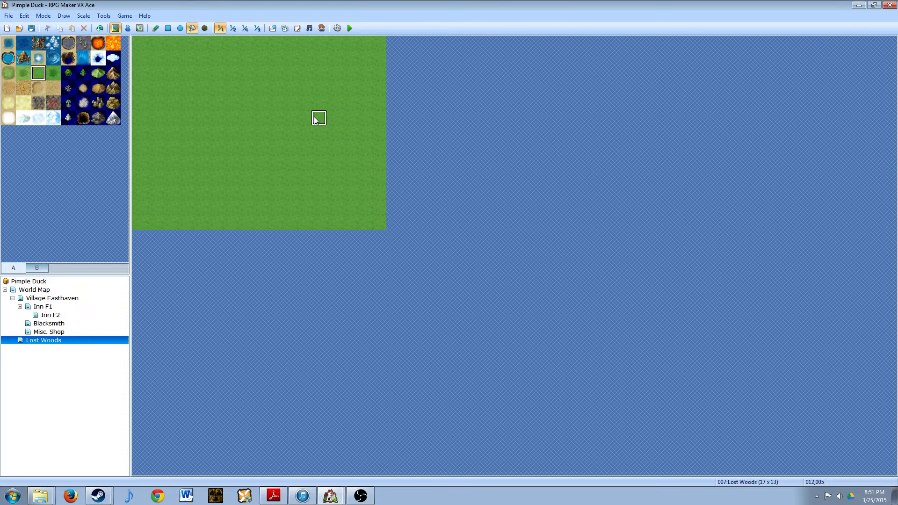
- Create a quick transfer event on the World Map's forest entrance tile leading to Lost Woods (007,006), retaining direction
click(126, 29)
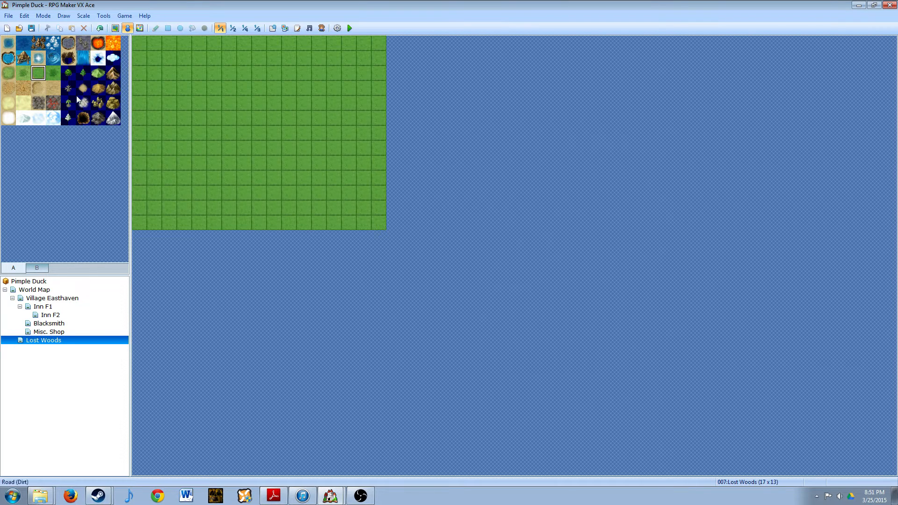
click(26, 290)
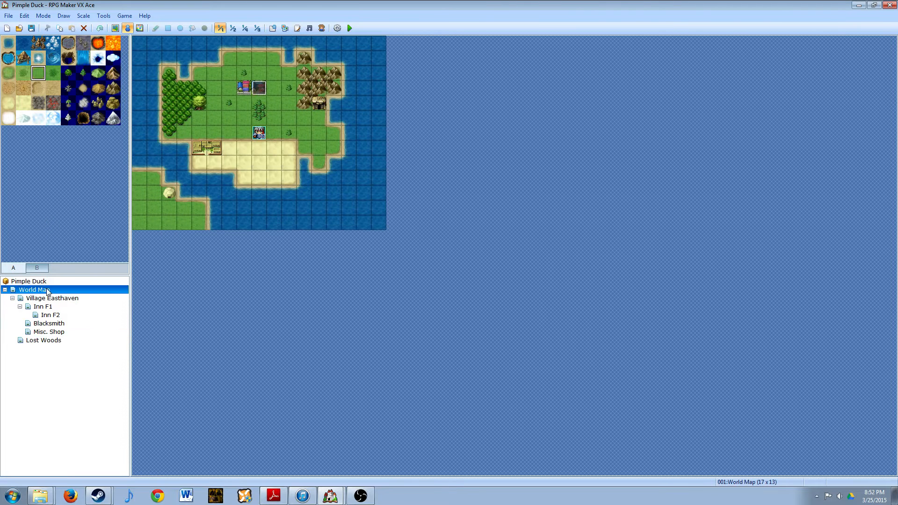
click(198, 102)
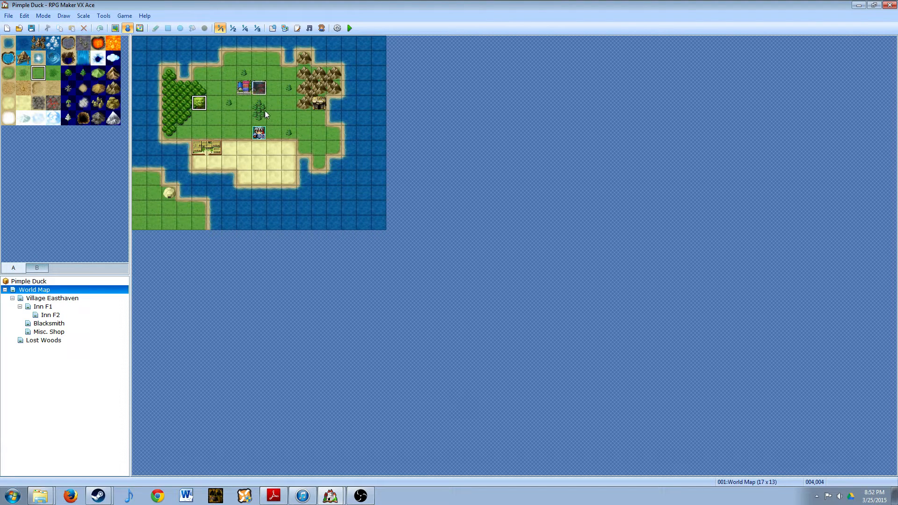
right_click(201, 102)
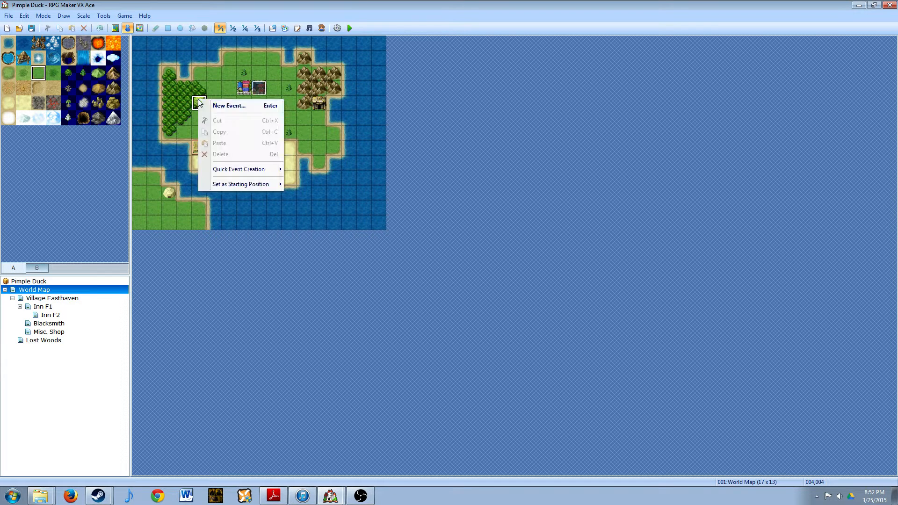
mouse_move(235, 171)
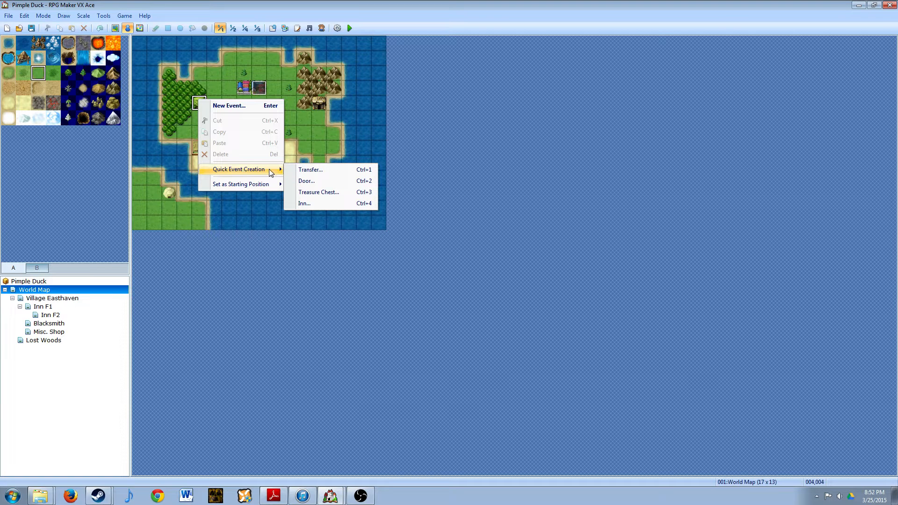
click(333, 171)
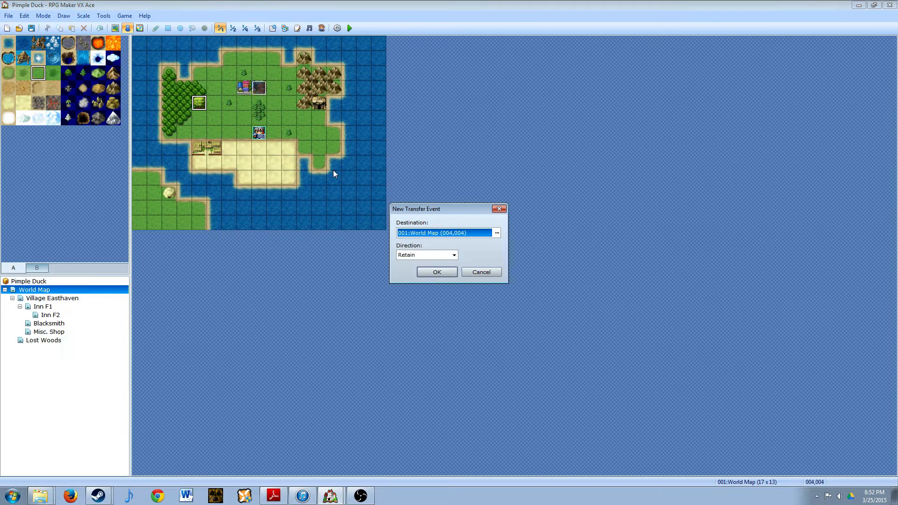
click(497, 233)
click(441, 255)
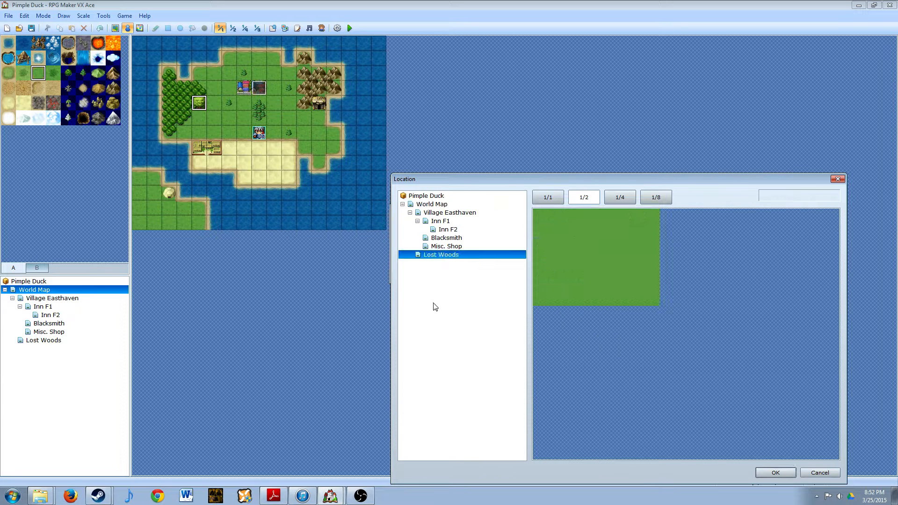
click(584, 250)
click(588, 259)
click(776, 472)
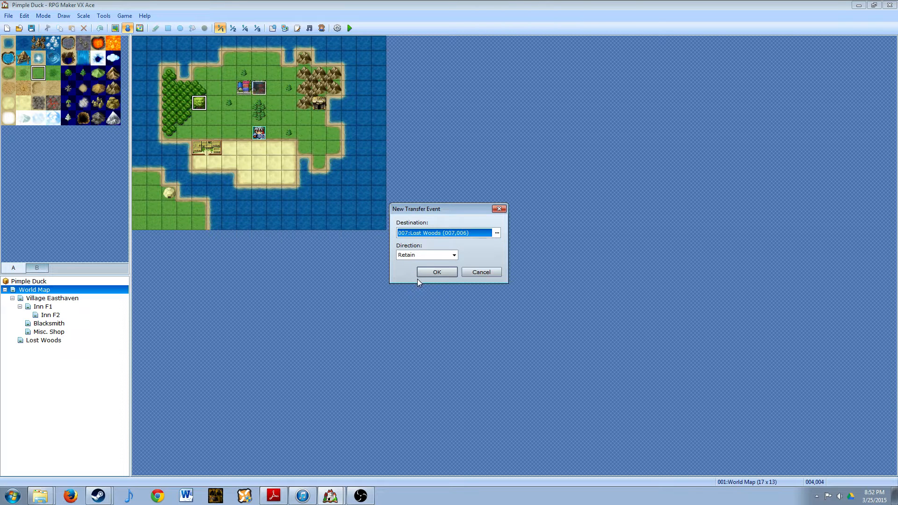
click(438, 271)
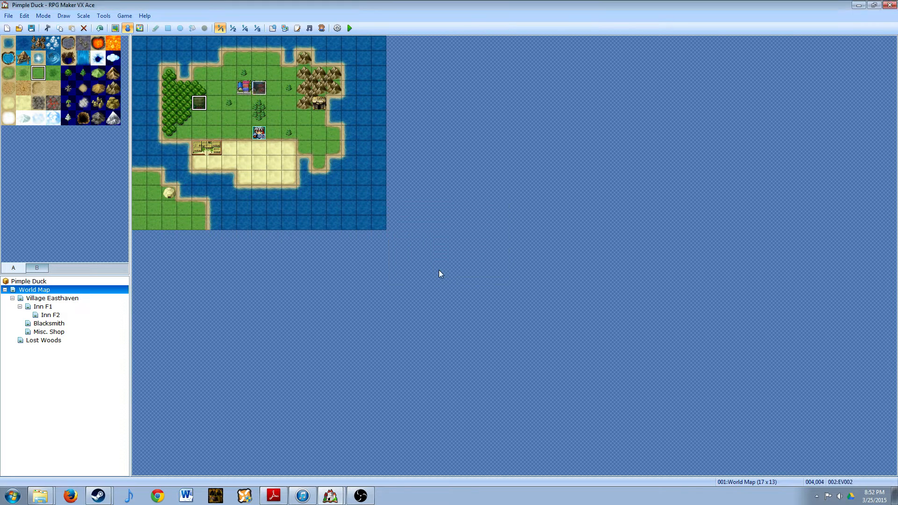
- Open the forest entrance event for editing and start a Conditional Branch after its Transfer Player command
right_click(199, 102)
click(216, 110)
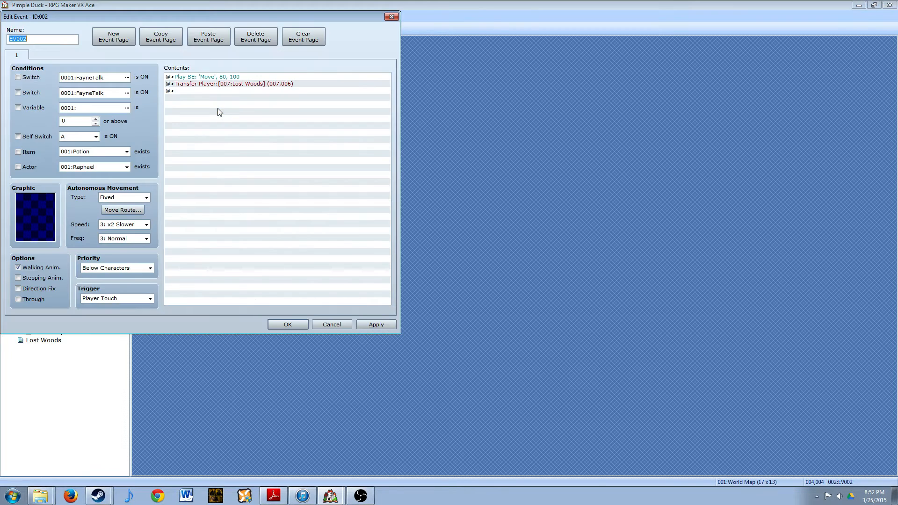
drag(254, 17, 542, 53)
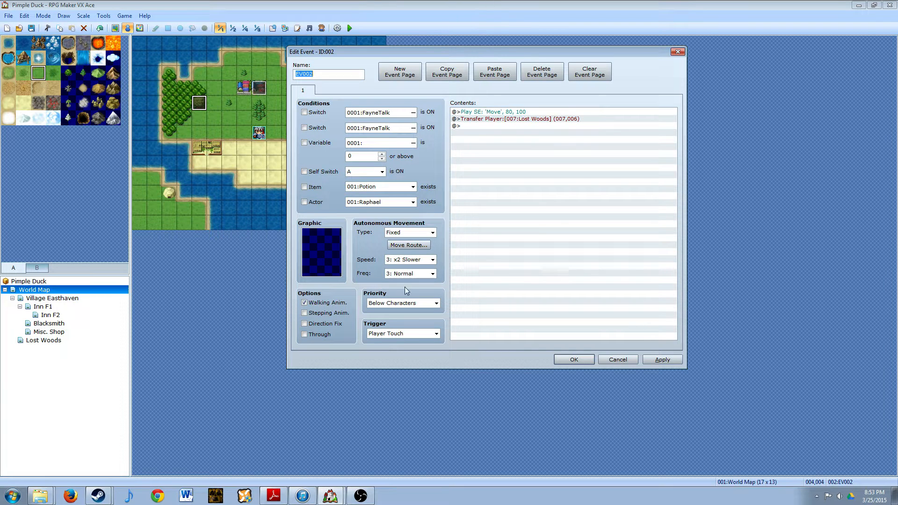
click(483, 125)
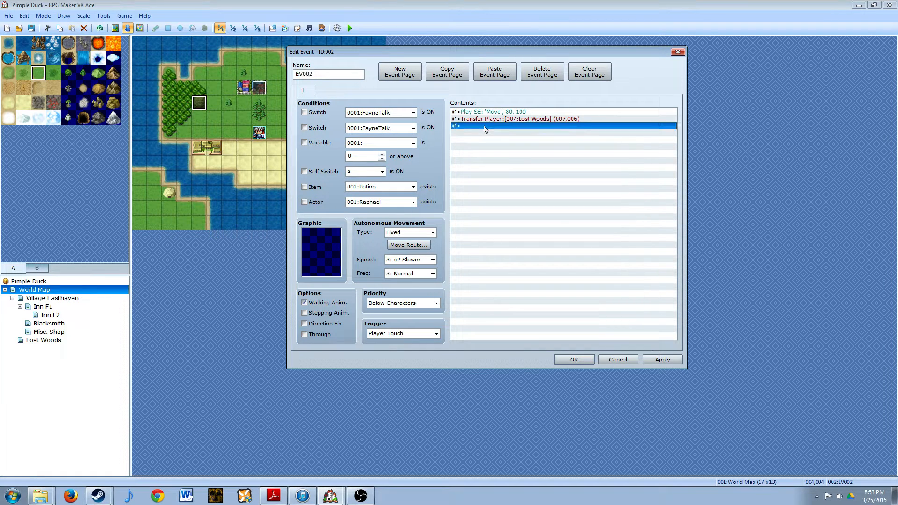
right_click(484, 125)
click(468, 131)
double_click(481, 125)
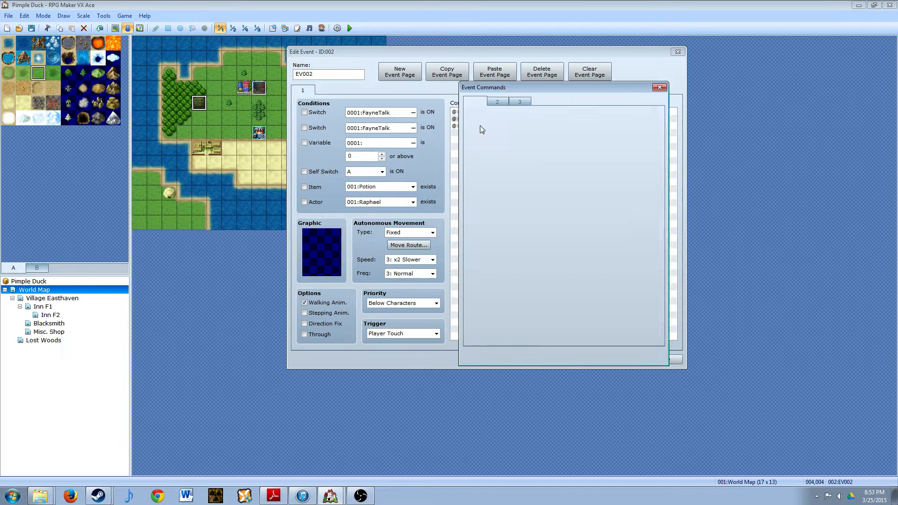
click(480, 126)
click(674, 263)
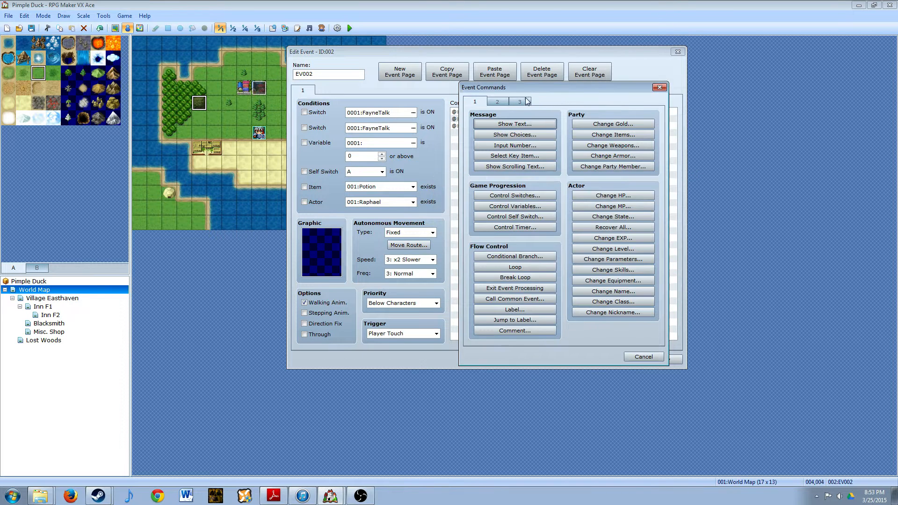
click(524, 258)
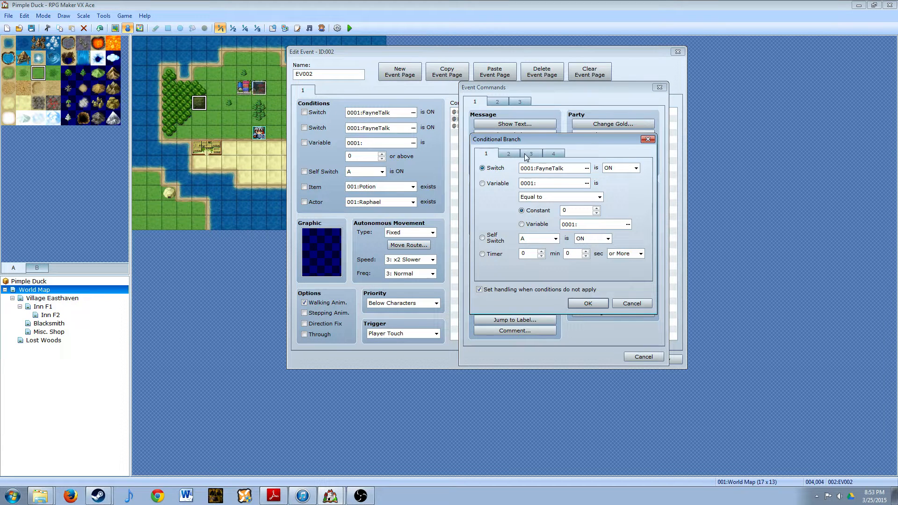
click(586, 169)
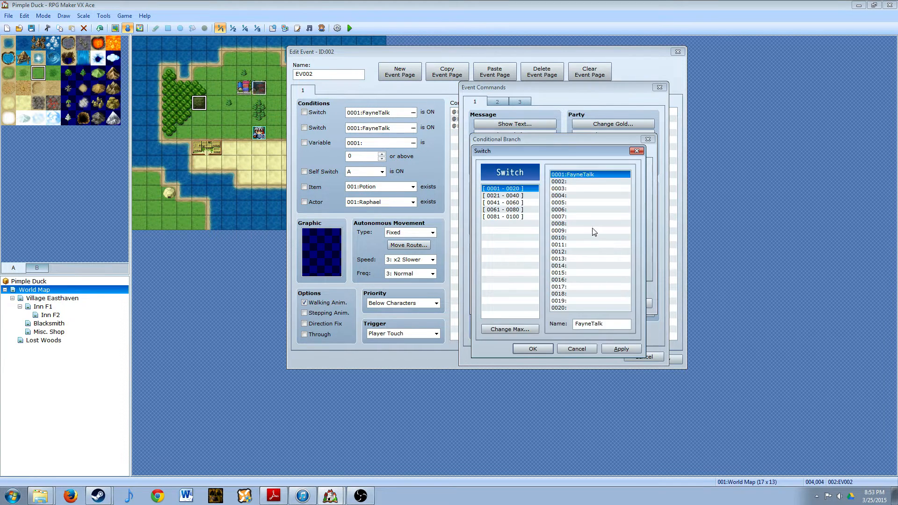
double_click(583, 323)
key(BackSpace)
click(577, 349)
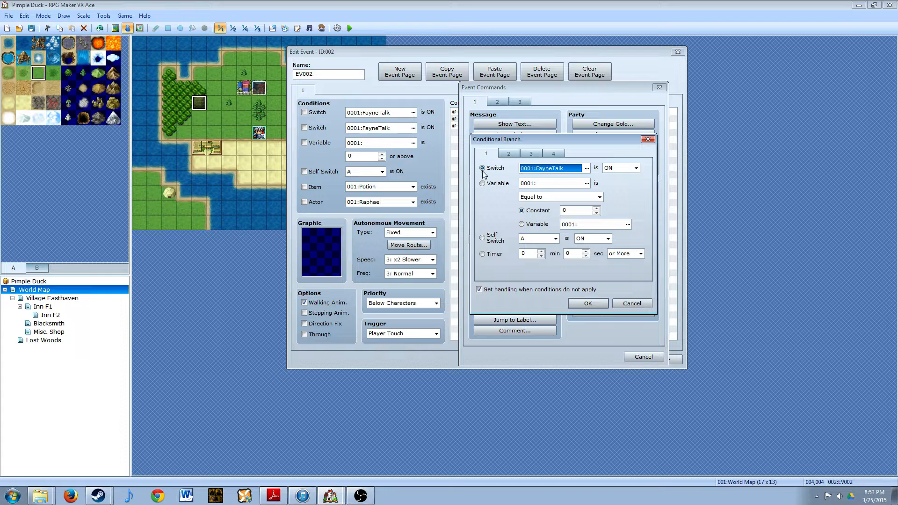
click(586, 169)
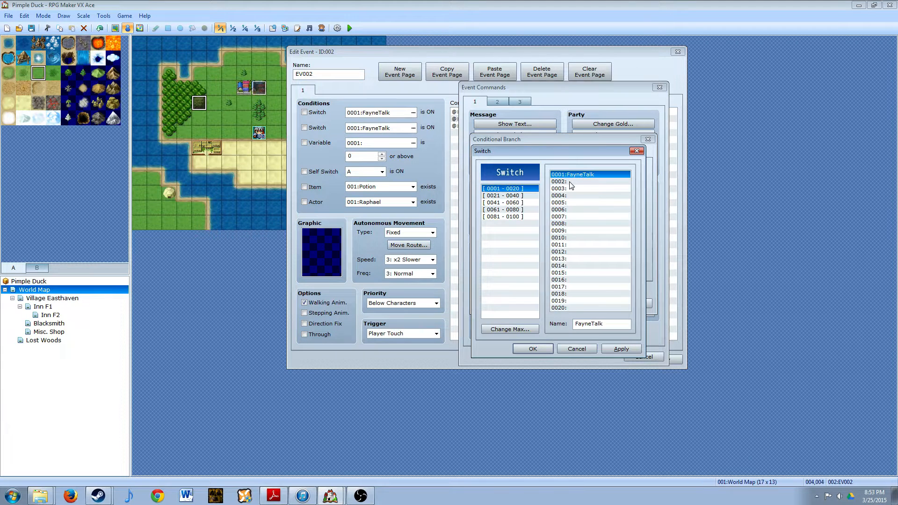
click(573, 350)
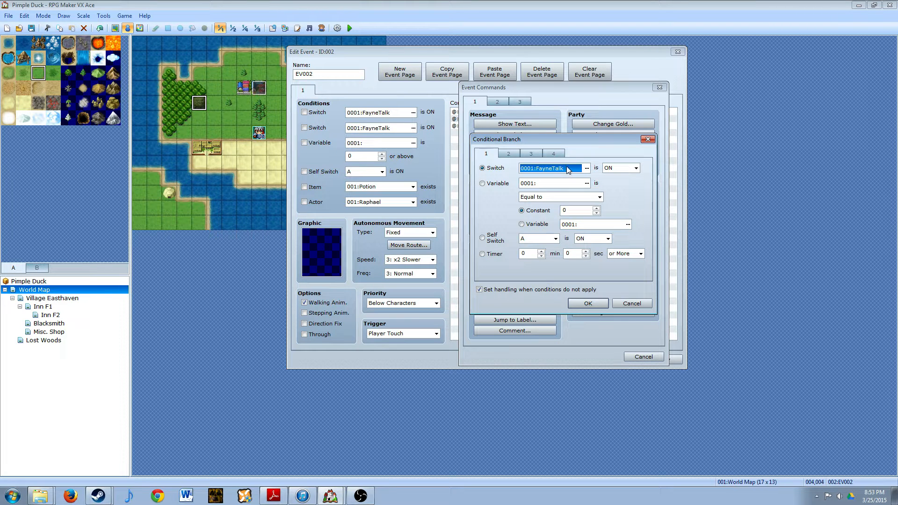
- Set the branch condition to switch 0001:FayneTalk being ON, keep the else handling, and add the branch
click(586, 169)
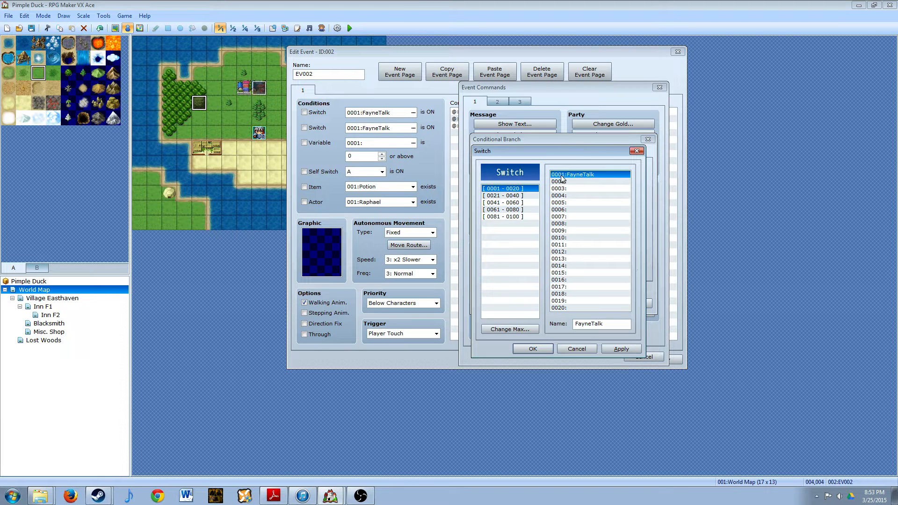
click(622, 349)
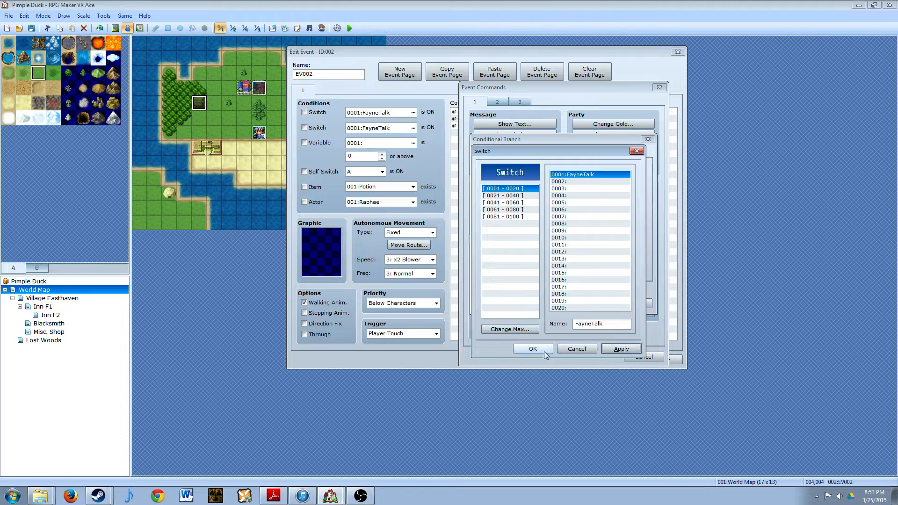
click(543, 352)
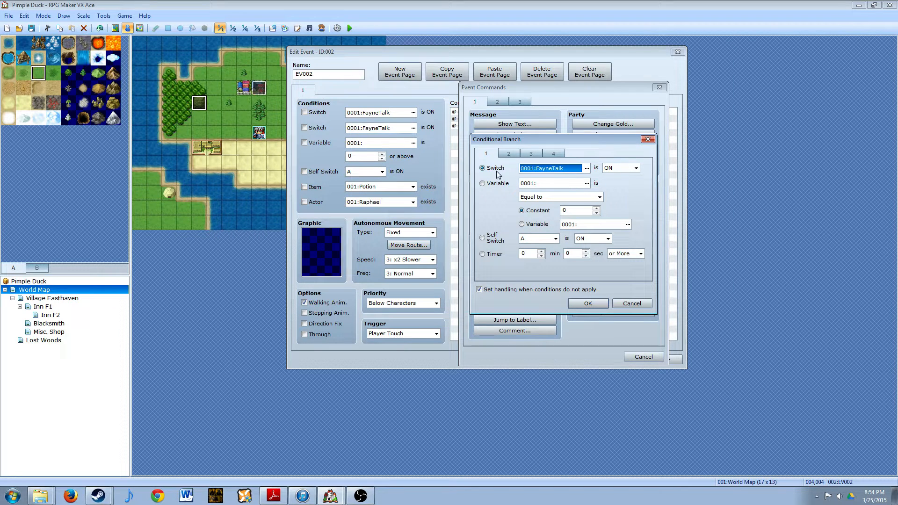
click(603, 304)
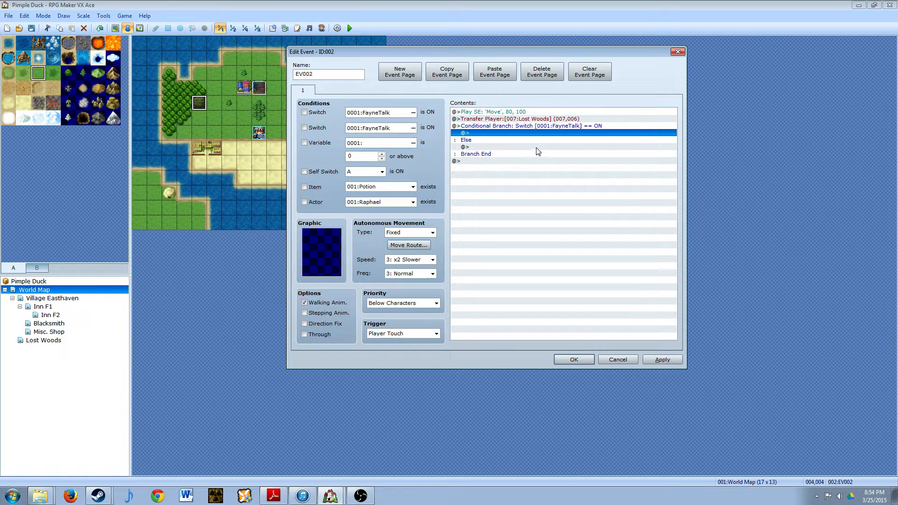
- Move the Play SE 'Move' command inside the conditional branch's FayneTalk ON case
click(479, 113)
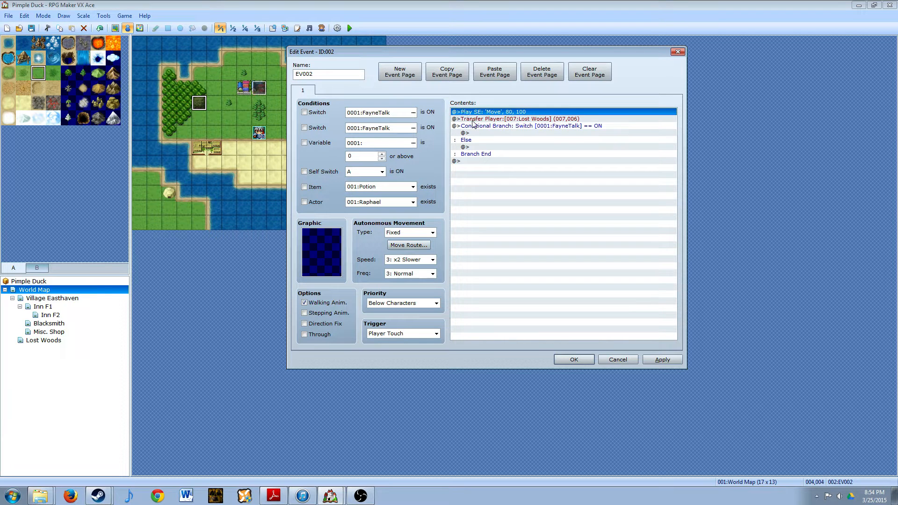
click(479, 134)
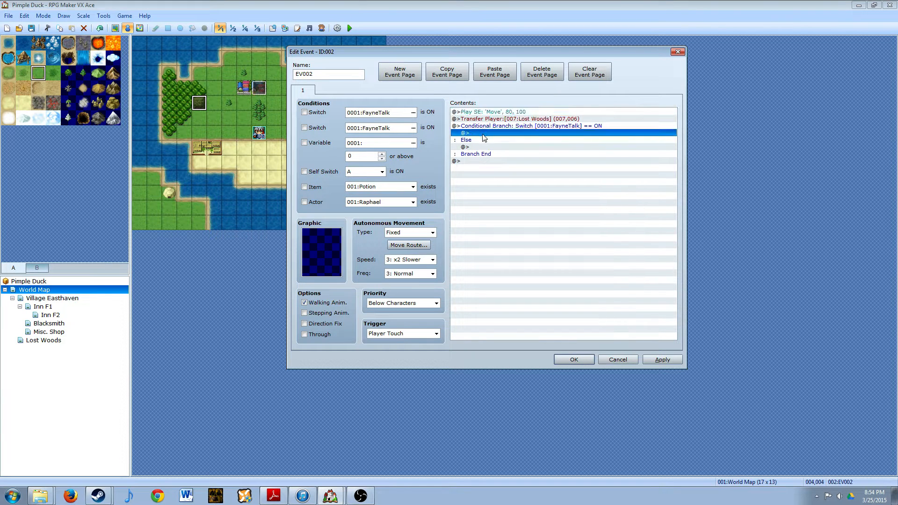
click(494, 114)
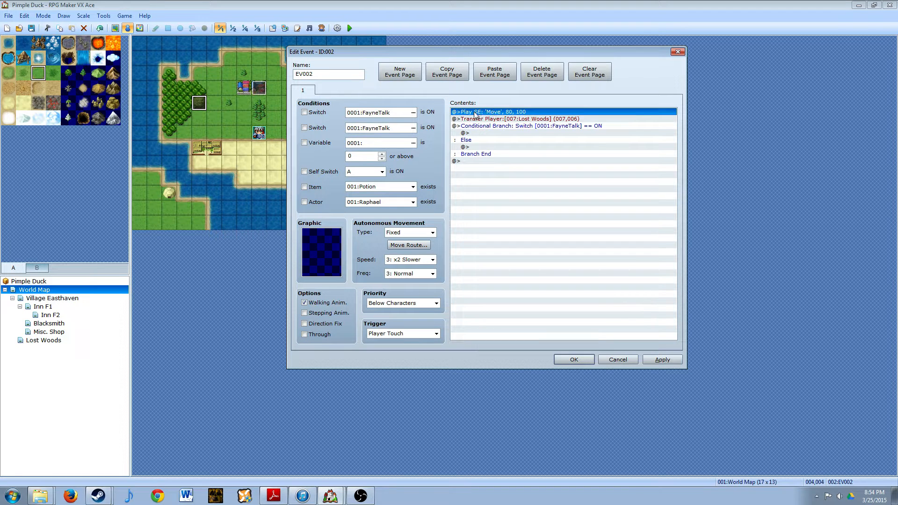
right_click(491, 114)
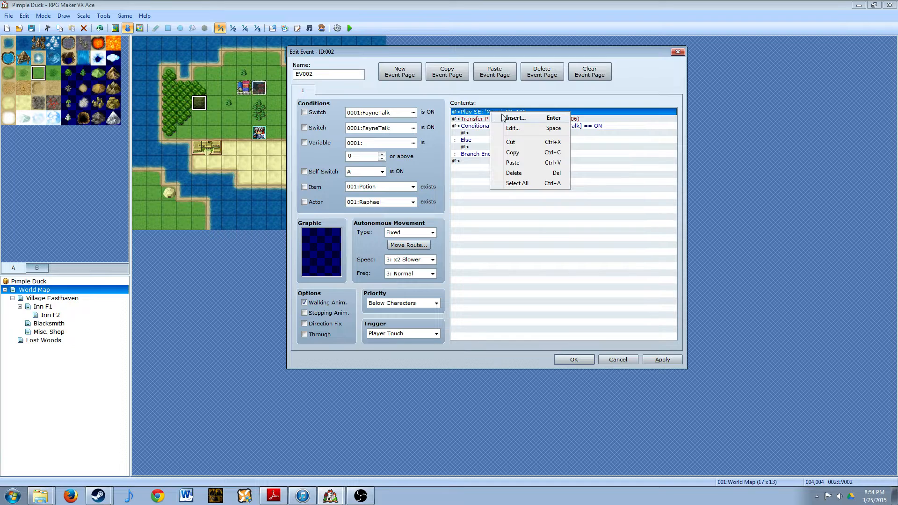
click(510, 142)
click(480, 126)
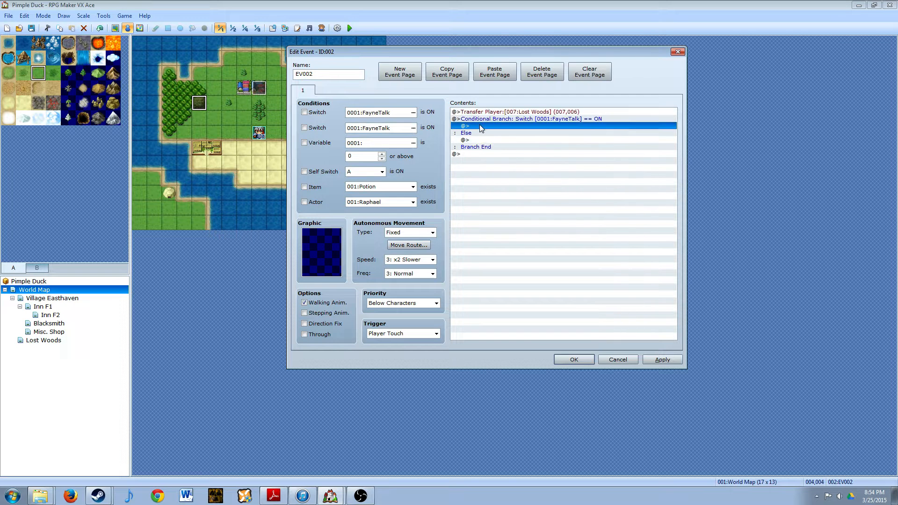
right_click(479, 124)
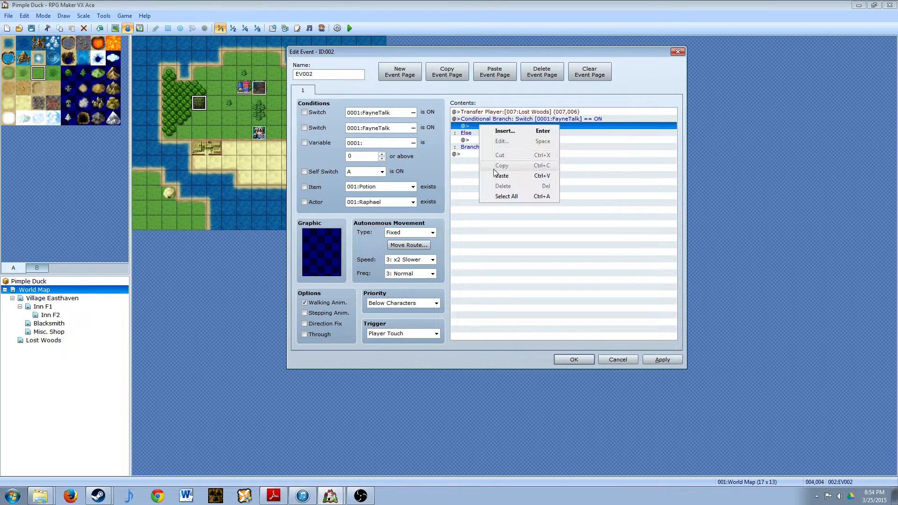
click(497, 175)
- Move the Transfer Player command to Lost Woods inside the branch, directly below the Play SE command
click(480, 113)
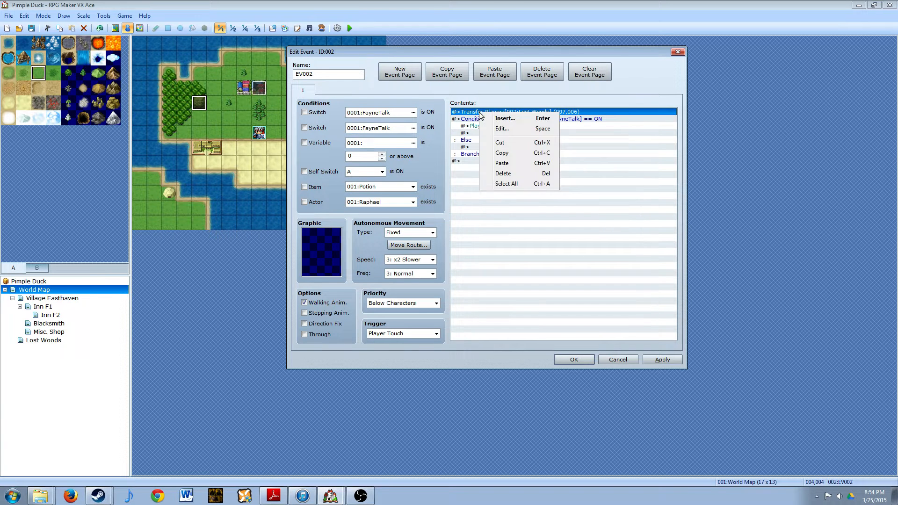
click(499, 142)
click(480, 126)
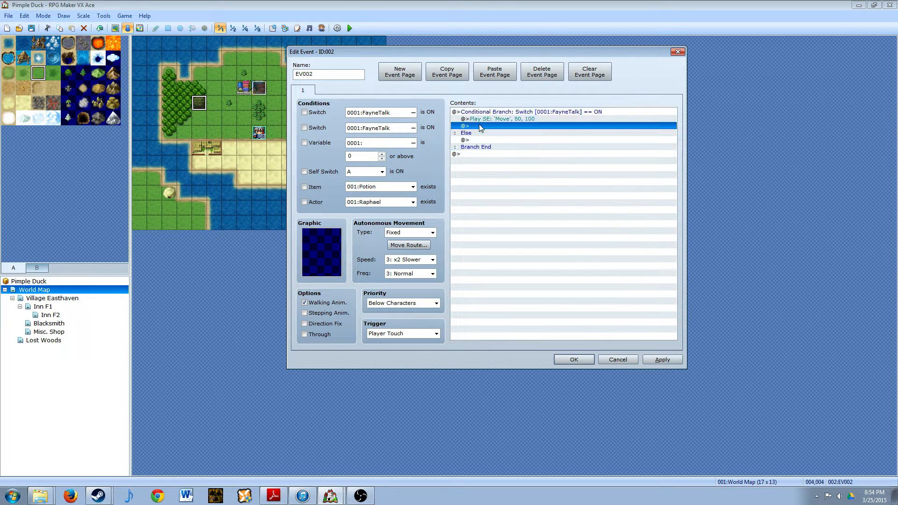
right_click(479, 124)
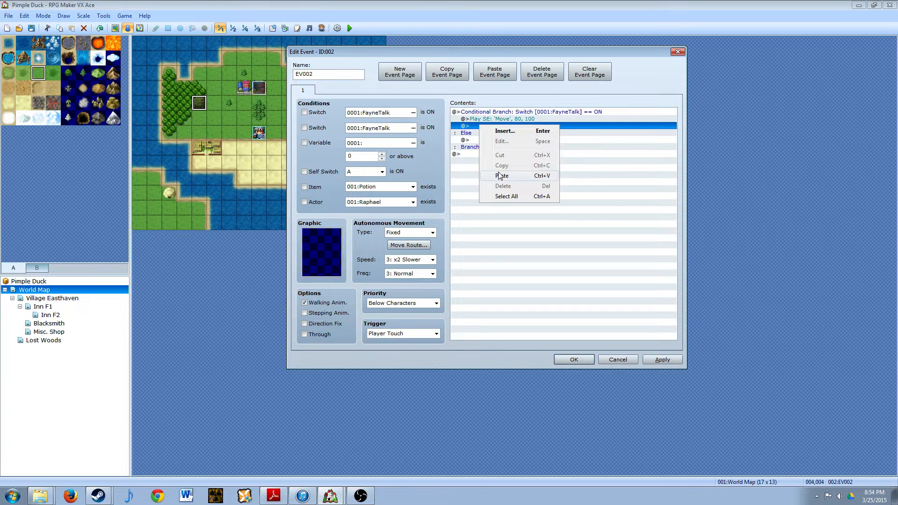
click(500, 176)
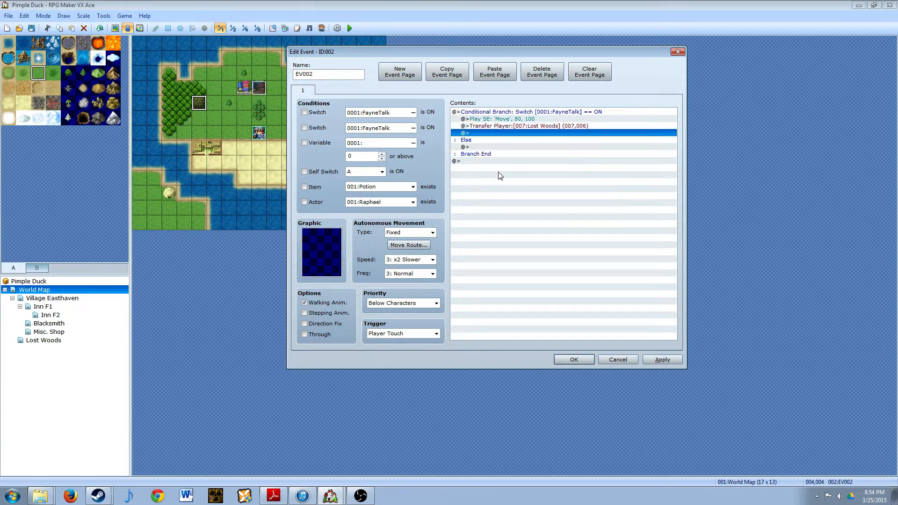
- Start a Show Text command in the Else case using the first white-haired face from the Actor4 set
double_click(486, 148)
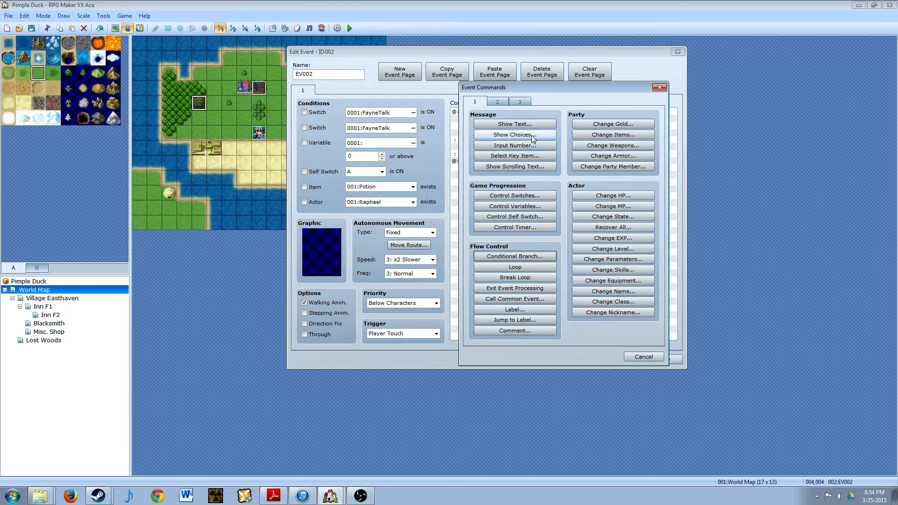
click(511, 124)
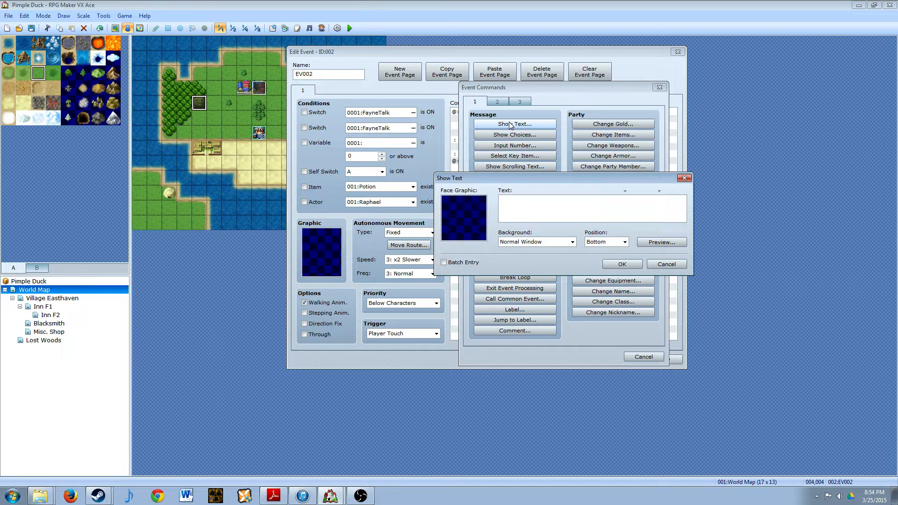
double_click(443, 237)
click(440, 165)
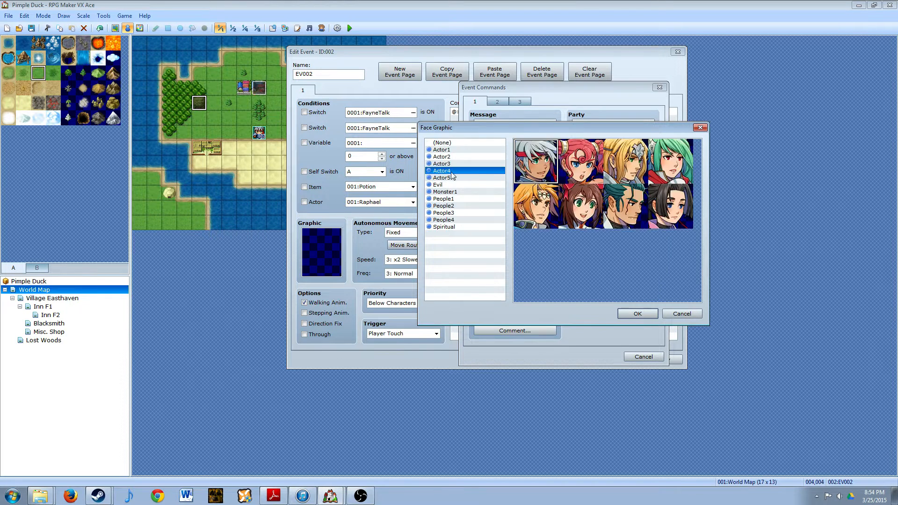
double_click(539, 156)
- Enter the message "Going in there seems like it would be a bad idea. It seems way too dangerous!" on two lines
click(545, 215)
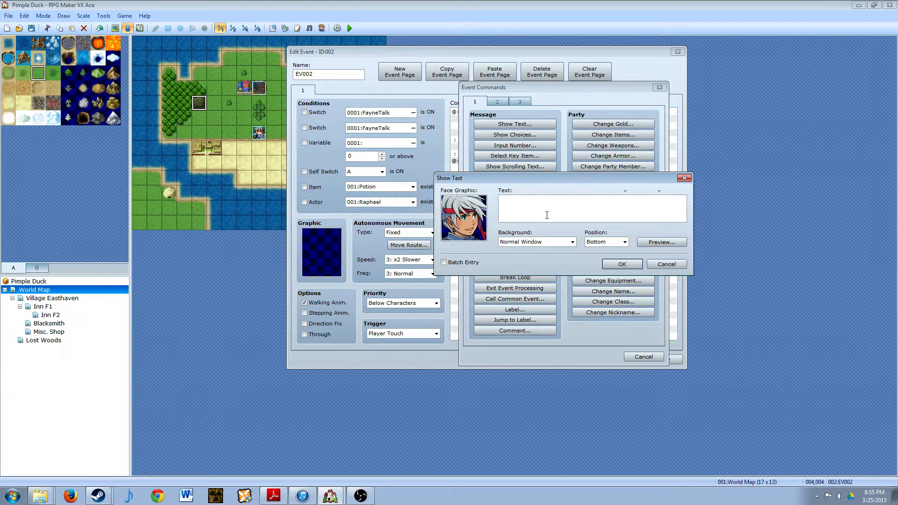
text(G)
text(ping in there see)
text(ms like it woud)
text(ld be)
text(bad idea)
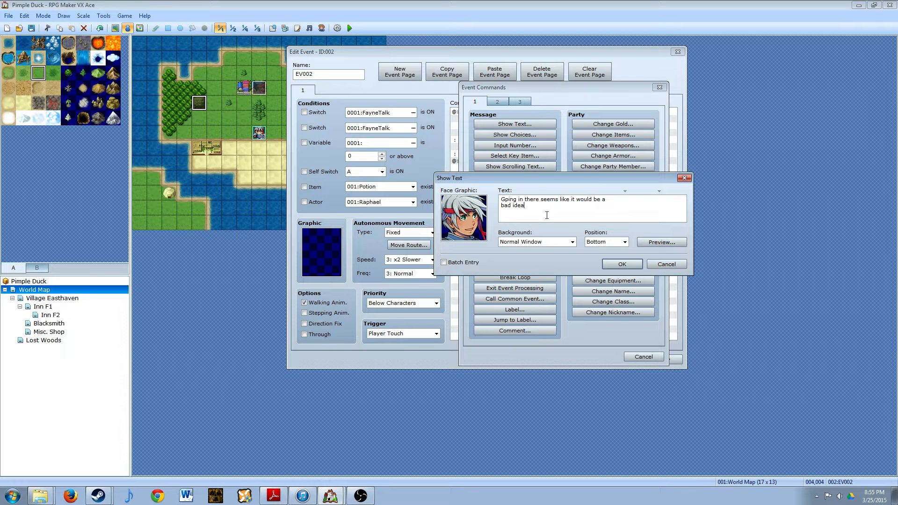
text(. It seems way too dangerous!)
click(504, 199)
key(Delete)
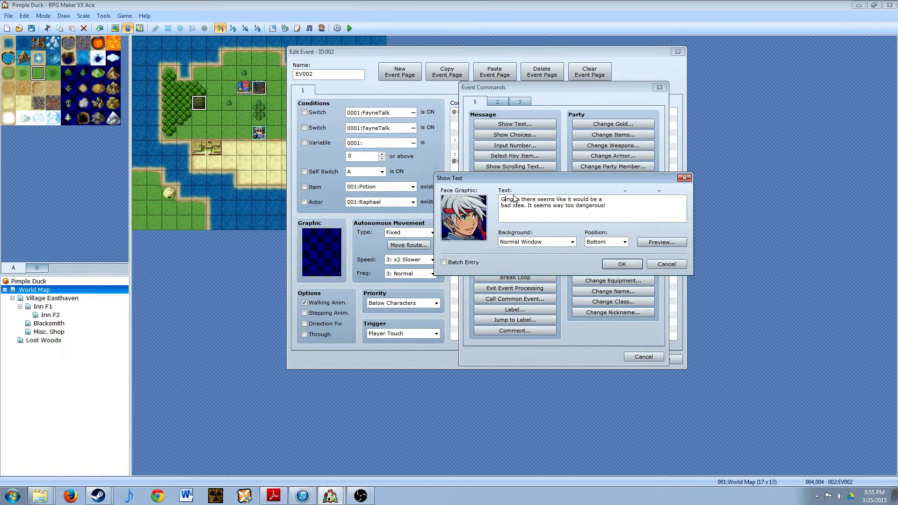
text(o)
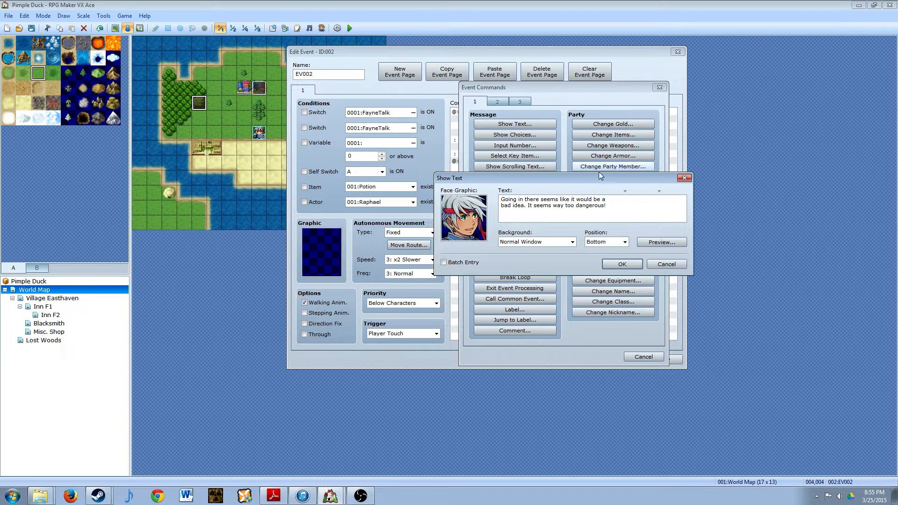
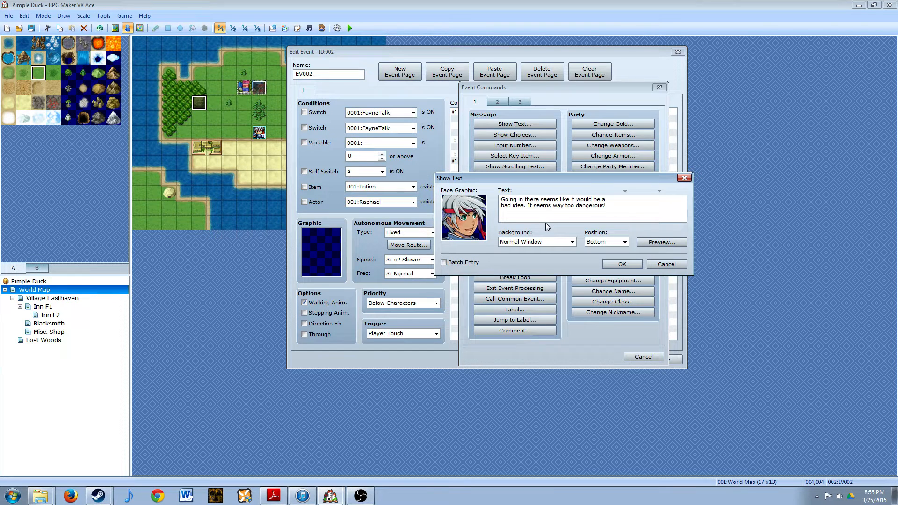
- Insert the pause code \| after "bad idea." in the message and save the Lost Woods entrance event
text(\|)
click(622, 265)
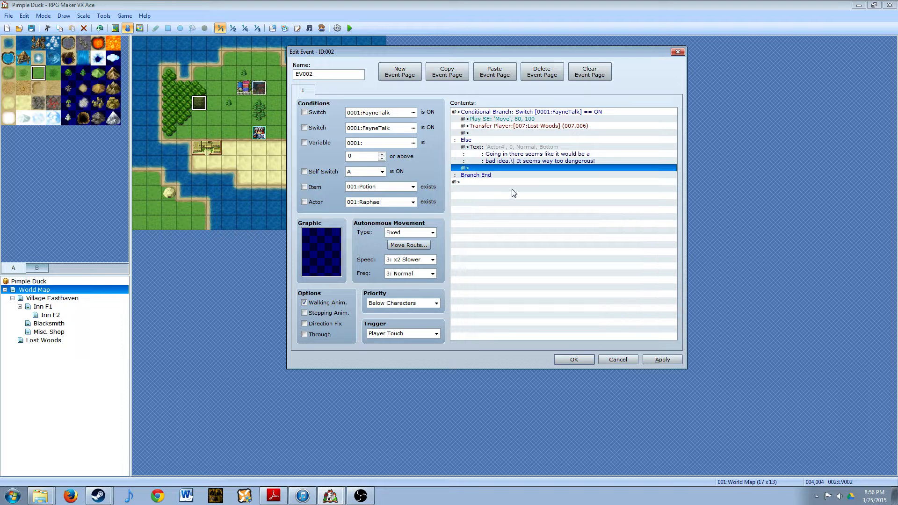
click(662, 360)
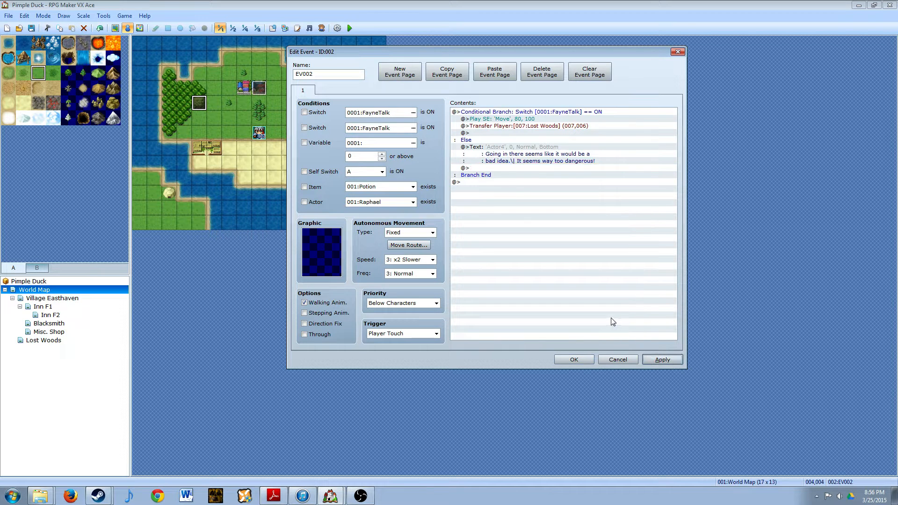
click(573, 359)
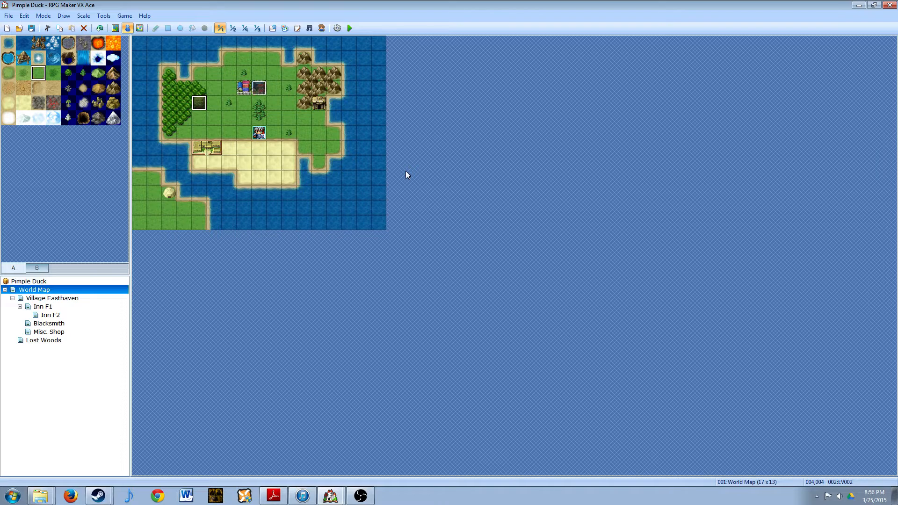
- Playtest the game by walking the party onto the forest entrance and dismissing its message, and close the playtest
click(350, 28)
click(421, 266)
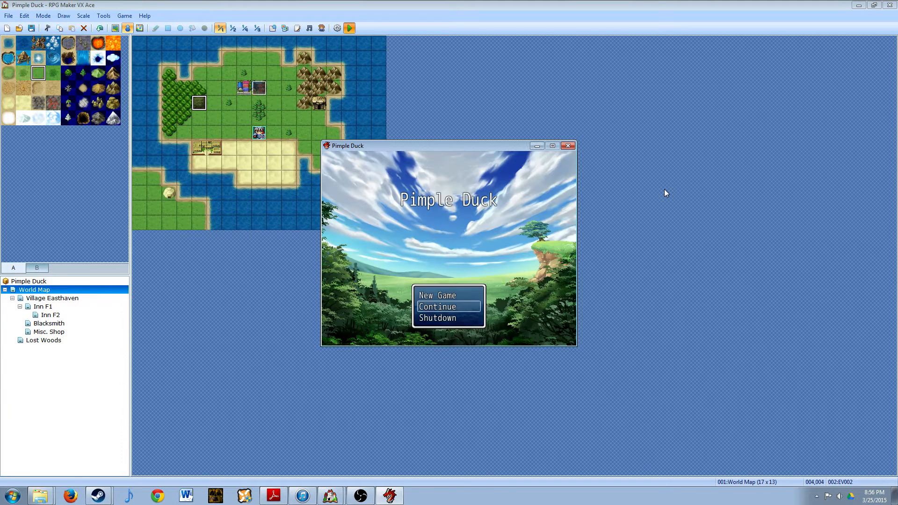
key(Return)
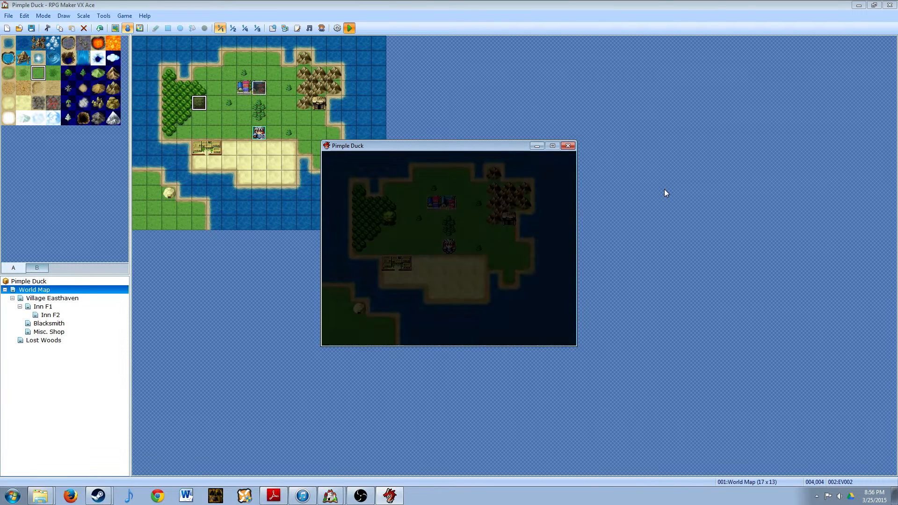
key(Up)
key(Up)
key(Left)
key(Left)
key(Left)
key(Left)
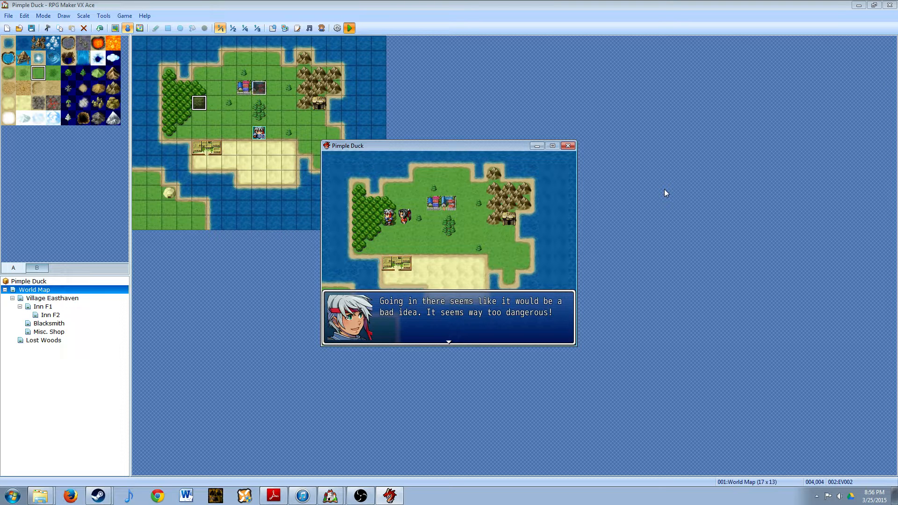
key(Return)
key(Right)
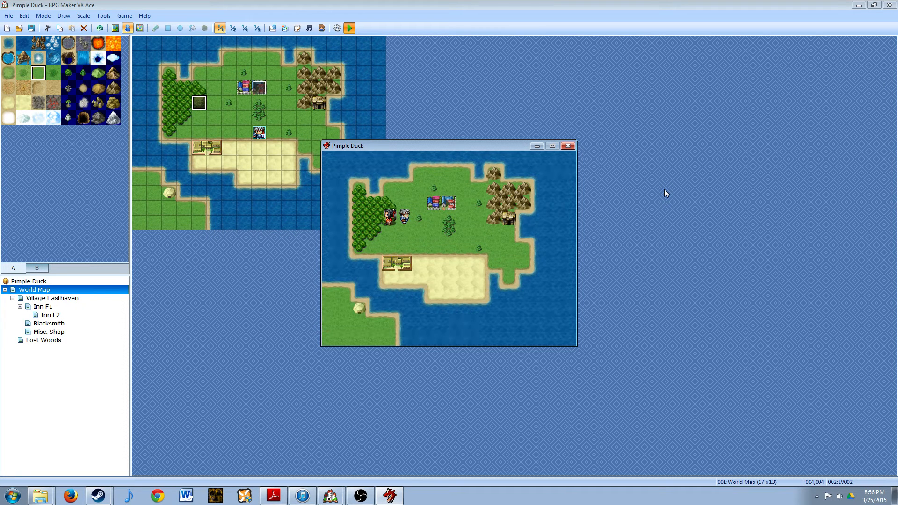
click(568, 146)
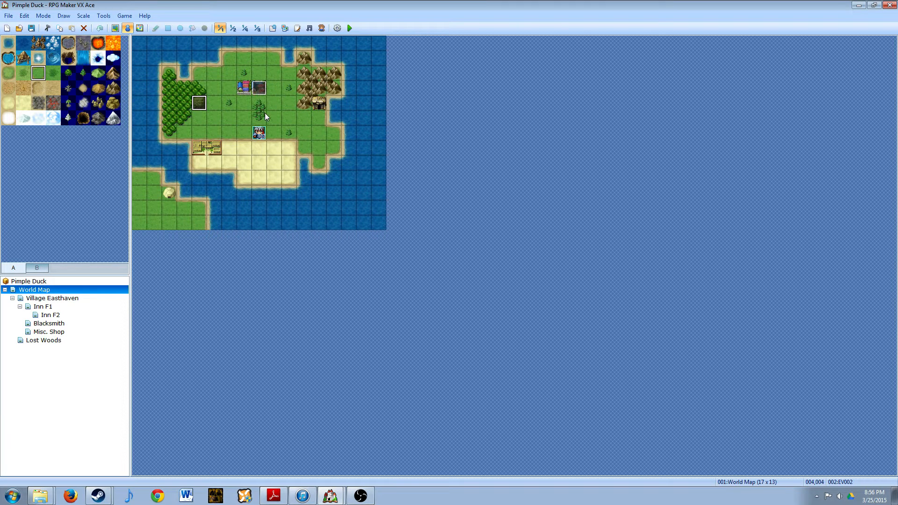
- In the Village Easthaven map's event EV013, add a conditional branch for switch FayneTalk ON with an Else case
click(46, 298)
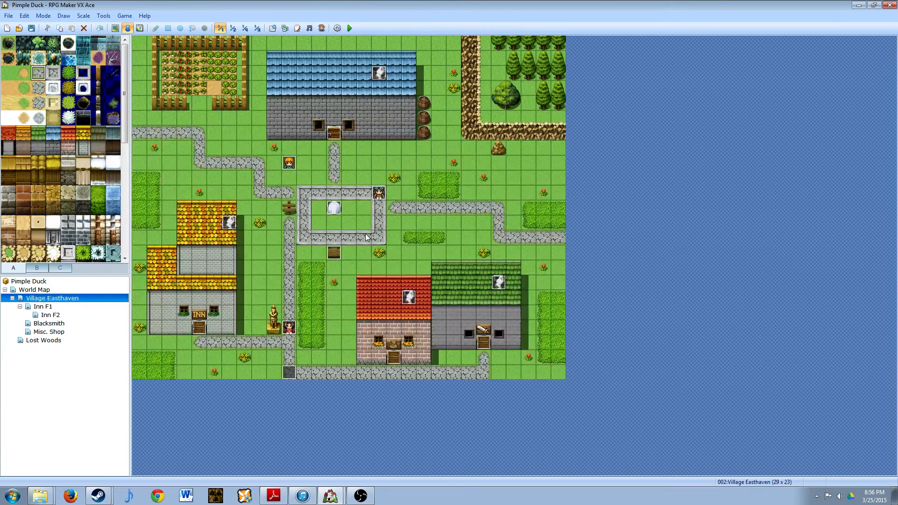
double_click(379, 193)
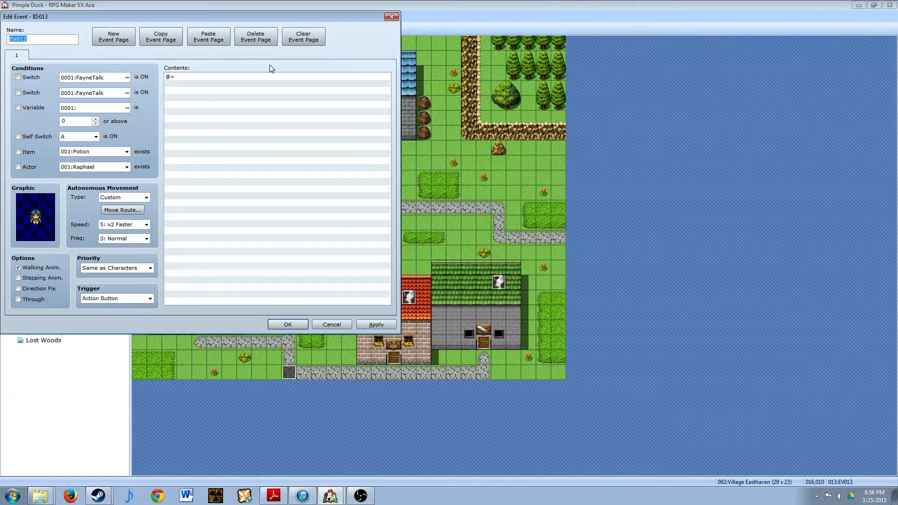
drag(273, 17, 648, 111)
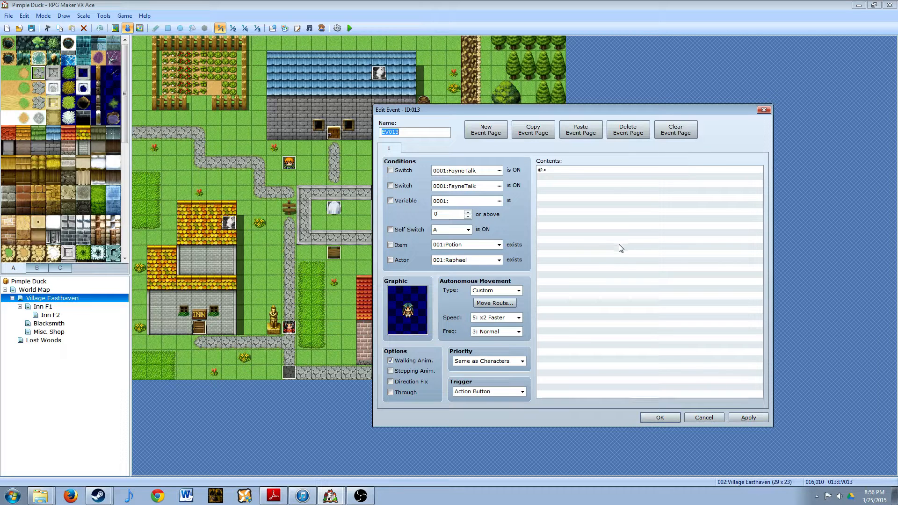
double_click(565, 172)
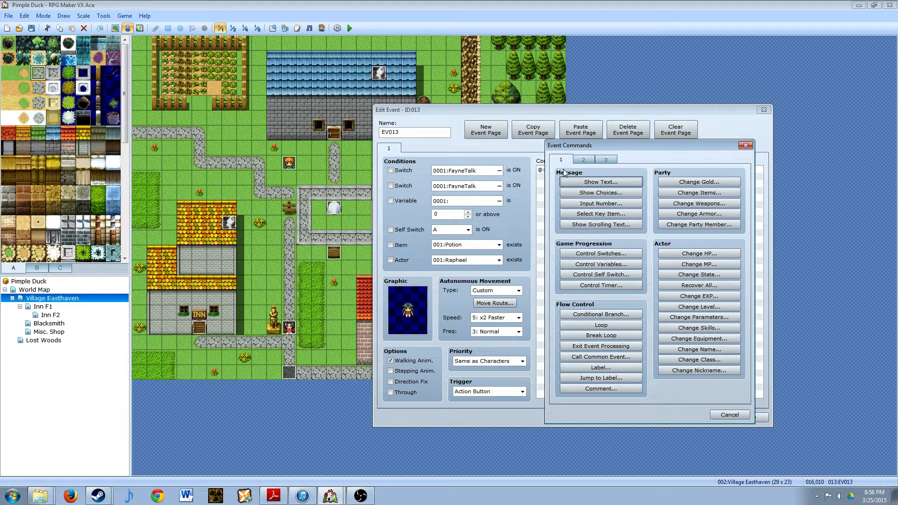
click(611, 315)
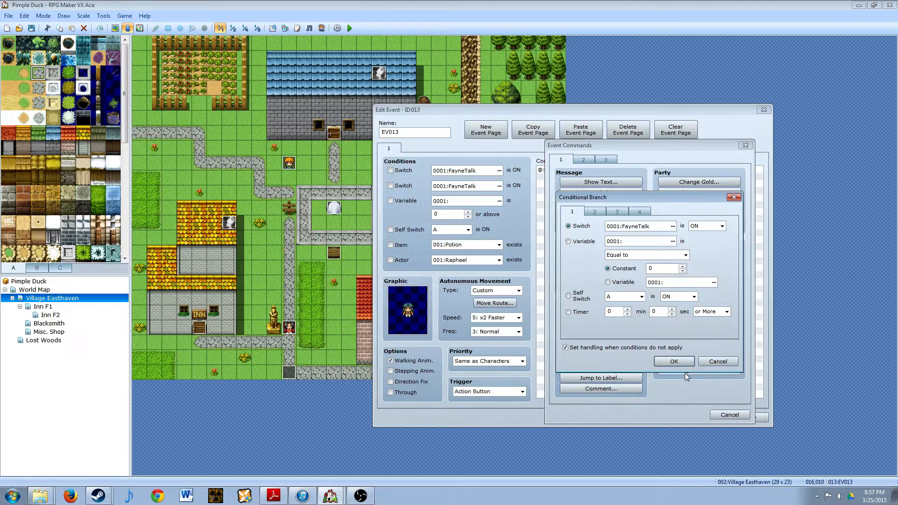
click(675, 361)
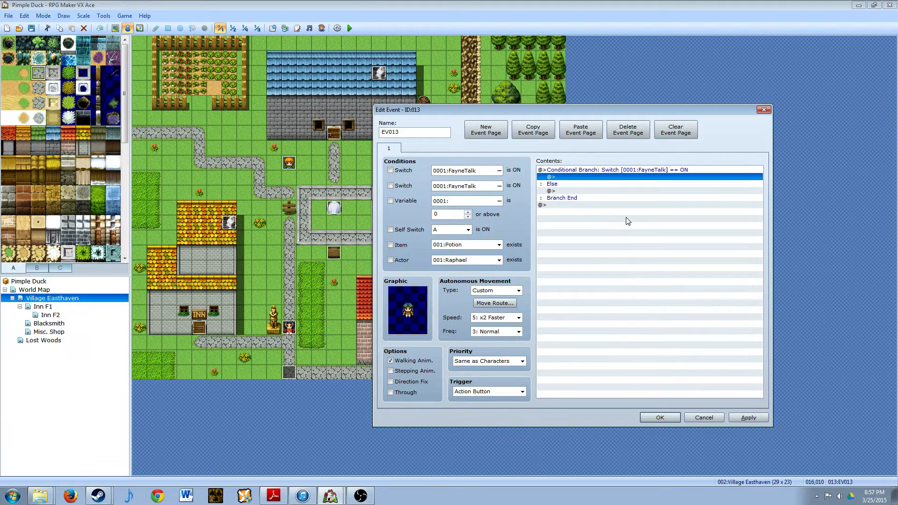
- Start a Show Text command in the FayneTalk ON case using the first teal-haired face from the People3 set
double_click(577, 182)
click(597, 183)
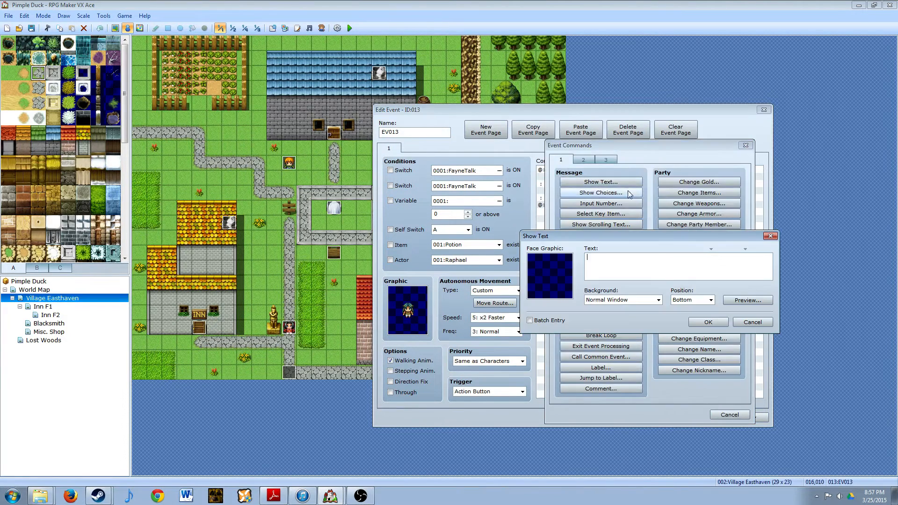
double_click(553, 294)
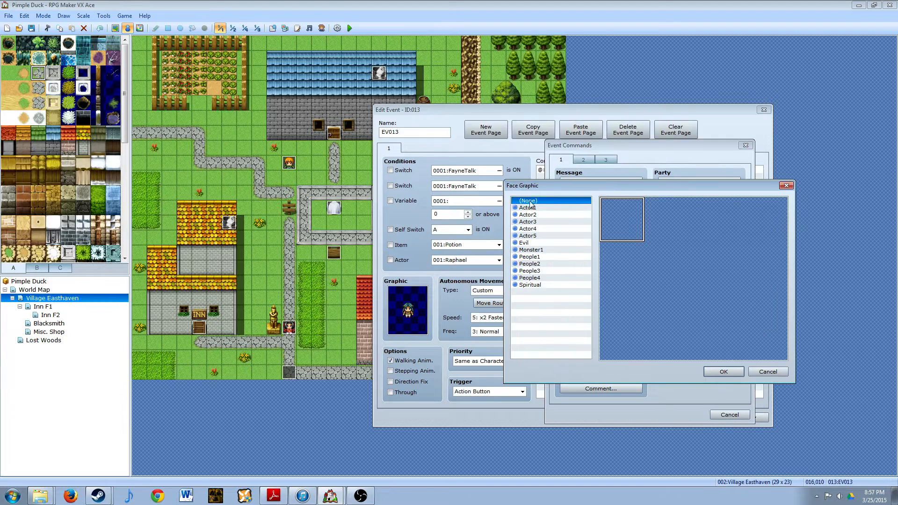
click(530, 229)
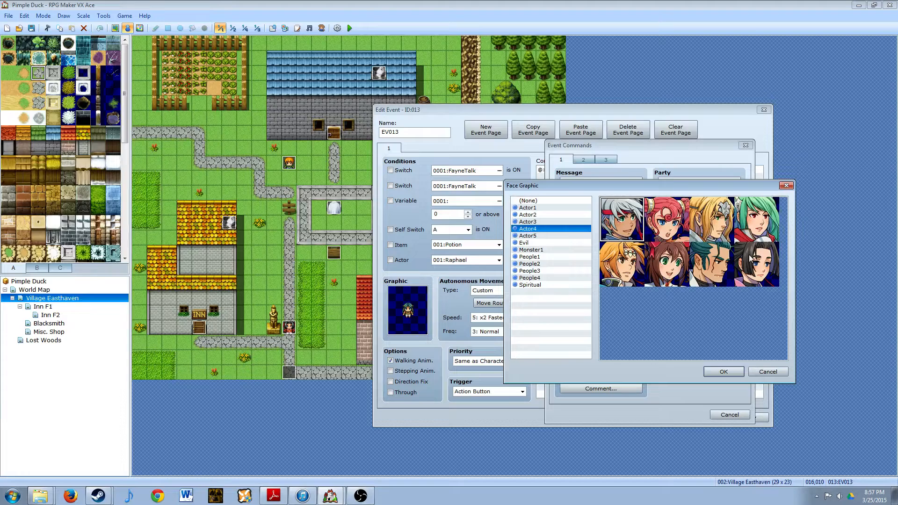
click(524, 271)
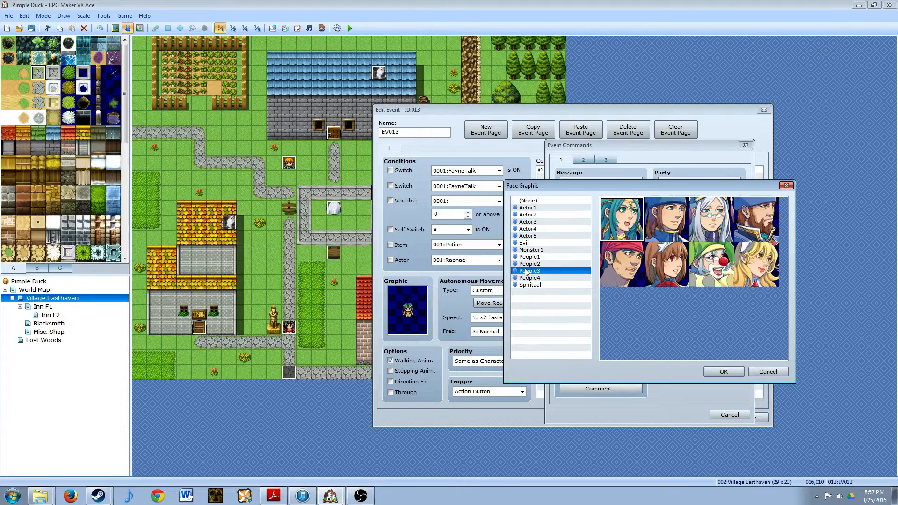
double_click(621, 217)
click(614, 260)
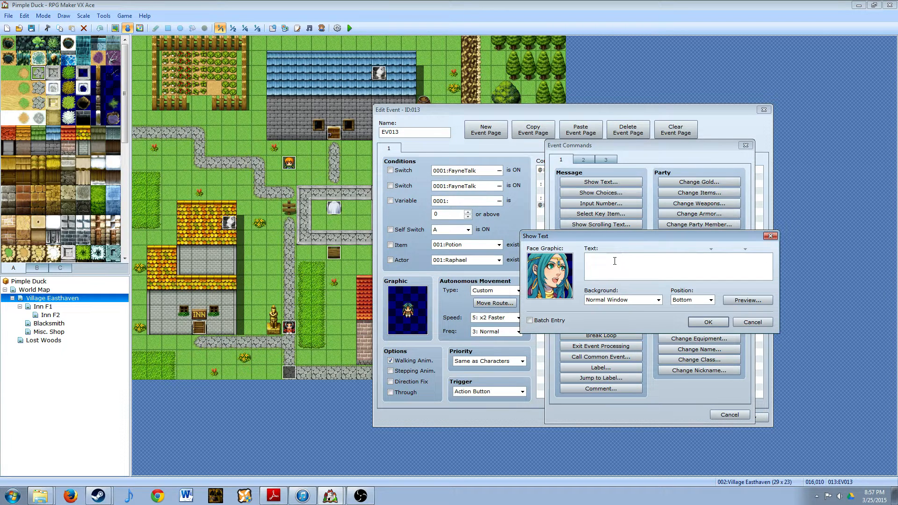
- Enter the message "Have you found the ring of \c[14]Udrai\c[0] yet?", preview it and add it to the event
text(Have you found the ring of Udrai yet?)
click(662, 257)
text(\c[)
text(4]Udrai\c[0])
click(754, 298)
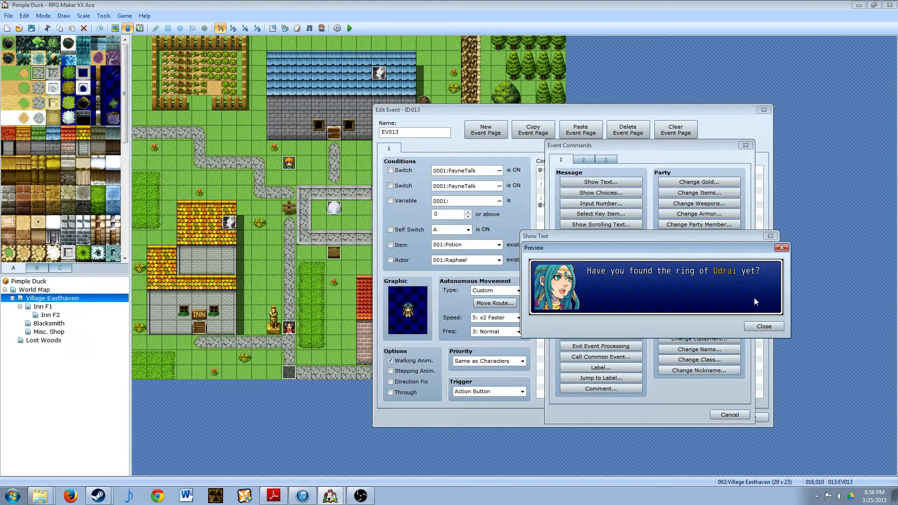
click(762, 326)
click(702, 323)
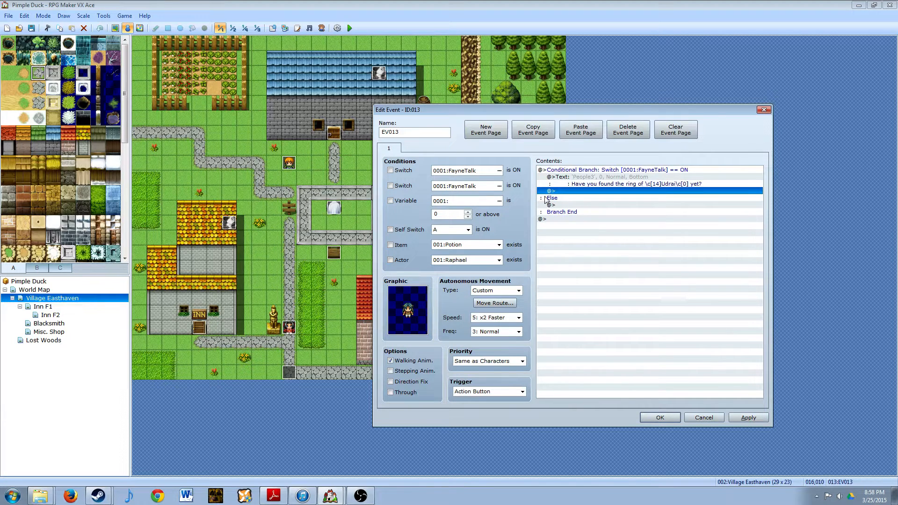
- Start a Show Text command in the Else case using the first teal-haired face from the People3 set
click(591, 206)
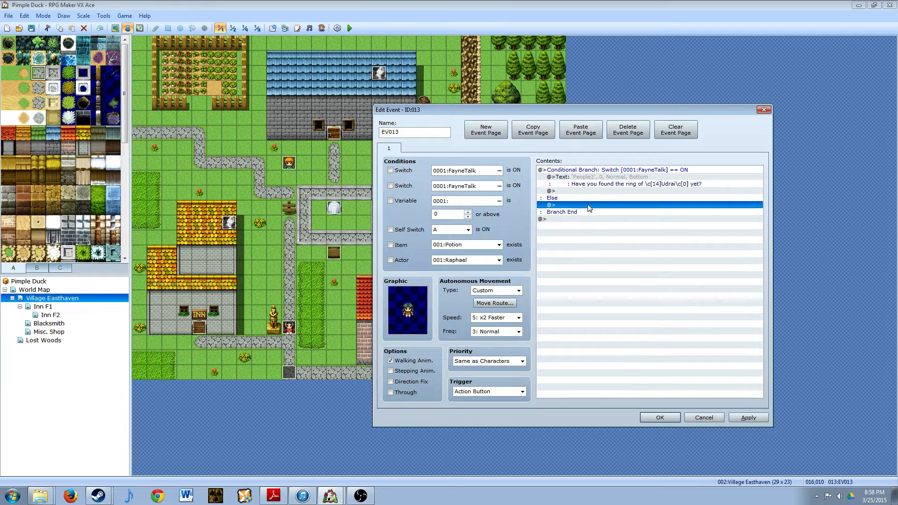
double_click(578, 208)
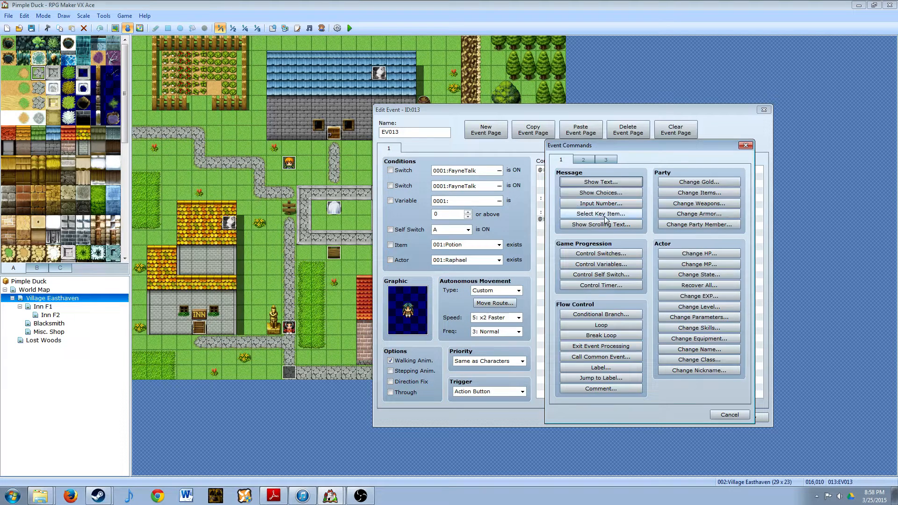
click(594, 183)
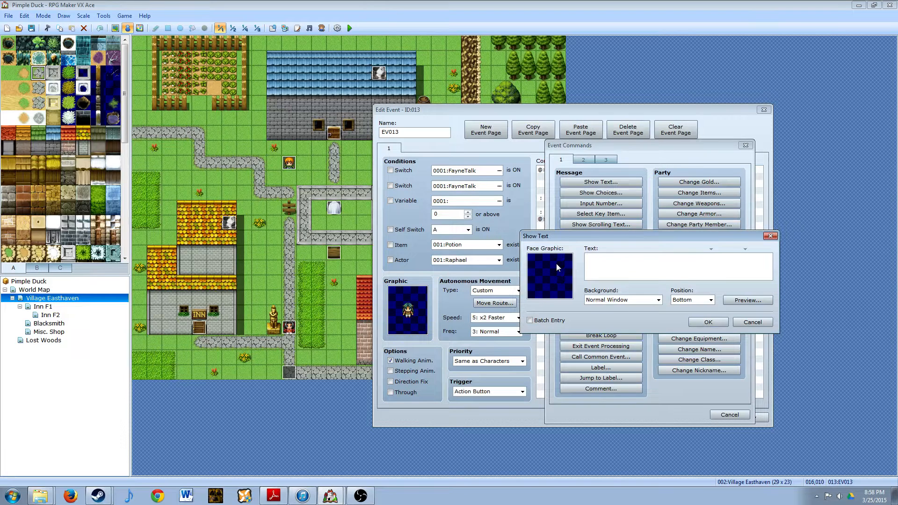
double_click(557, 263)
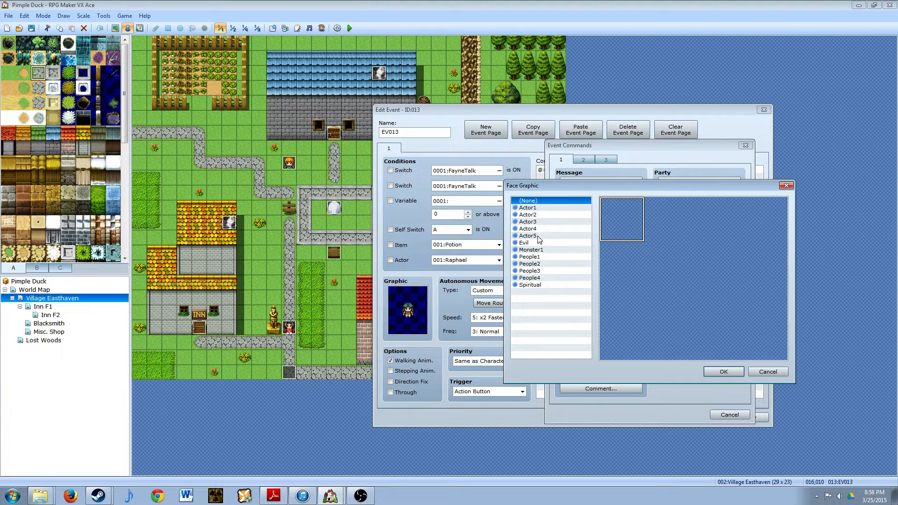
click(535, 271)
double_click(628, 223)
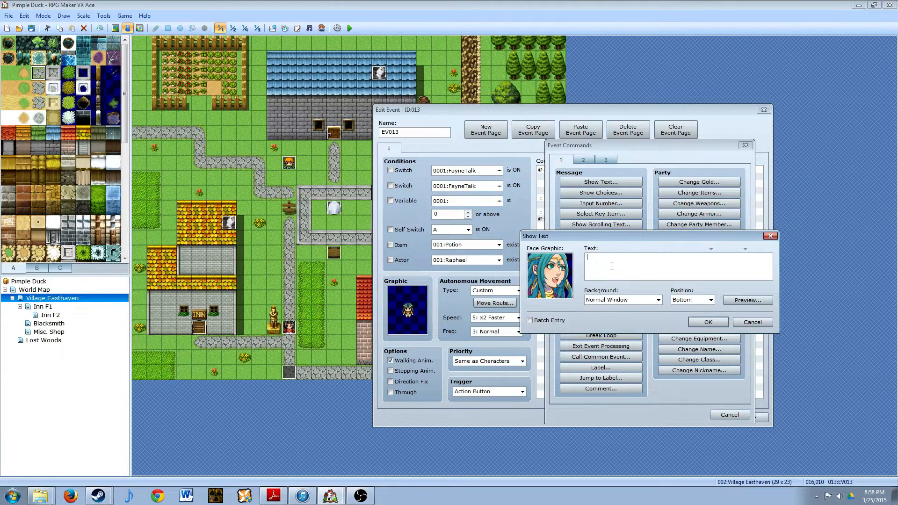
- Enter "Hey there. You're not from \c[3]Easthaven\c[0], are you?" with "are you?" on the second line, preview it and add it
text(Hey there)
key(BackSpace)
text(. You're not from \c[3]Easthaven\c[0], are yoo)
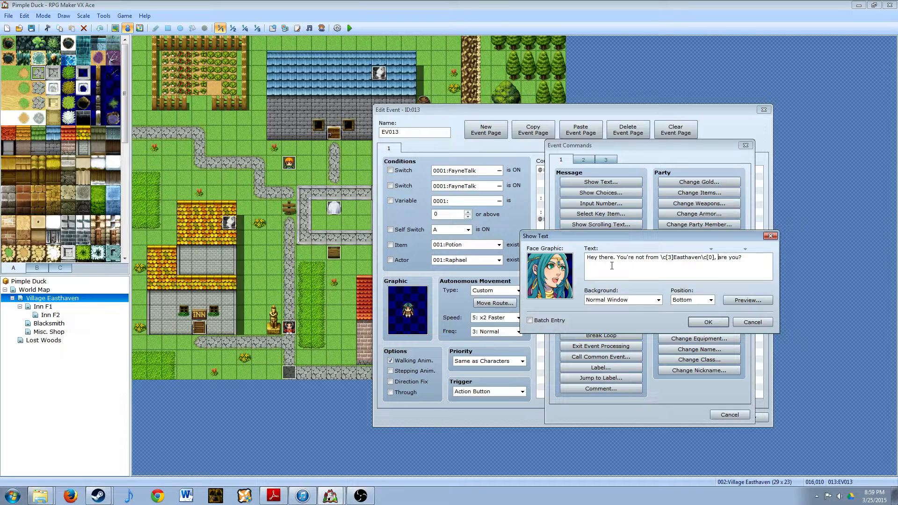
key(Return)
click(744, 300)
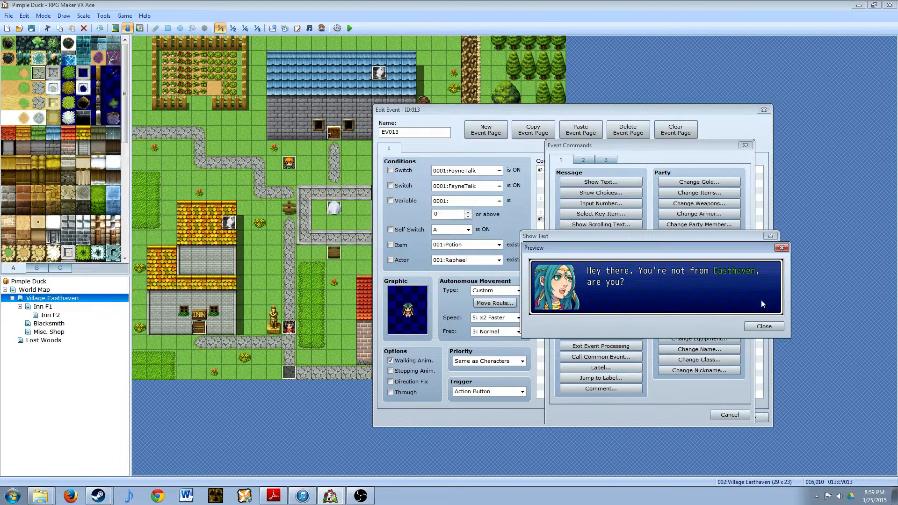
click(776, 326)
click(707, 322)
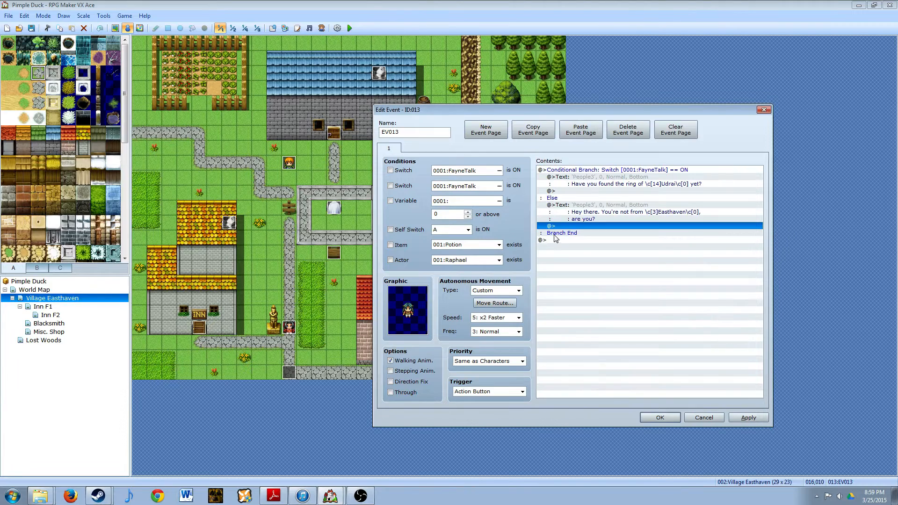
- Start another Show Text command below the Easthaven message using the first white-haired face from the Actor4 set
double_click(582, 226)
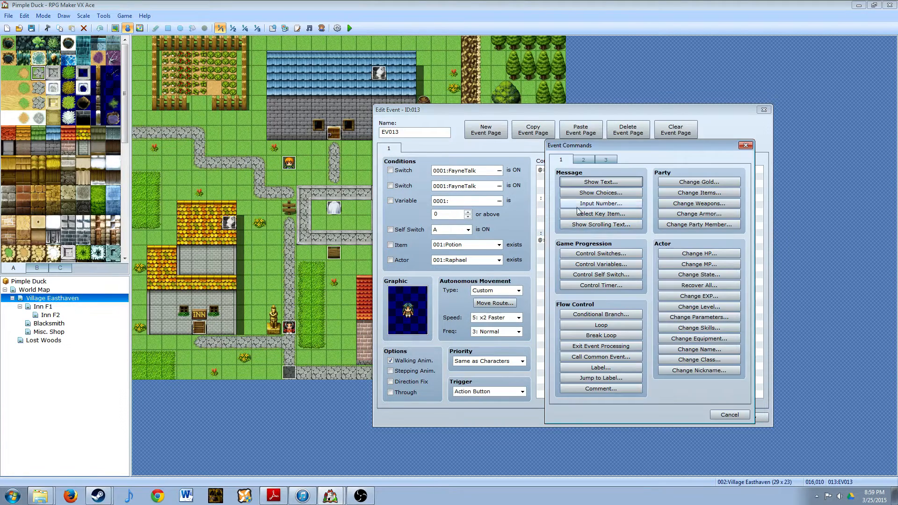
click(588, 185)
double_click(559, 265)
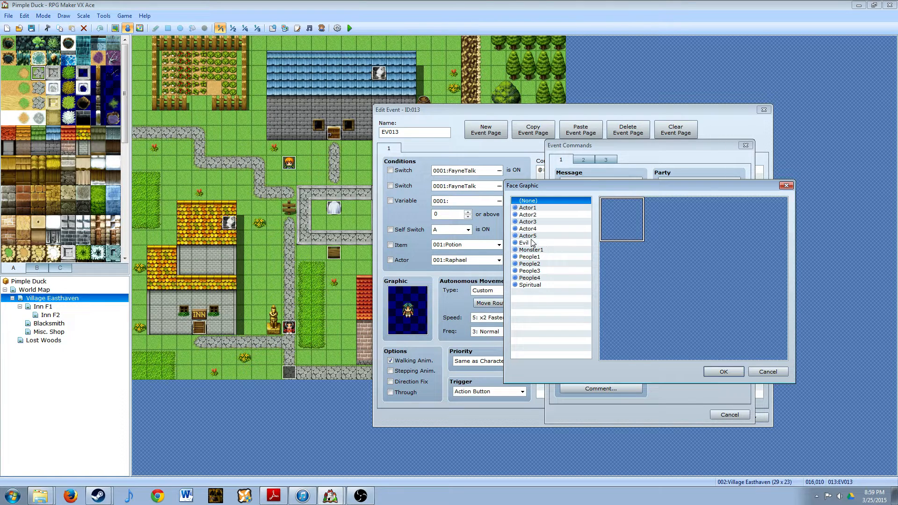
click(544, 229)
double_click(626, 222)
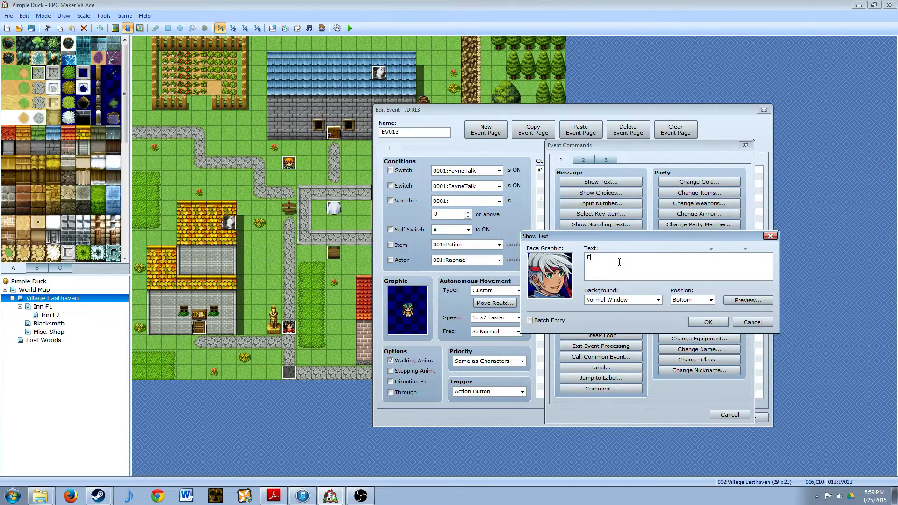
- Enter "We're from the mainland. We've heard that \c[1]Aria\c[0] could use some help?" on two lines, preview it and add it
key(BackSpace)
text(We're)
text( from the mainland)
text(. We)
text('ve heard)
text( tha)
text(\c[1]Aria\)
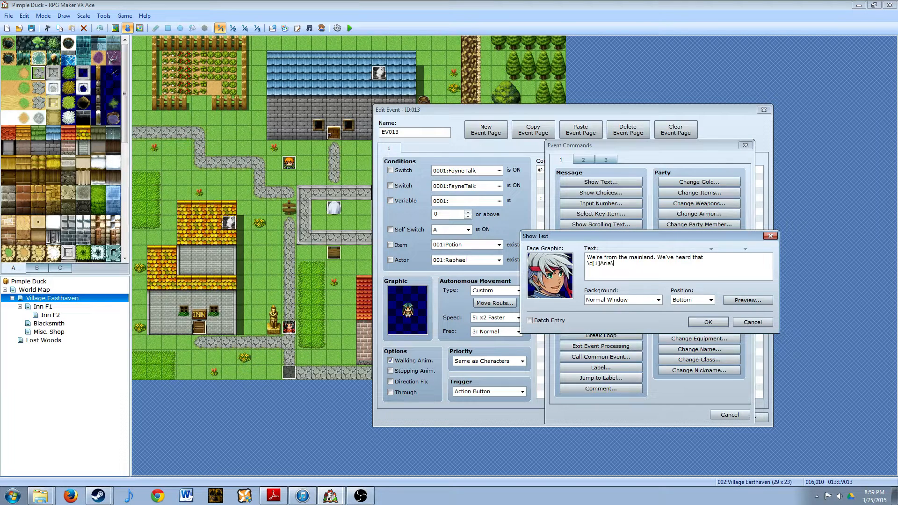
text(c[0] could use some help?)
click(749, 300)
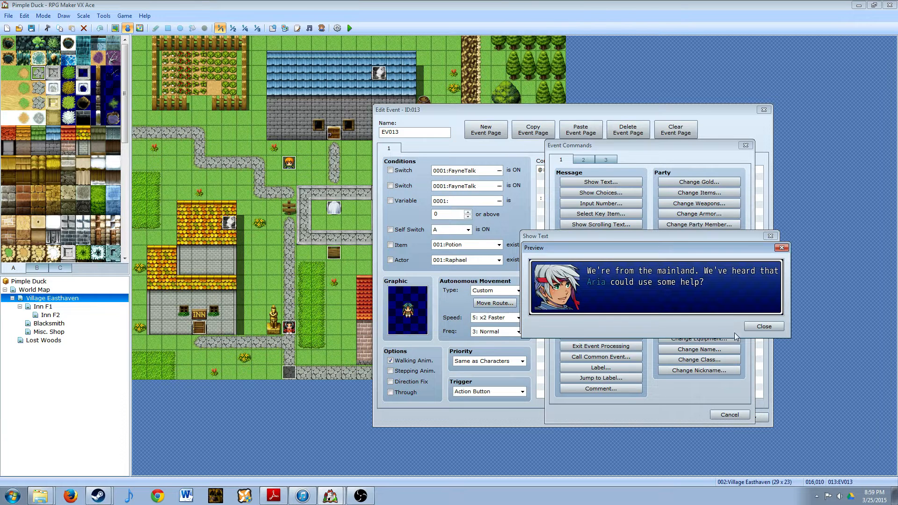
click(748, 327)
click(708, 322)
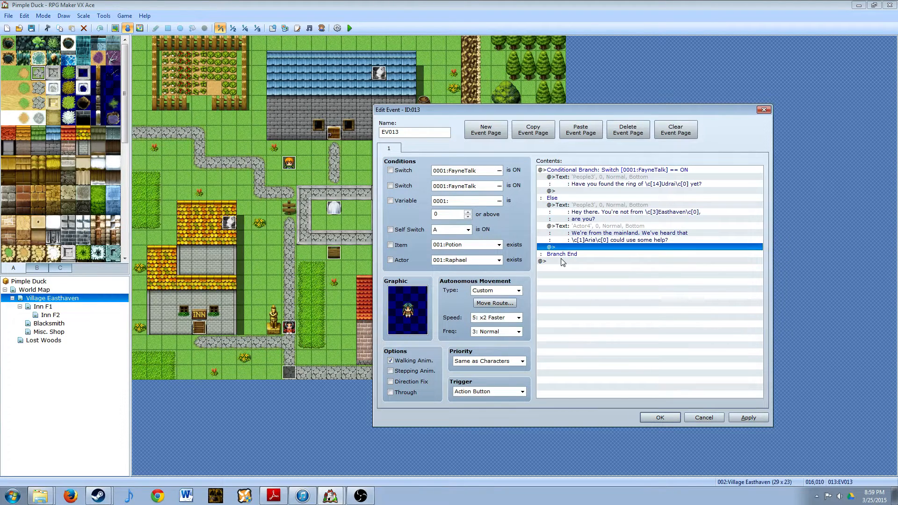
- Start a Show Text command after the Aria message using the first teal-haired face from the People3 set
double_click(583, 247)
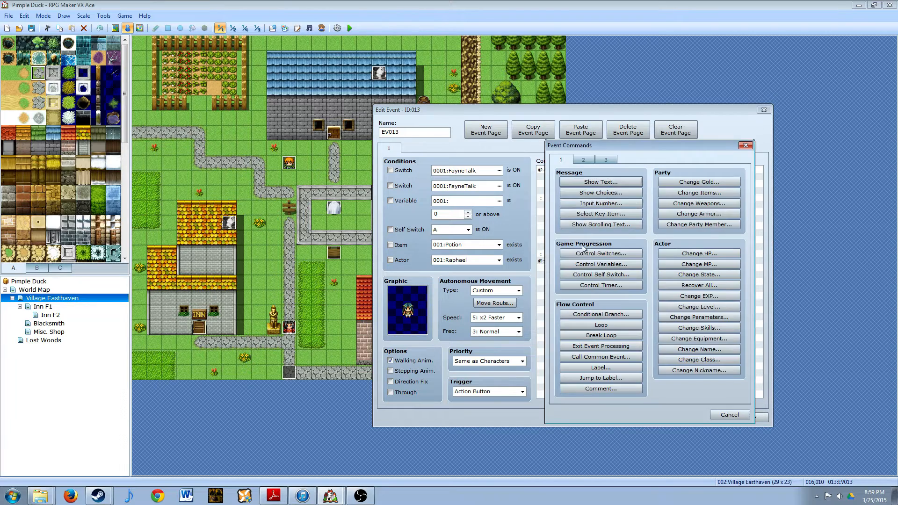
click(605, 185)
double_click(538, 283)
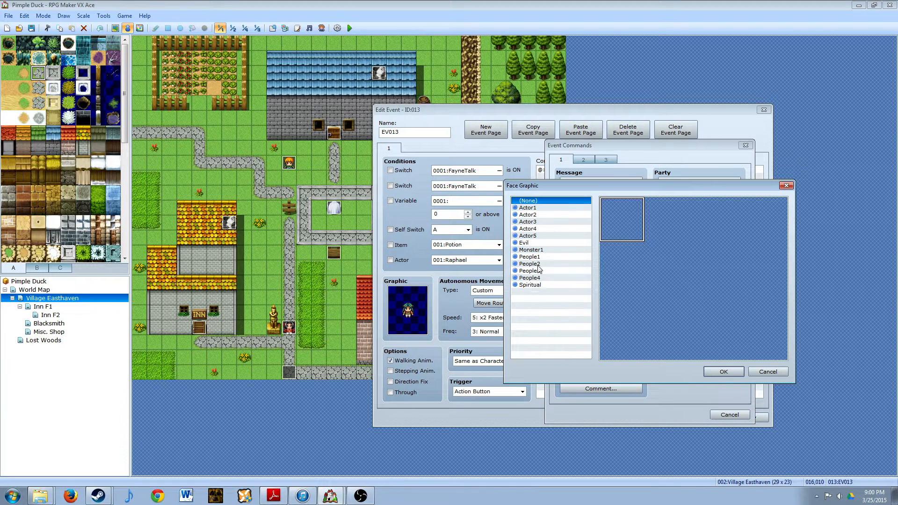
click(537, 270)
double_click(626, 225)
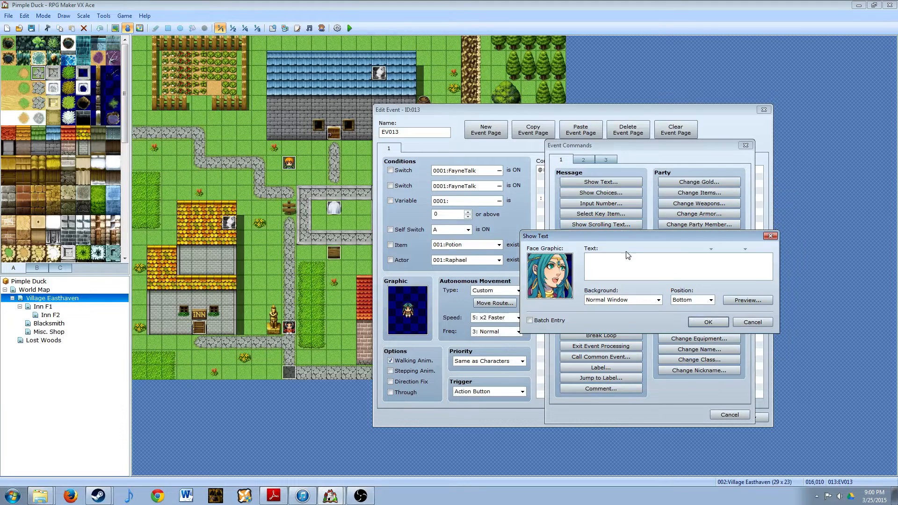
- Enter "Yes. Our village is under constant threat from" as the first line of the message
click(622, 270)
text(Yes. Our village is under constand threat from)
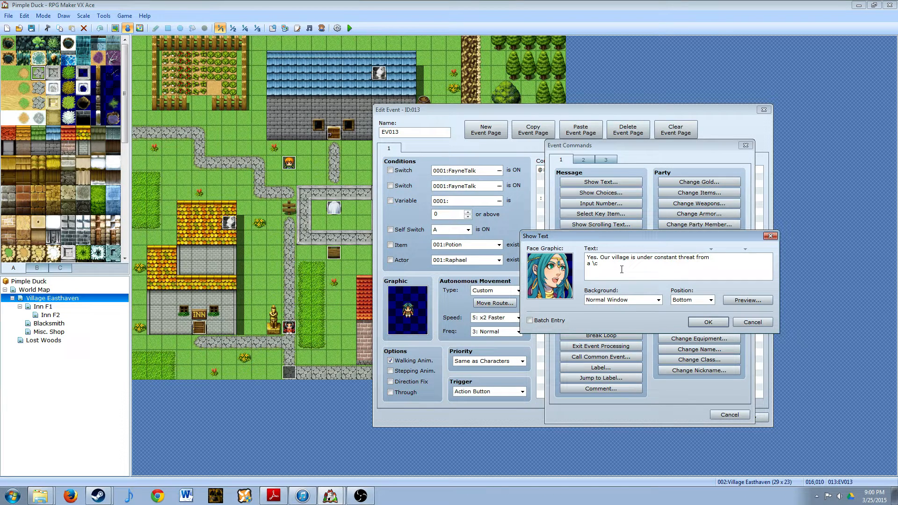
- Complete the message with "a \c[10]demon\c[0], who lurks in a nearby" and "stronghold." on two further lines
text(10]demon\c[0] wh)
key(BackSpace)
key(BackSpace)
text(, who lurks in a nearby stronghold)
- Preview the demon message, move "from" down to the start of the second line, preview it again and add it
click(745, 301)
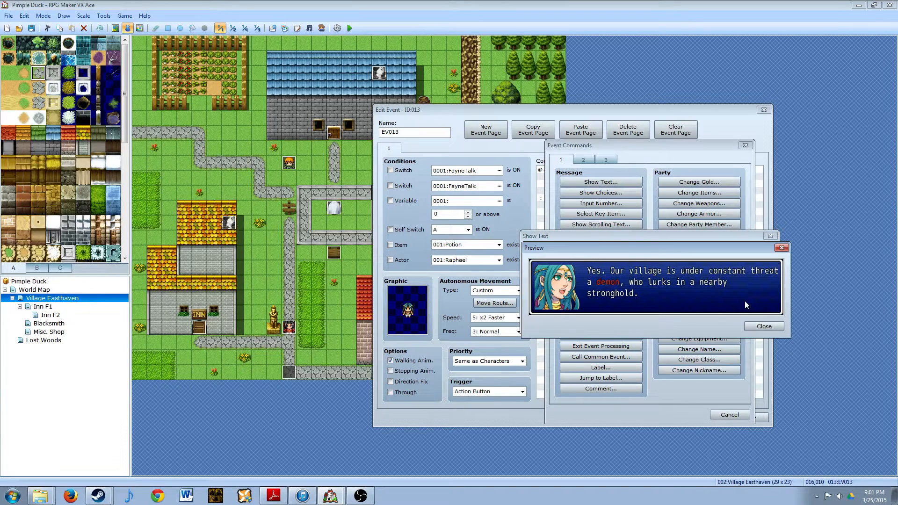
click(758, 325)
click(701, 256)
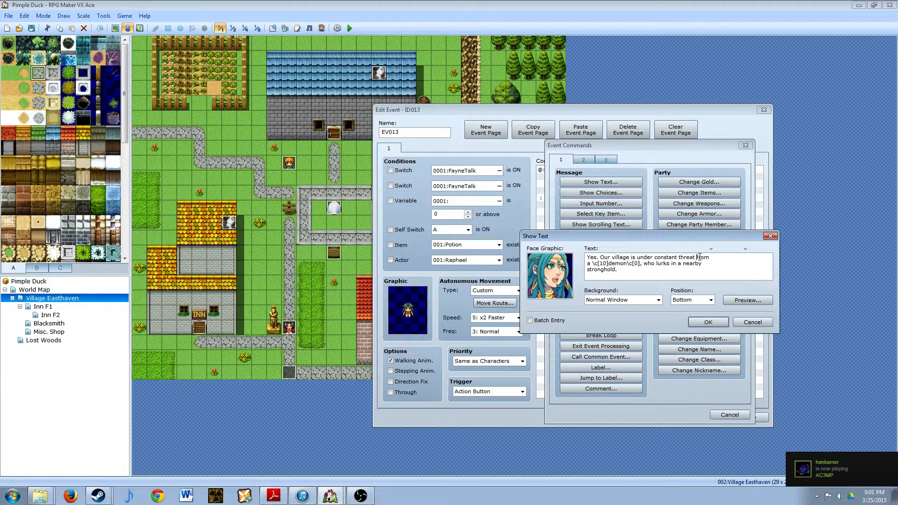
key(Return)
key(BackSpace)
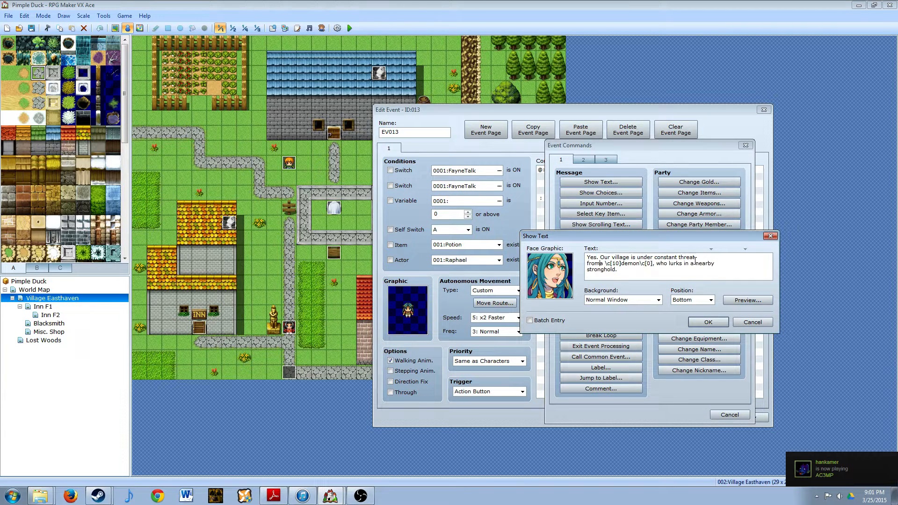
click(743, 302)
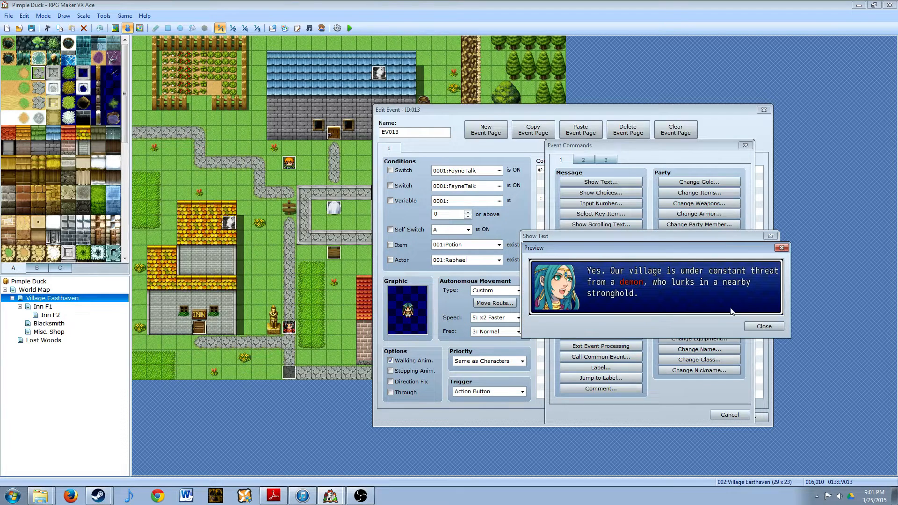
click(754, 325)
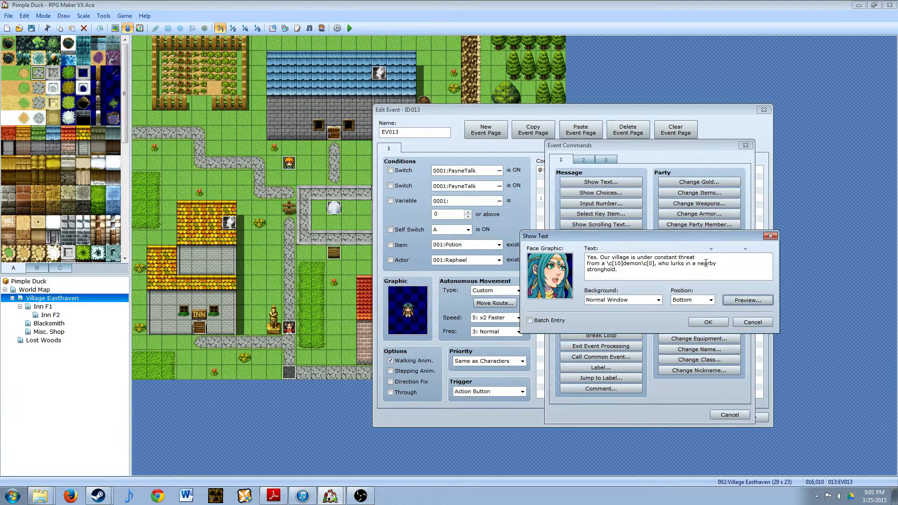
click(707, 323)
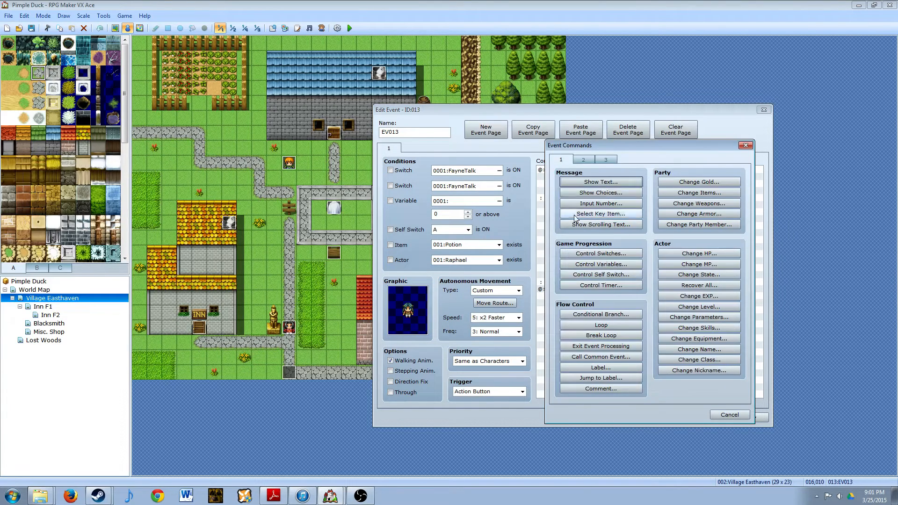
- Start a Show Text command below the village threat message using the last, dark-haired face from the Actor4 set
click(574, 181)
double_click(543, 289)
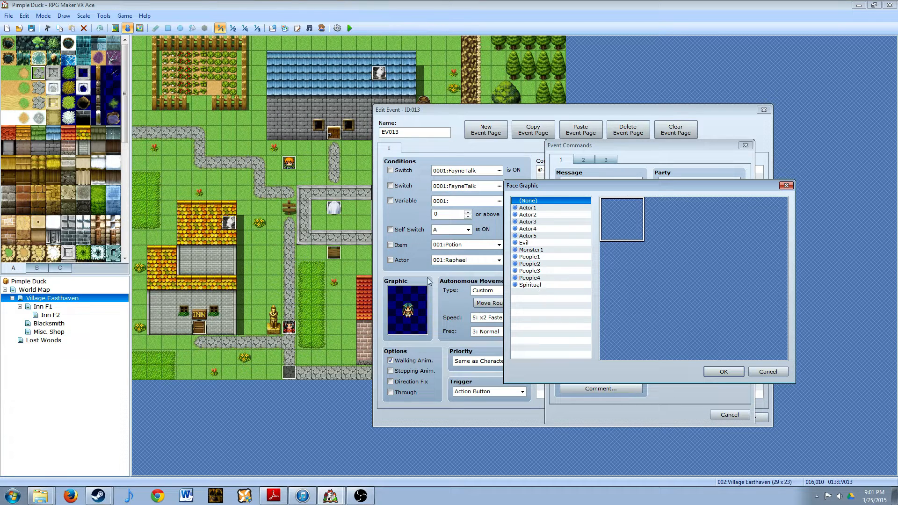
click(531, 230)
double_click(635, 260)
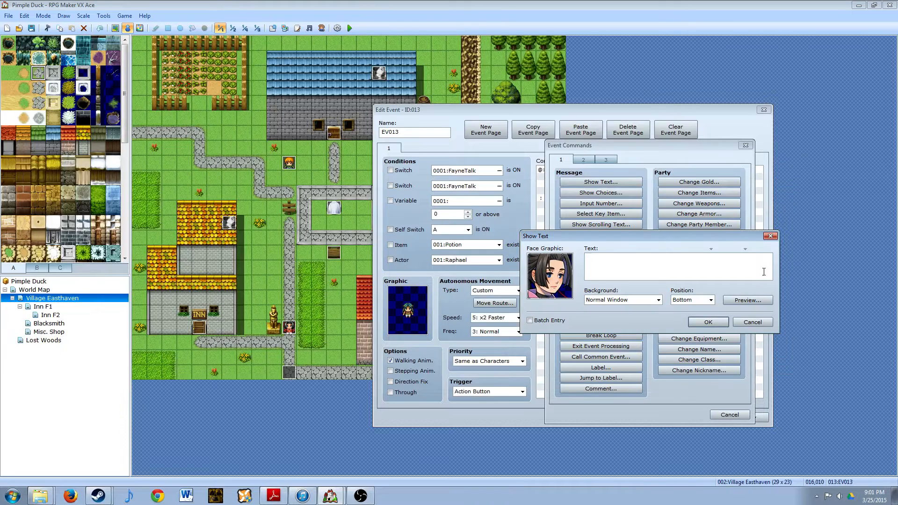
- Enter "A \c[10]demon\c[0]" as the start of the dark-haired character's reply
click(636, 260)
text(A deam)
text(on)
key(BackSpace)
key(BackSpace)
key(BackSpace)
key(BackSpace)
text(mon)
text(\c[)
text(10)
text(])
key(BackSpace)
text(]demon\c[0])
- Continue the reply with "\.We never knew about this..." on the same line and preview it
text(We never )
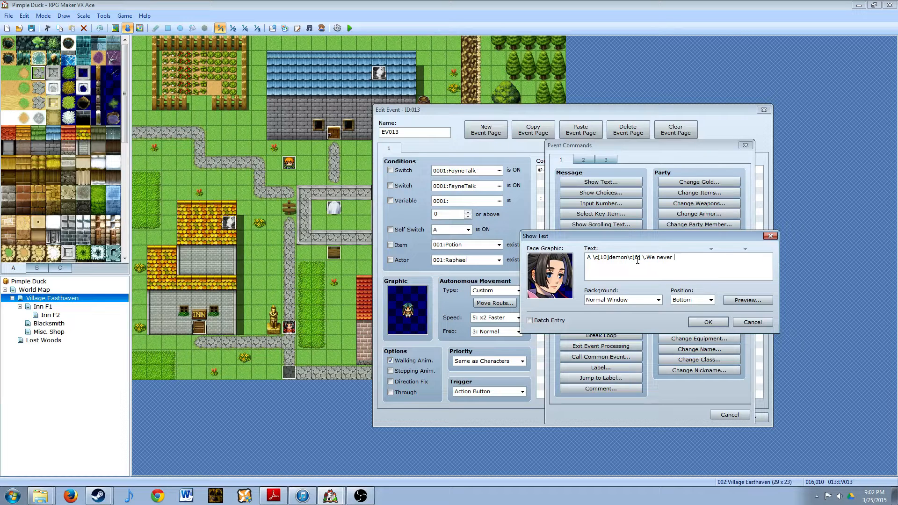
text(kn)
key(BackSpace)
text(knew about this...)
click(747, 301)
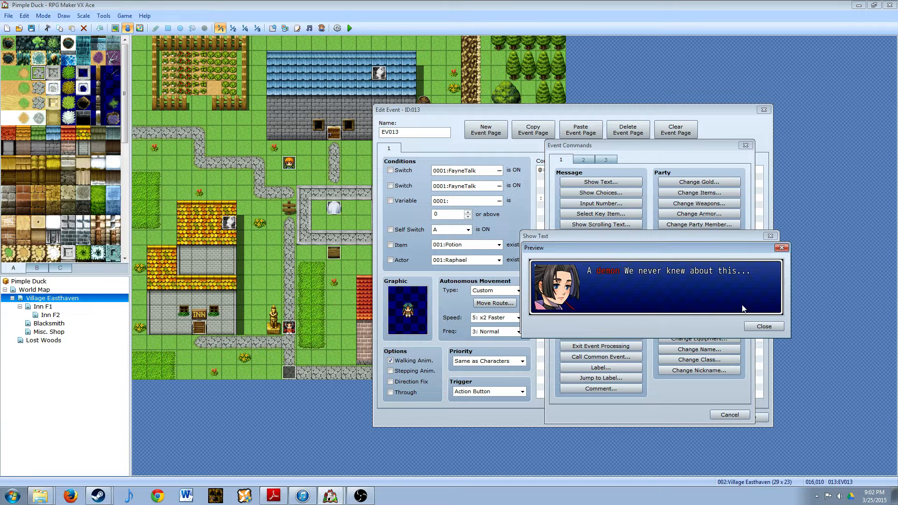
click(764, 326)
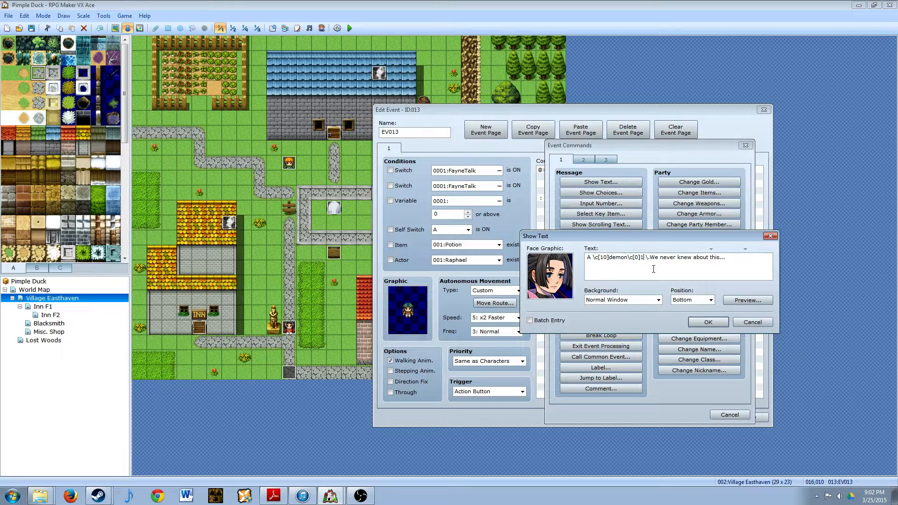
- Insert "?!" directly after the colored word demon, preview the reply and add it to the event
text(!)
text(?)
click(747, 300)
click(757, 329)
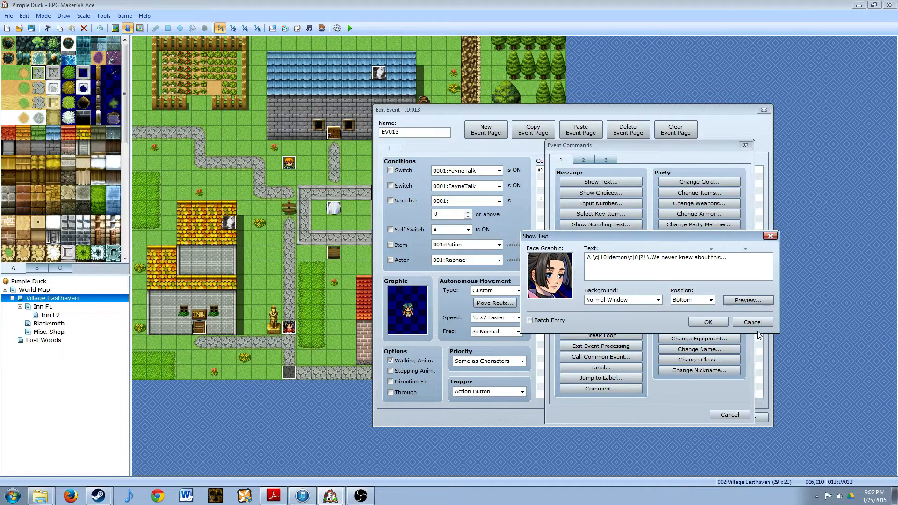
click(706, 324)
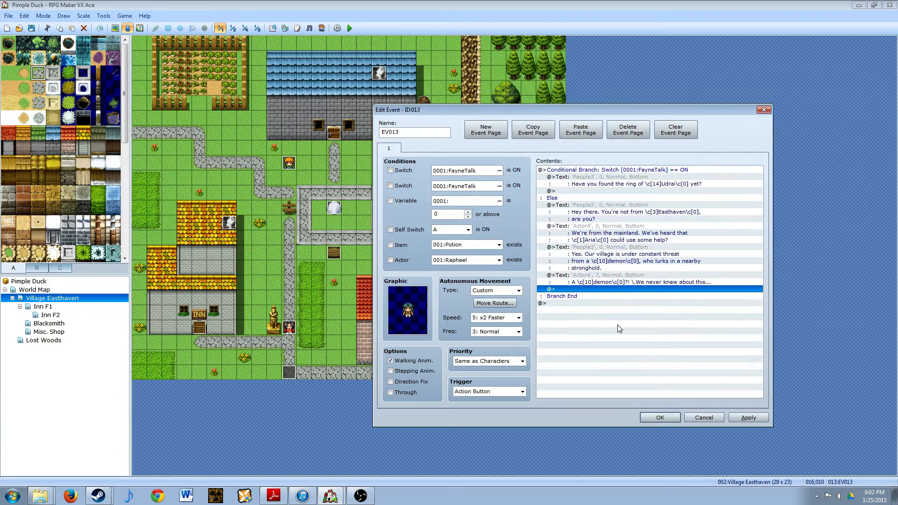
- Start a Show Text command below the "We never knew about this" reply using the first teal-haired face from the People3 set
double_click(580, 289)
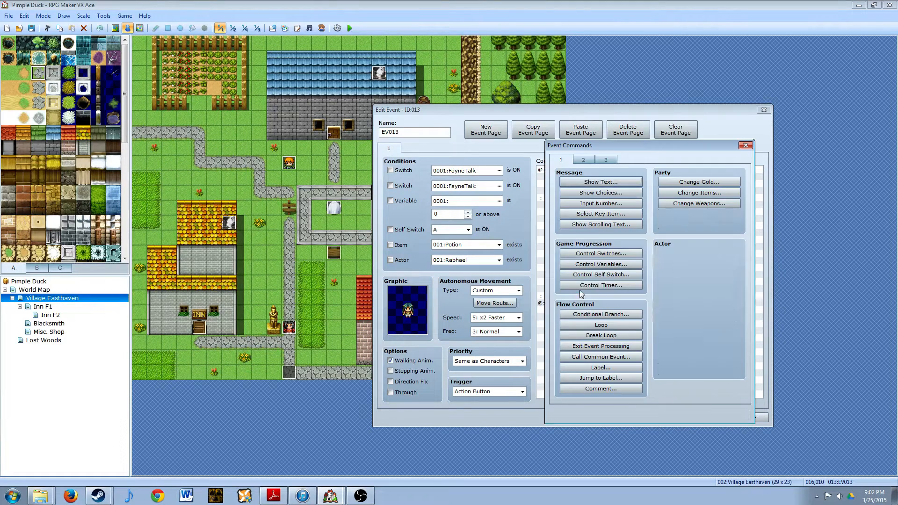
click(567, 181)
double_click(529, 318)
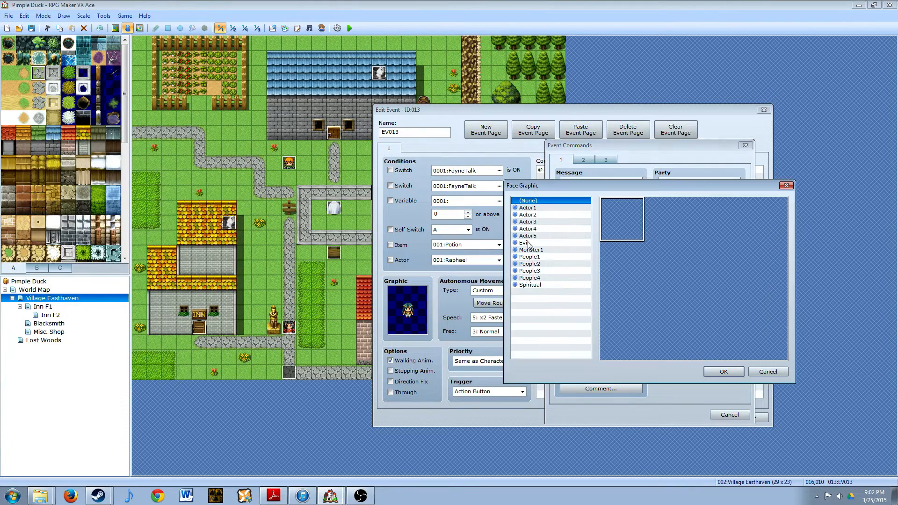
click(530, 229)
click(536, 271)
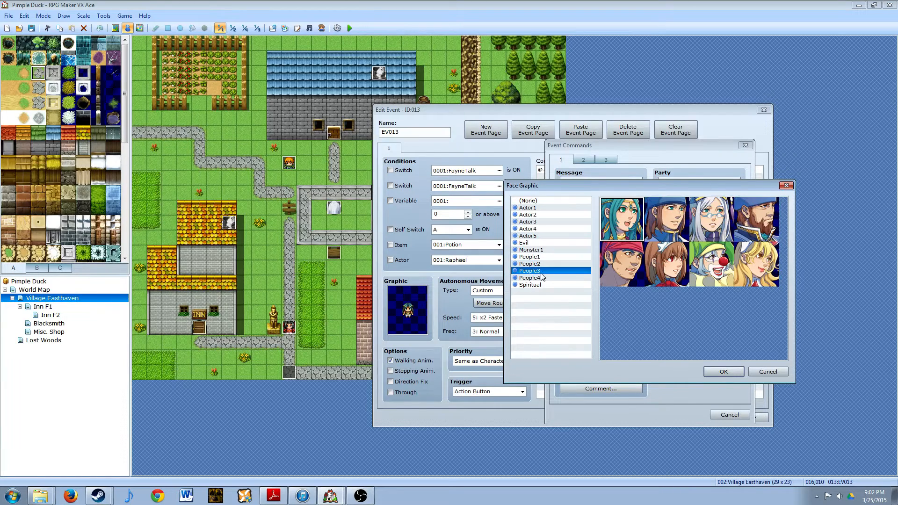
double_click(632, 227)
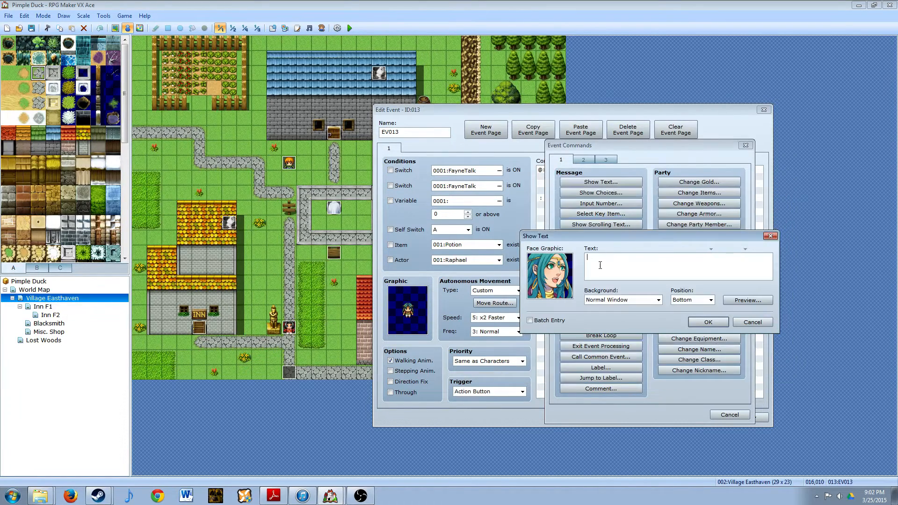
- Enter "I know of a certain thing that would" as the message's first line and begin a second line
text(I know of a certain thing that owul)
key(BackSpace)
key(BackSpace)
key(BackSpace)
text(would)
key(Return)
- Enter "help us, however. In the \c[2]Lost Woods\c[0] is an" as the second line and begin a third
text(help us, however. In the \c[2]Lost )
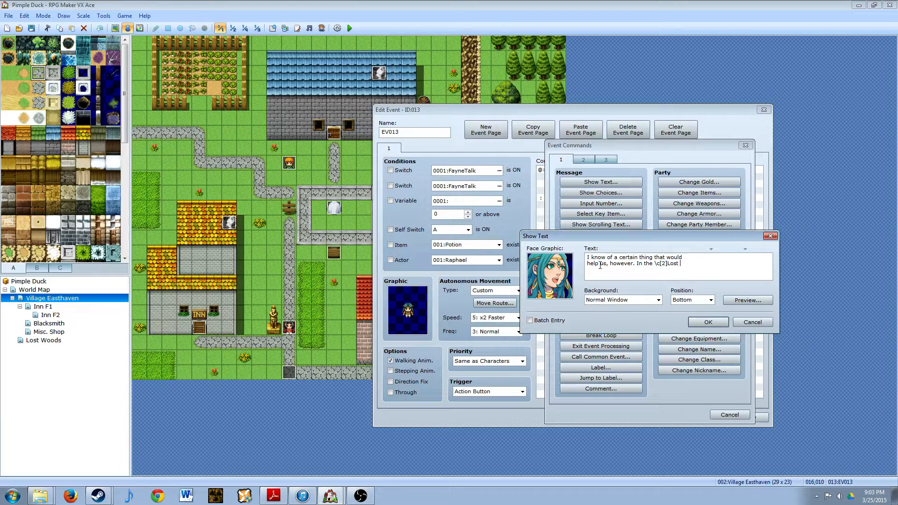
text(Woods\c[0] is)
text(an)
key(Return)
- Enter "artifact used by the great hero \c[14]Udrai\c[0]." as the third line, preview the message and add it
text(artifact used by the great hero \c[)
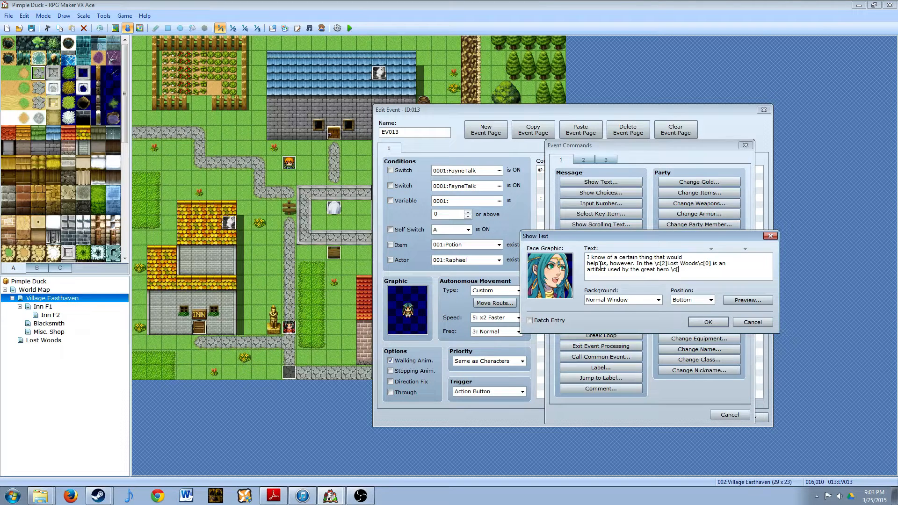
text(14]Udrai\c[0].)
click(760, 300)
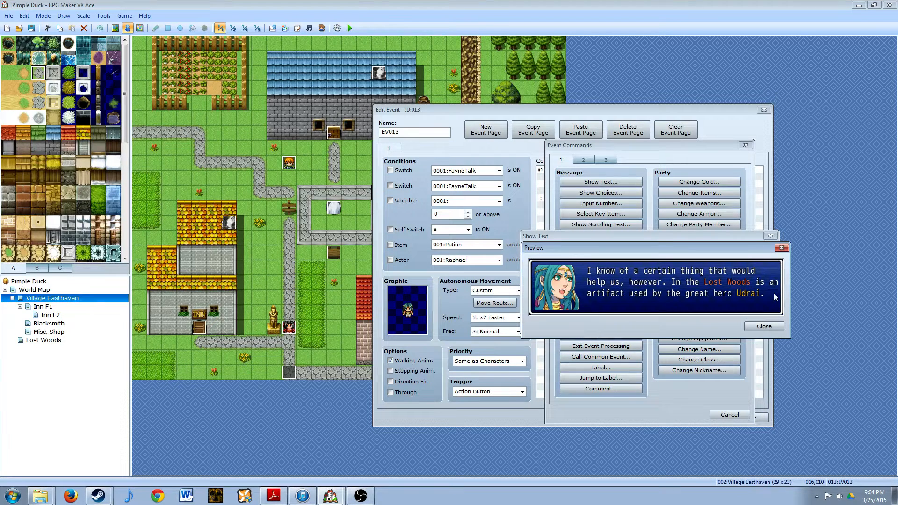
click(767, 324)
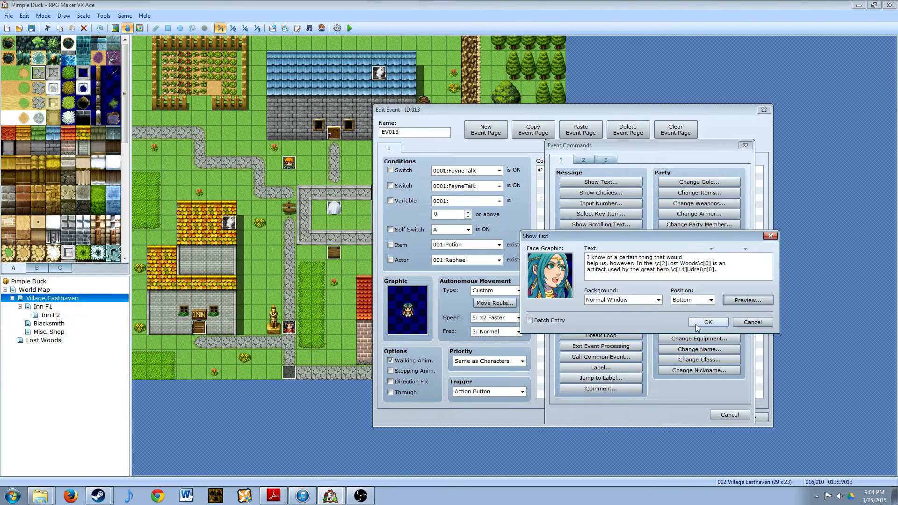
click(695, 325)
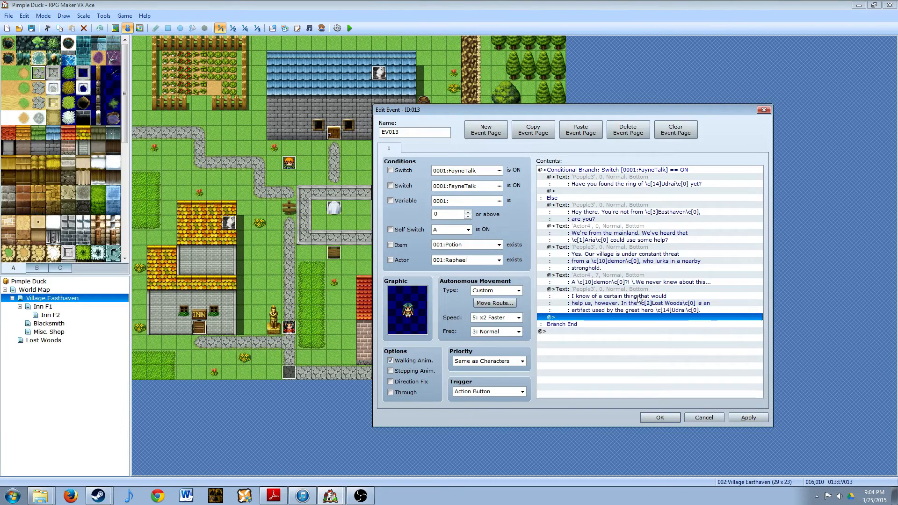
- Start a Show Text command below the Lost Woods message using the first white-haired face from the Actor4 set
double_click(582, 318)
click(601, 182)
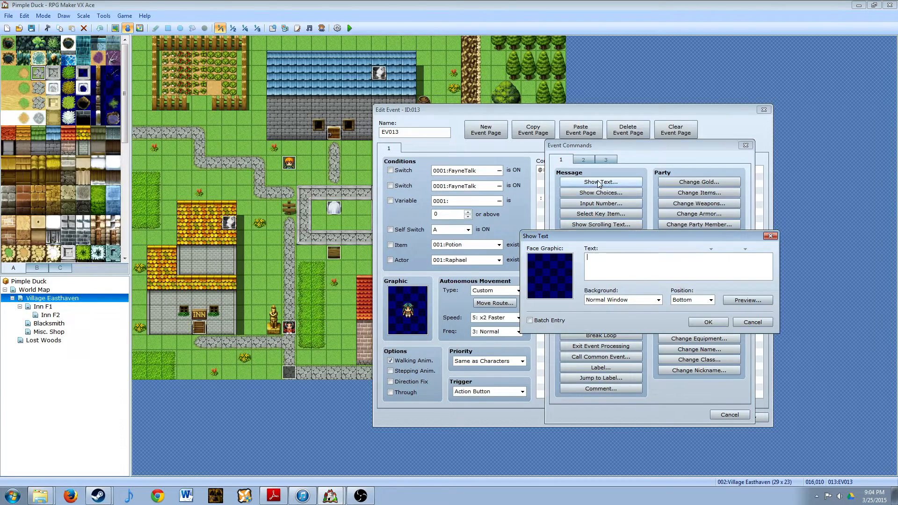
double_click(555, 274)
click(532, 214)
click(648, 232)
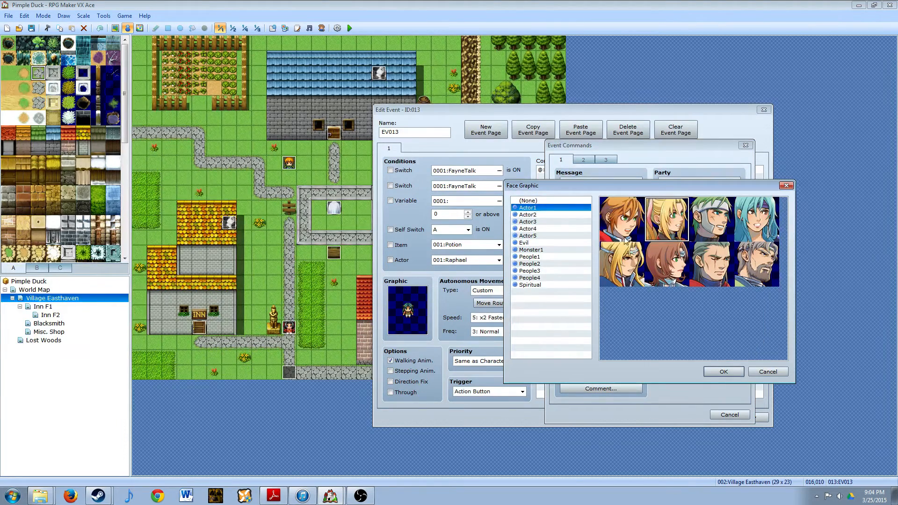
click(538, 229)
double_click(629, 214)
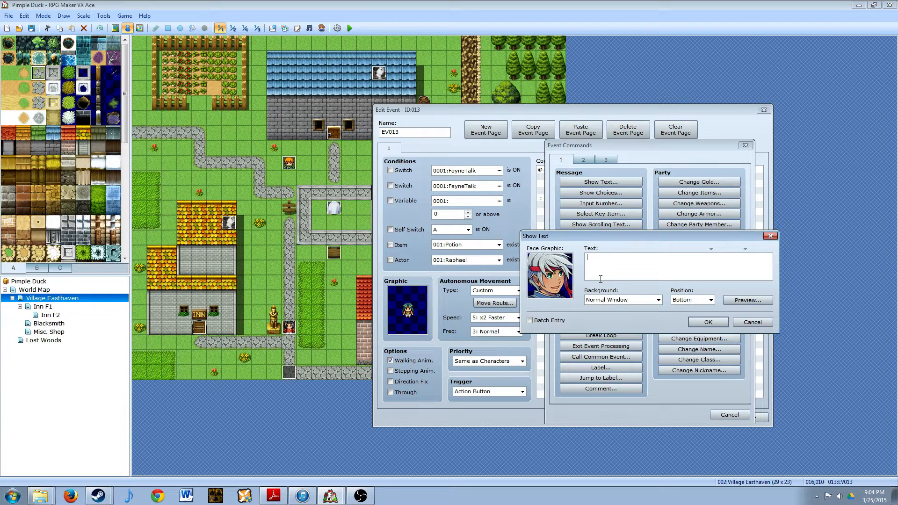
- Enter "We will go and find this ring." as the message and add it to the event
text(We will go and find this ring.)
click(708, 321)
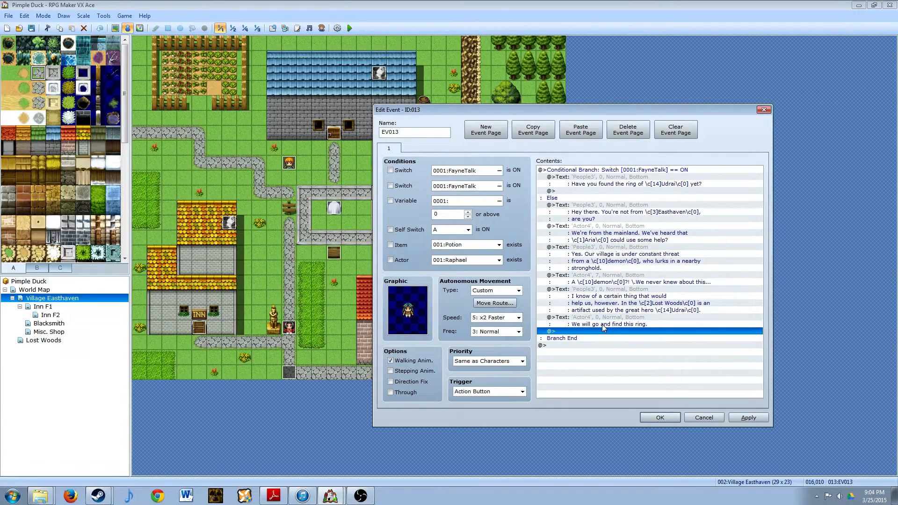
- Start a Show Text command below the "find this ring" message using the first teal-haired face from the People3 set
double_click(576, 332)
click(598, 183)
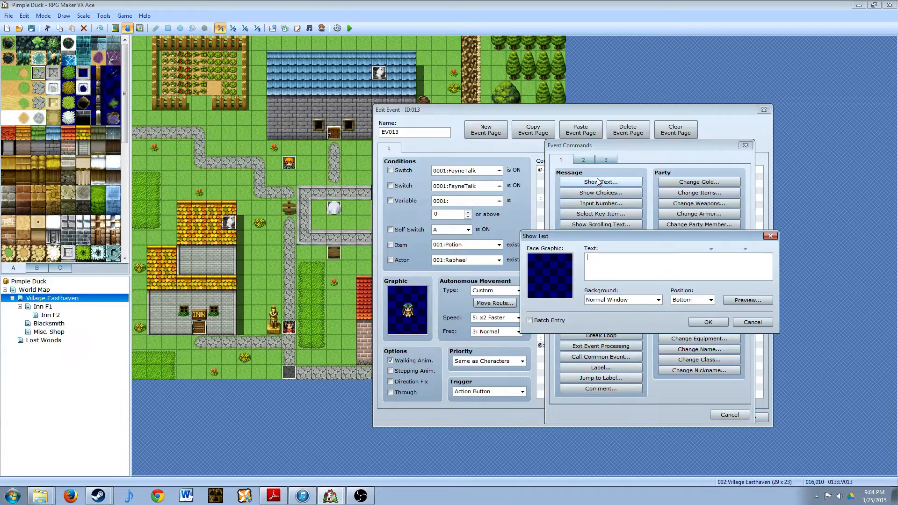
double_click(475, 202)
click(530, 270)
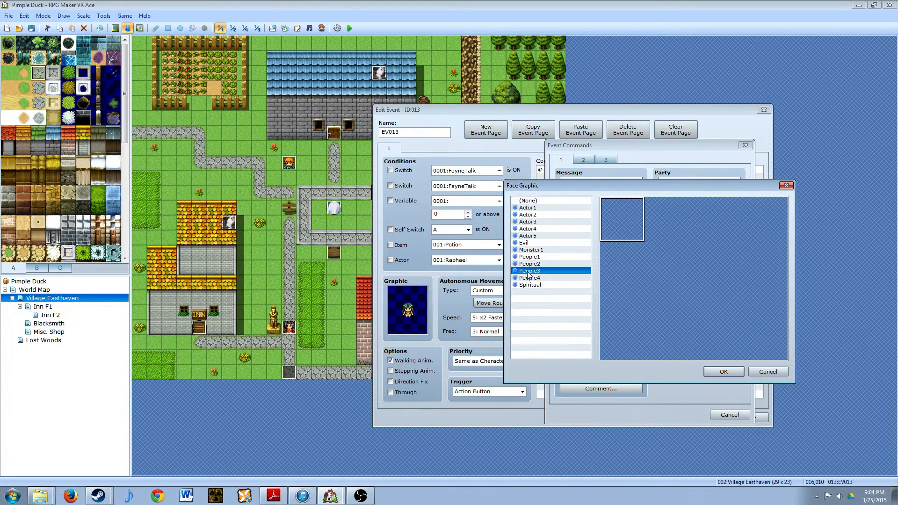
double_click(618, 224)
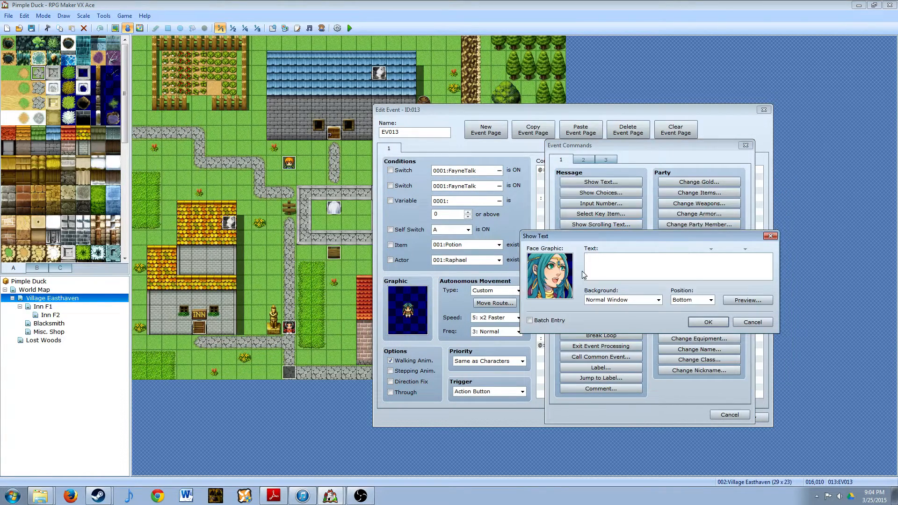
- Enter "Good, I'll wait for you here until you acquire it." with "acquire it." on the second line and add the message
text(Good, I'll wait for o)
text(ou here until you)
click(709, 322)
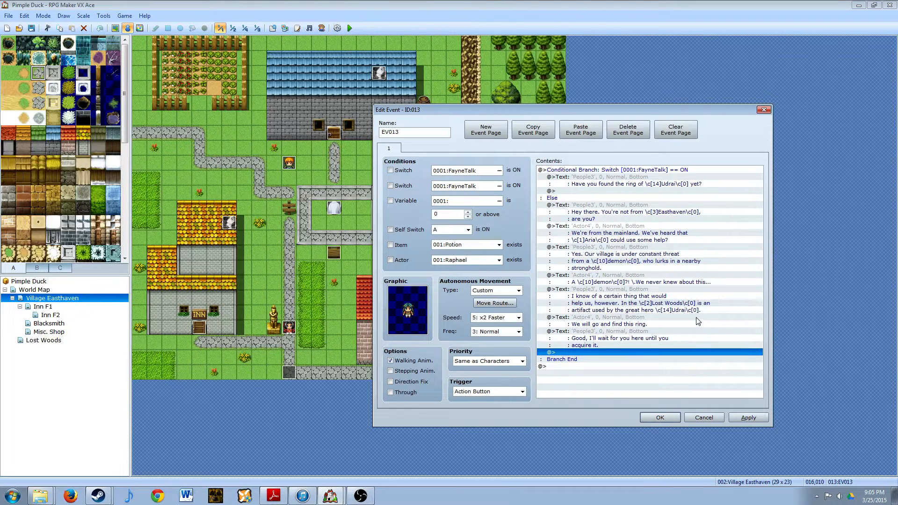
- Add a Control Switches command turning 0001:FayneTalk ON after the "acquire it." message, apply the changes and close the event
double_click(588, 352)
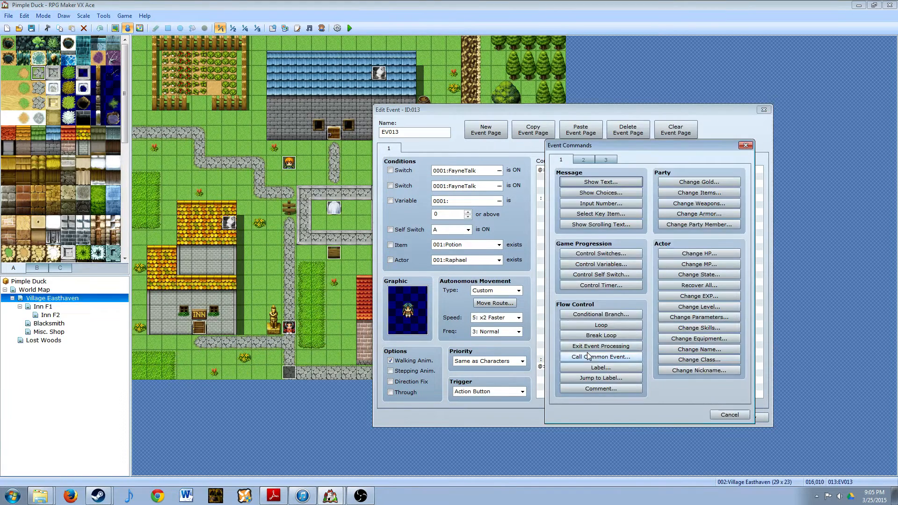
click(599, 256)
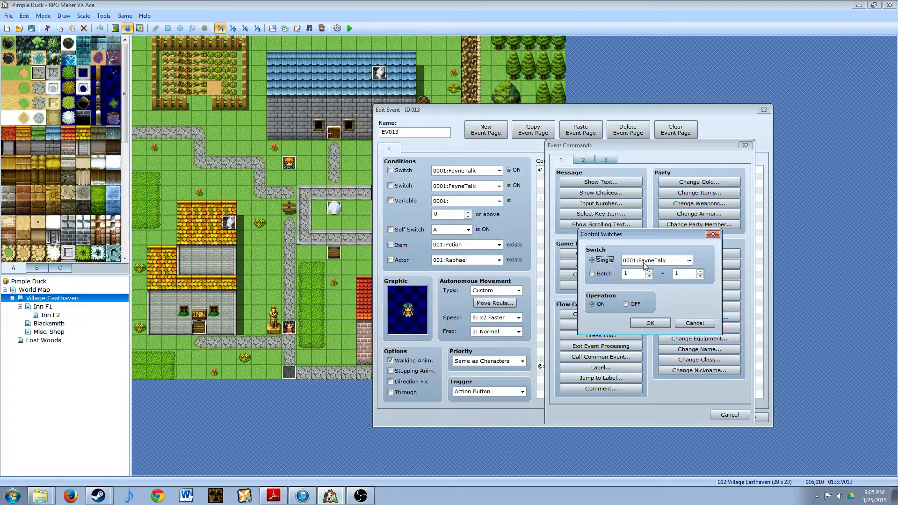
click(631, 324)
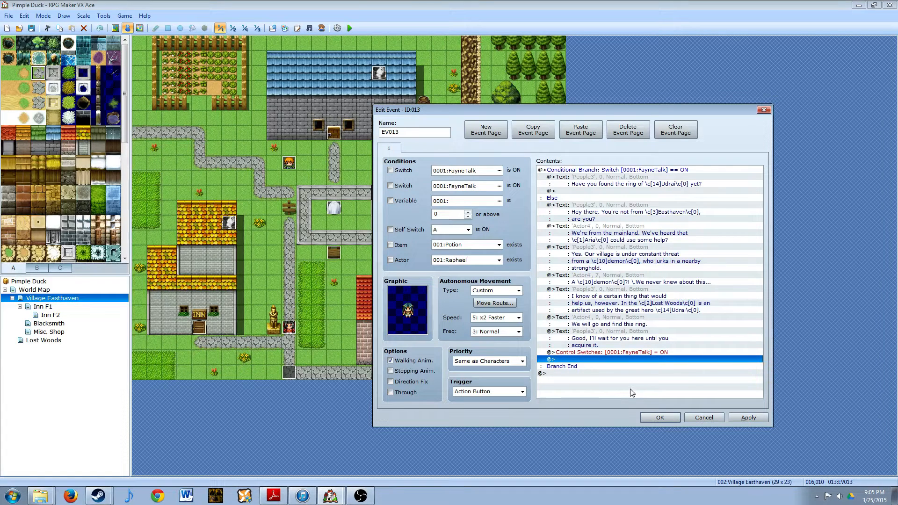
click(741, 419)
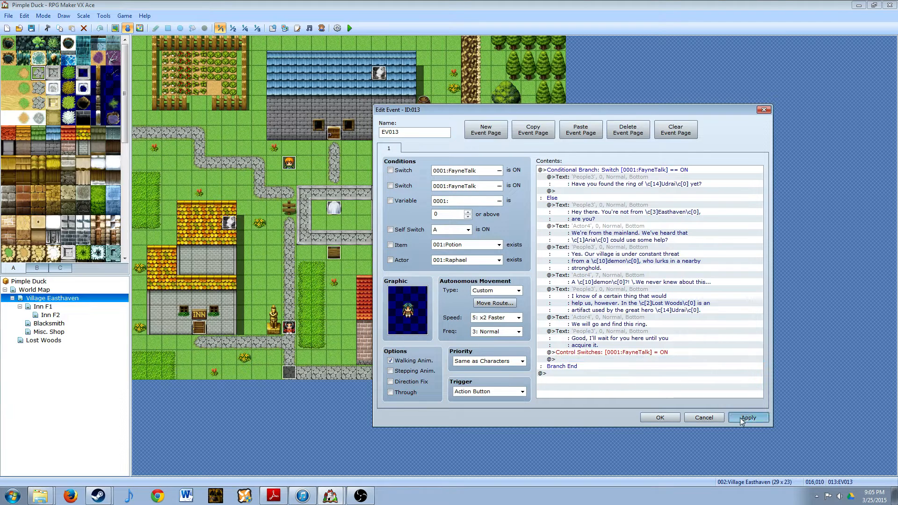
click(667, 417)
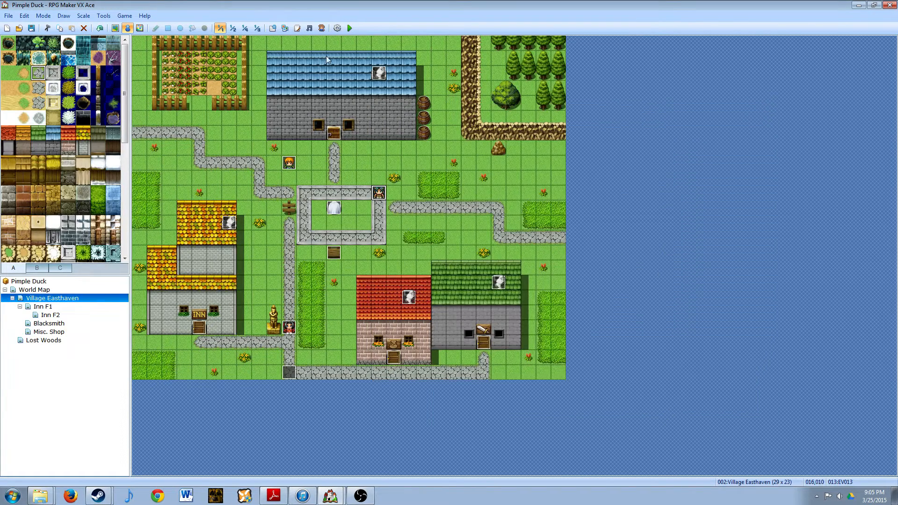
- Start a playtest of the game and walk the party into the village of Easthaven
click(352, 28)
click(418, 268)
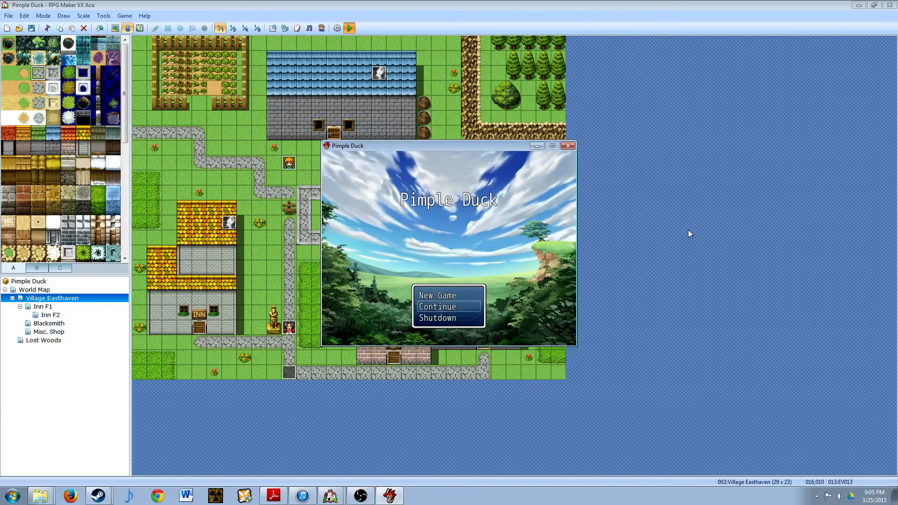
key(Return)
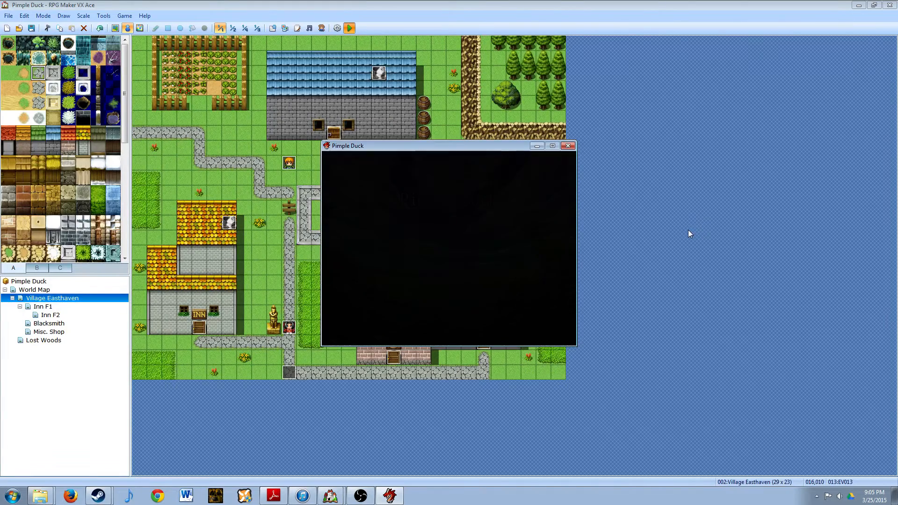
key(Up)
key(Up)
key(Up)
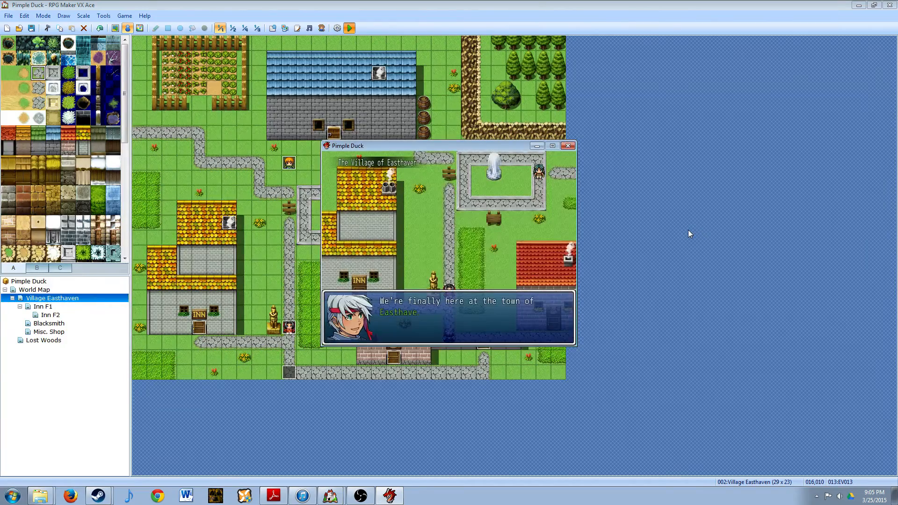
- Advance through the party's arrival dialogue in Easthaven until control of the party returns
key(Return)
key(Return)
key(Return)
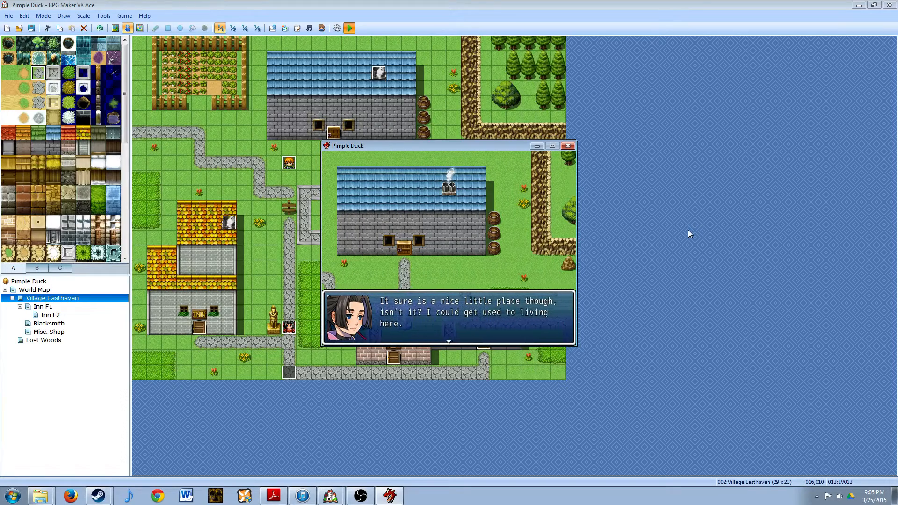
key(Return)
key(Return)
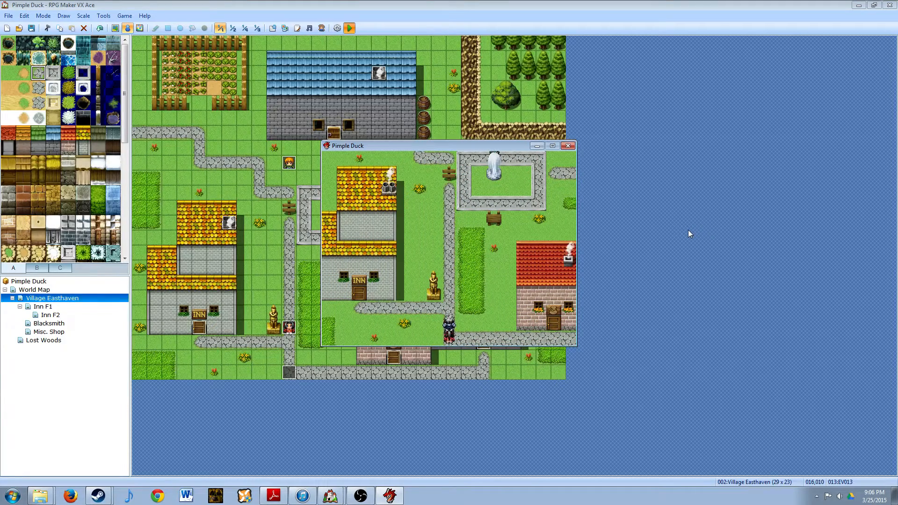
- Open the Save screen from the in-game party menu, look over the save slots and return to the village map
key(Escape)
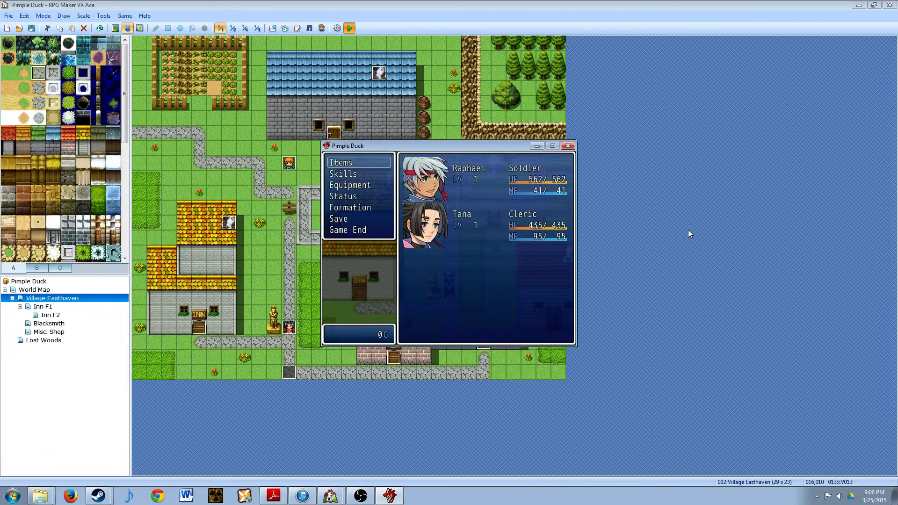
key(Down)
key(Down)
key(Down)
key(Down)
key(Down)
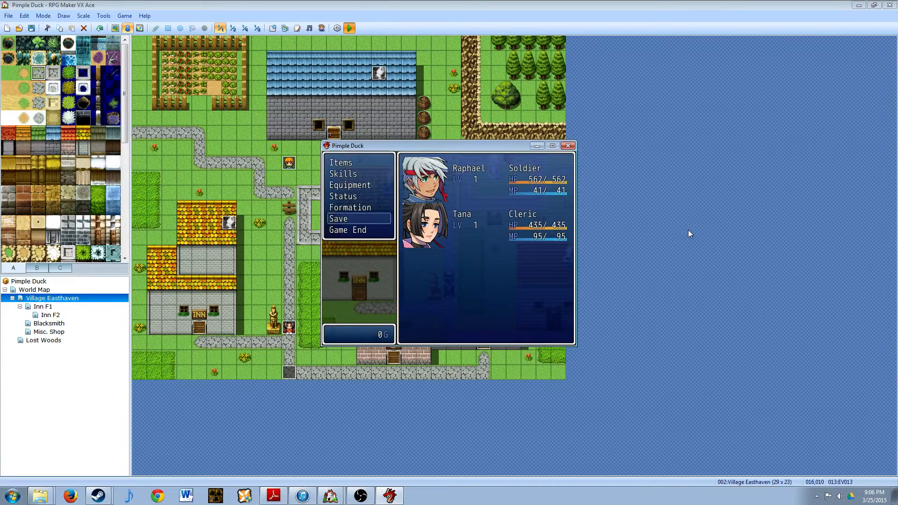
key(Return)
key(Down)
key(Up)
key(Escape)
key(Escape)
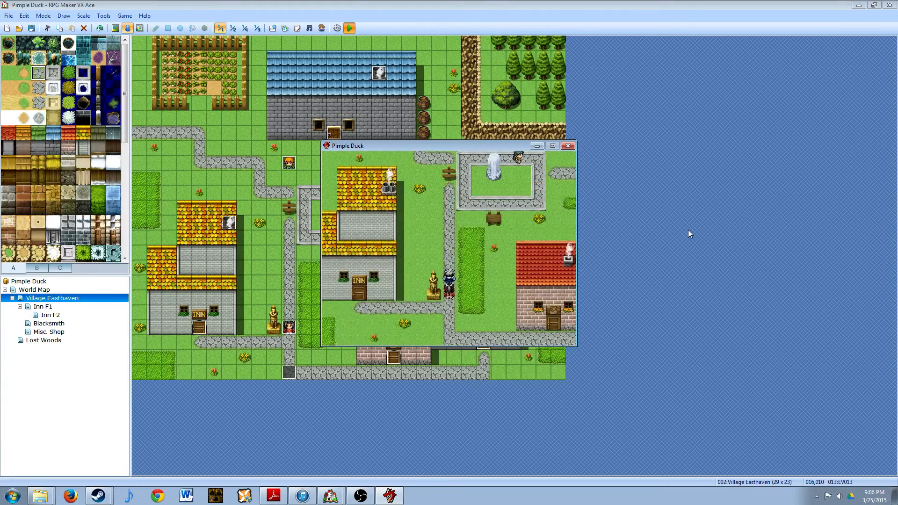
- Walk to the teal-haired villager by the fountain, play through her whole demon and ring dialogue, and end the playtest
key(Up)
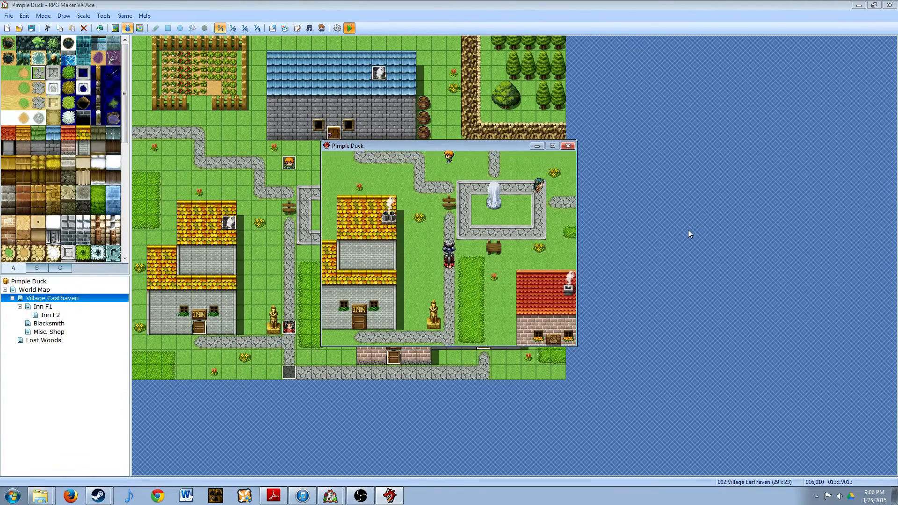
key(Right)
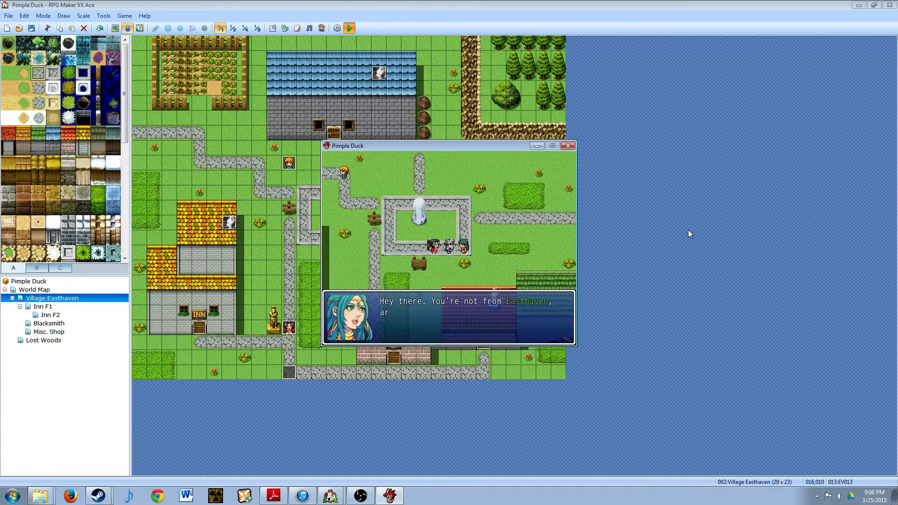
key(Return)
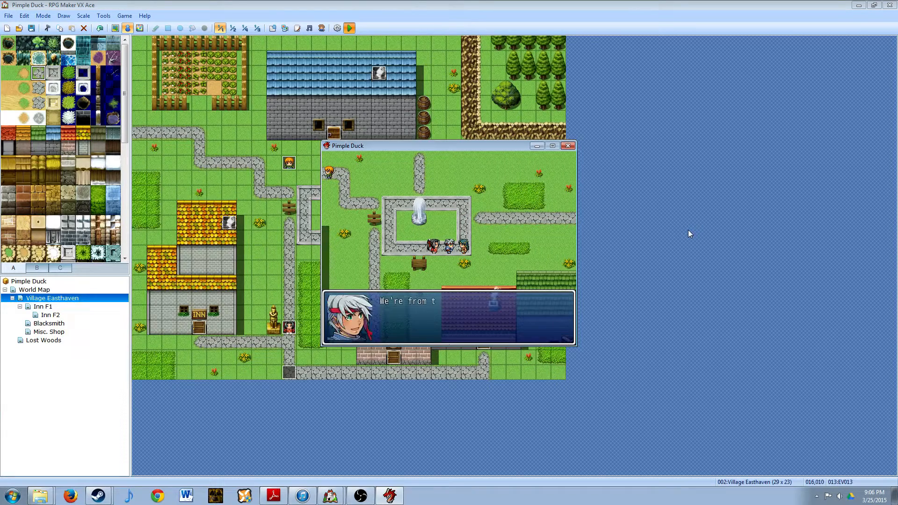
key(Return)
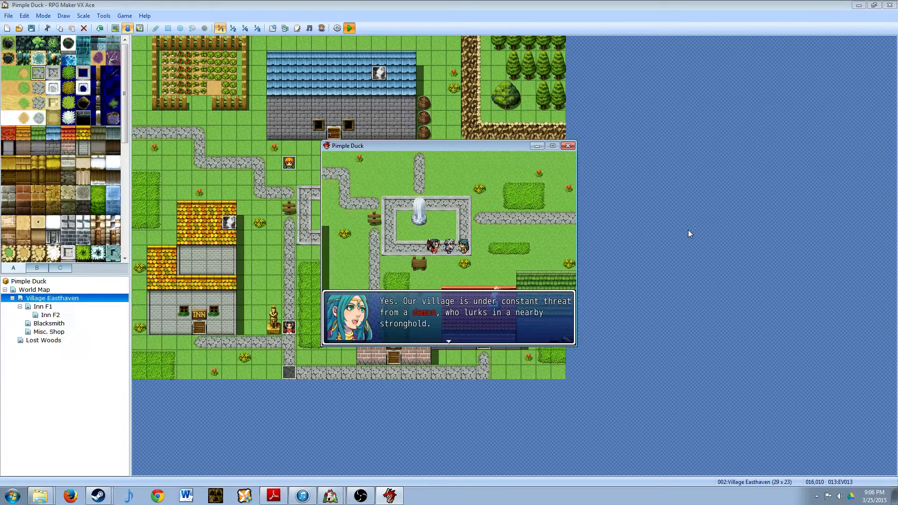
key(Return)
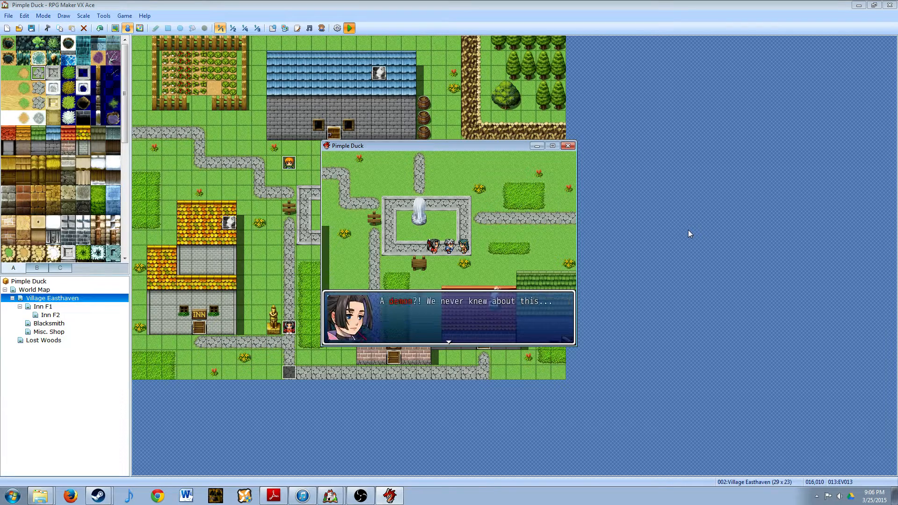
key(Return)
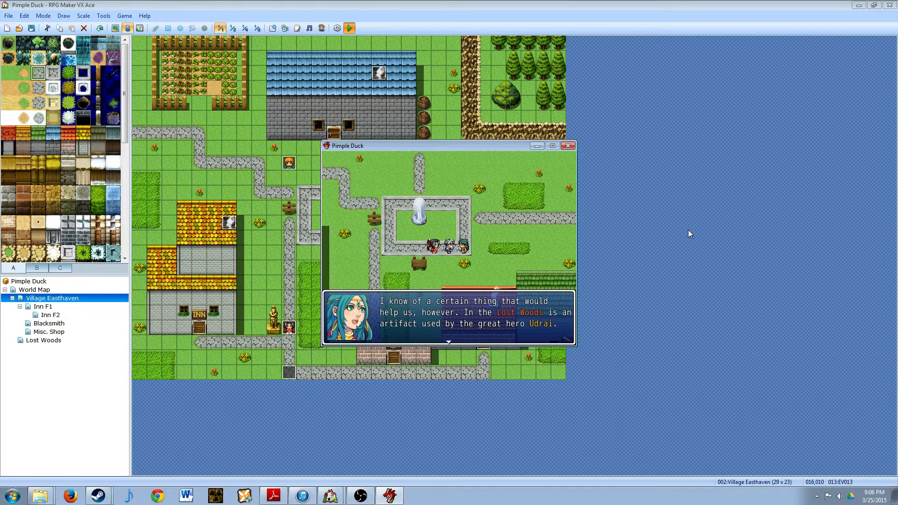
key(Return)
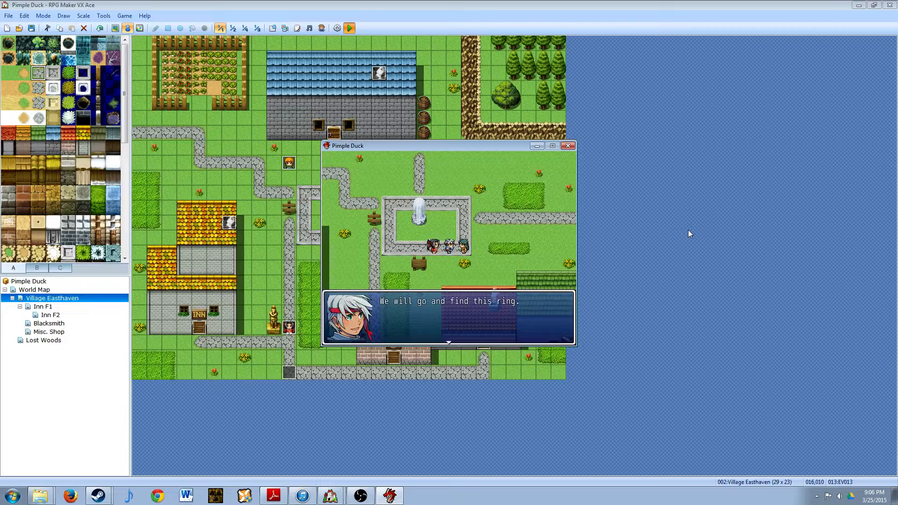
key(Return)
key(Return)
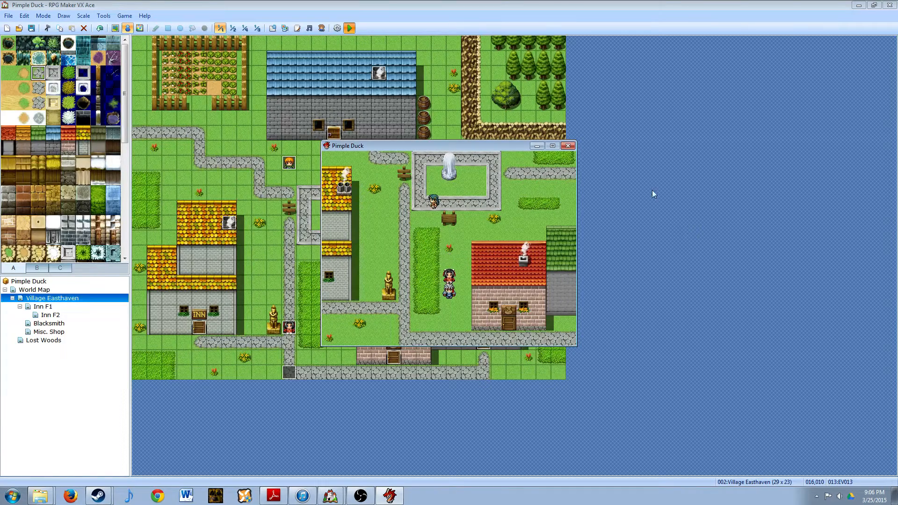
click(568, 146)
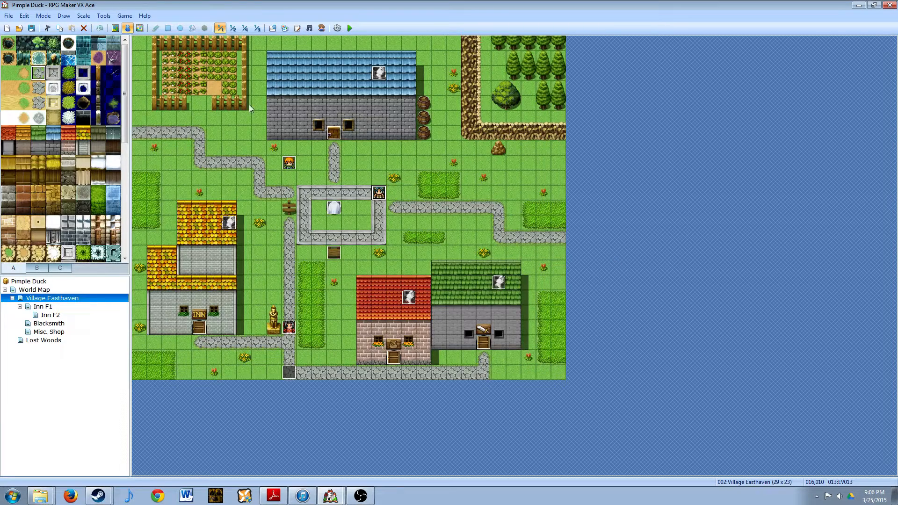
- Open the database's tileset settings and review the Field, Exterior, Interior and Dungeon tilesets in turn
click(273, 28)
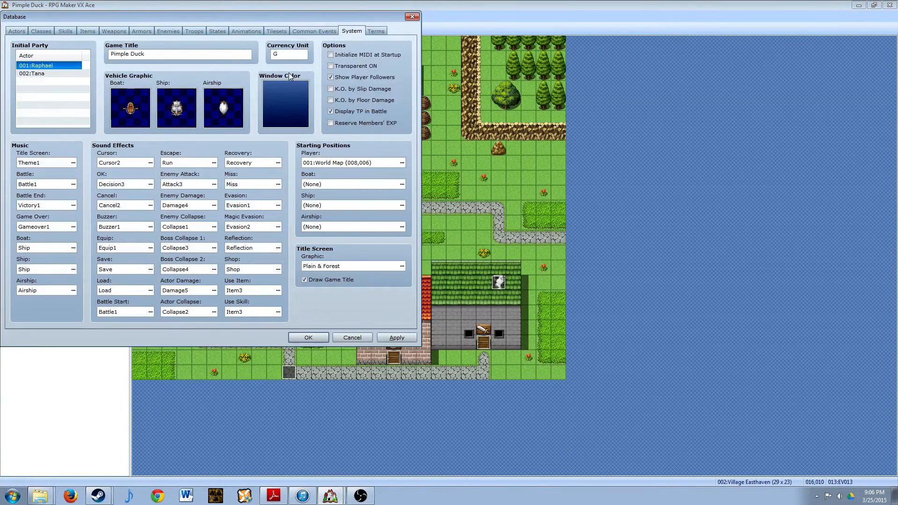
click(273, 31)
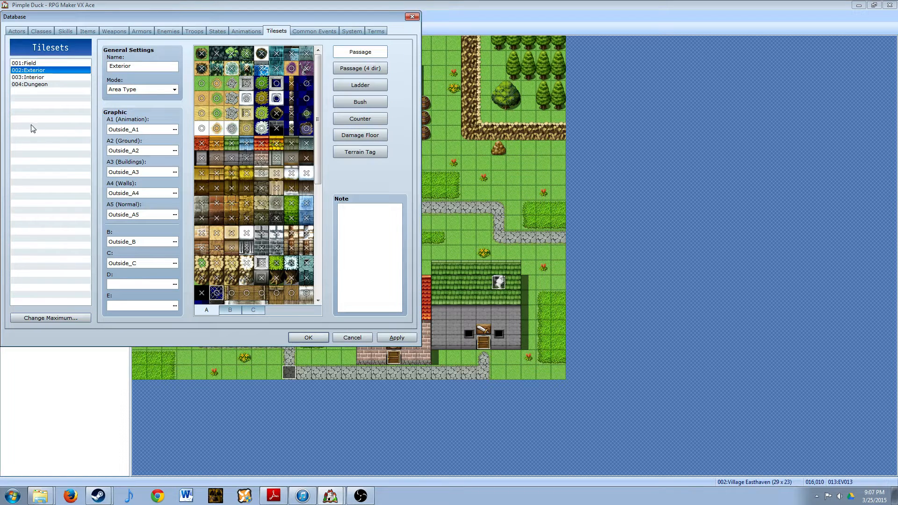
click(34, 63)
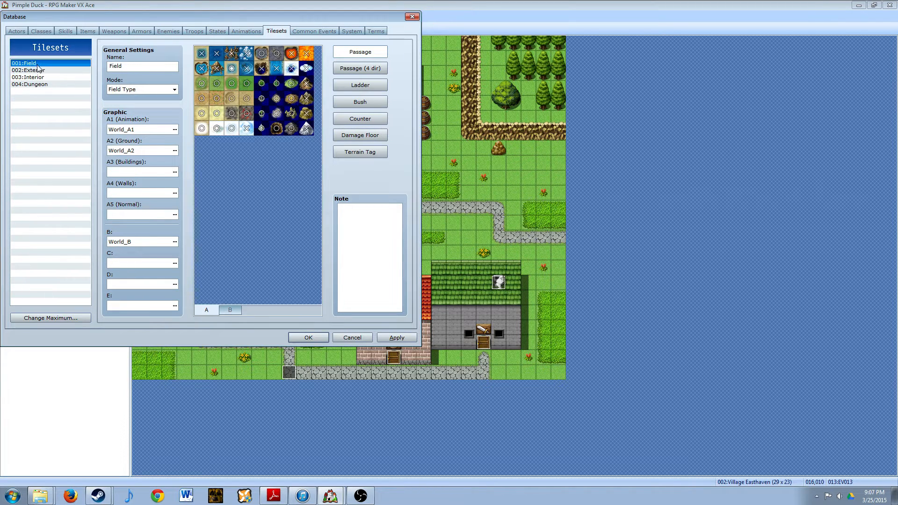
click(37, 70)
click(39, 77)
click(43, 84)
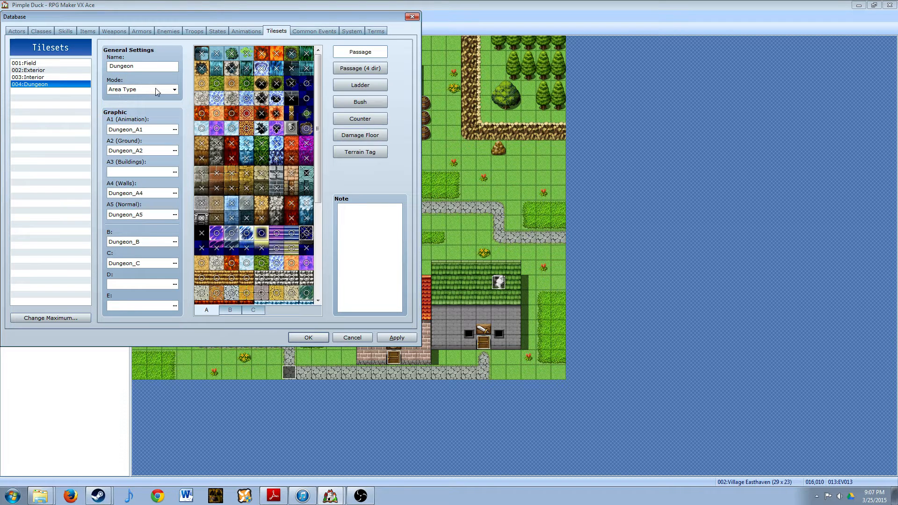
- View the Dungeon tileset's mode options and preview other graphics for its A1 (Animation) slot, leaving both unchanged
click(173, 89)
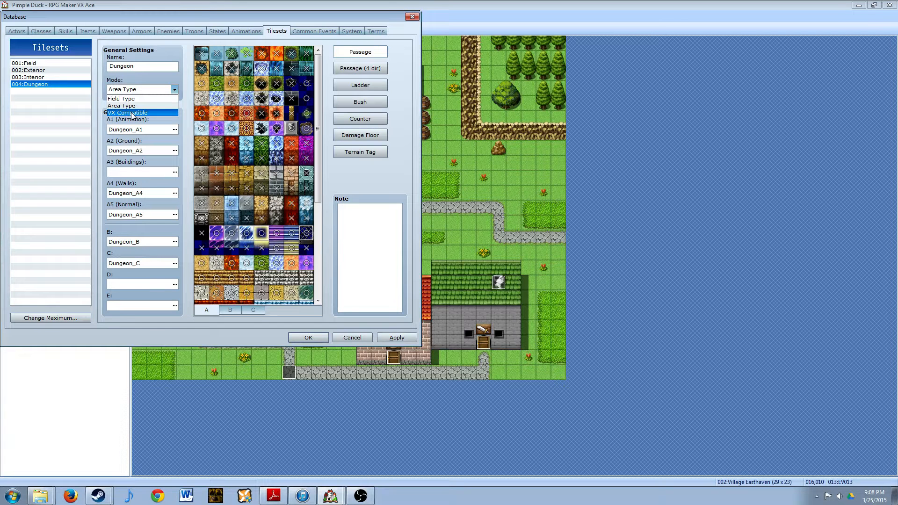
click(189, 115)
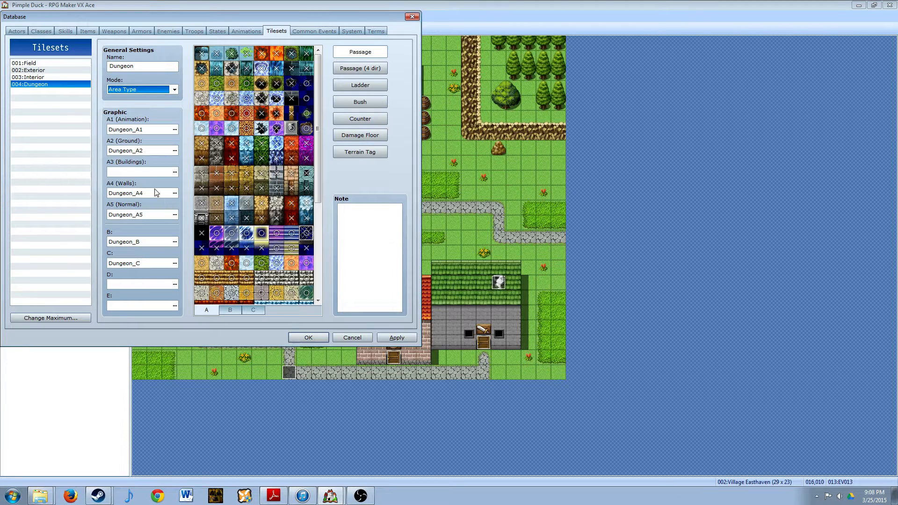
click(174, 130)
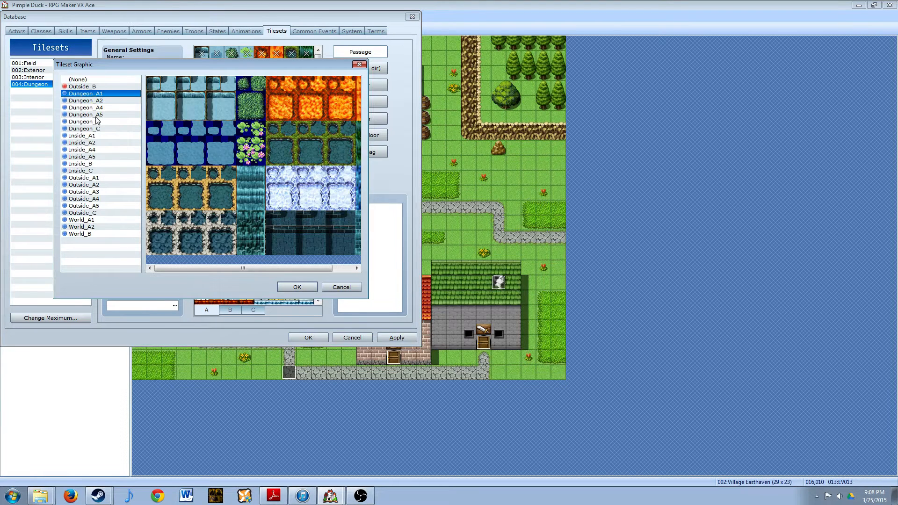
click(95, 192)
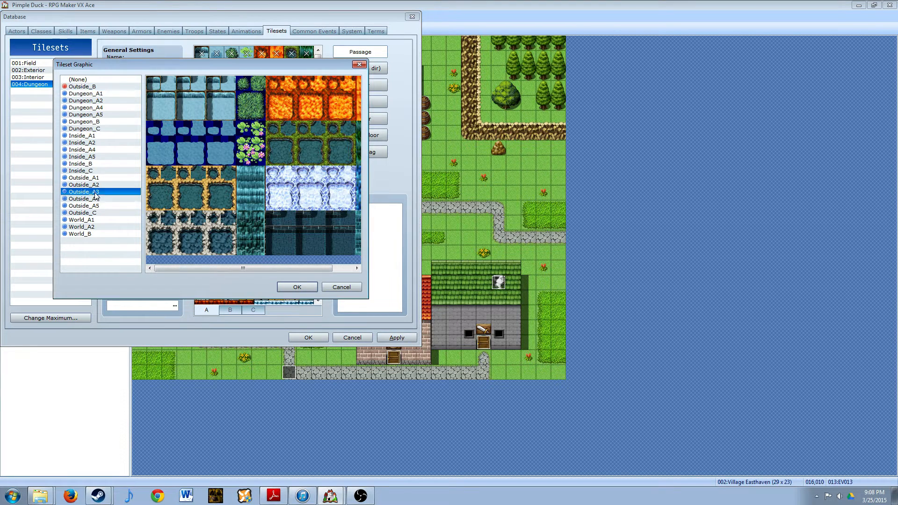
click(96, 213)
click(77, 136)
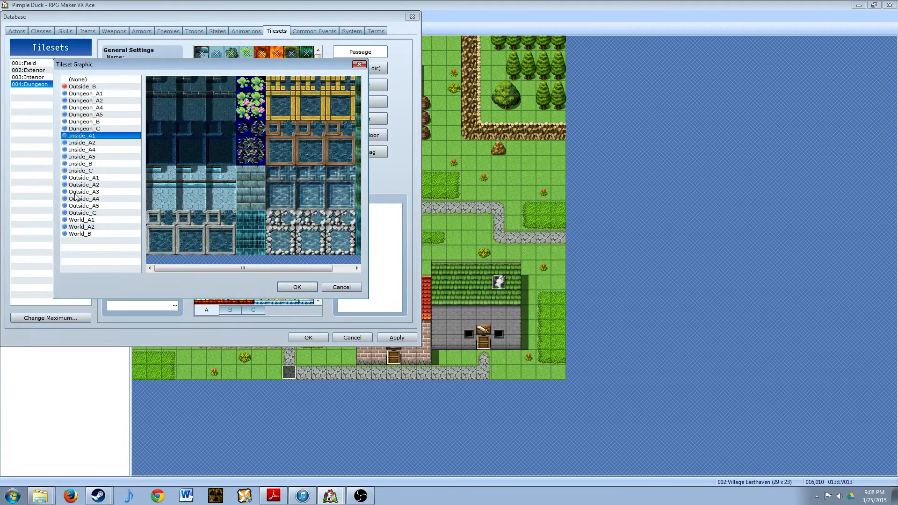
click(334, 291)
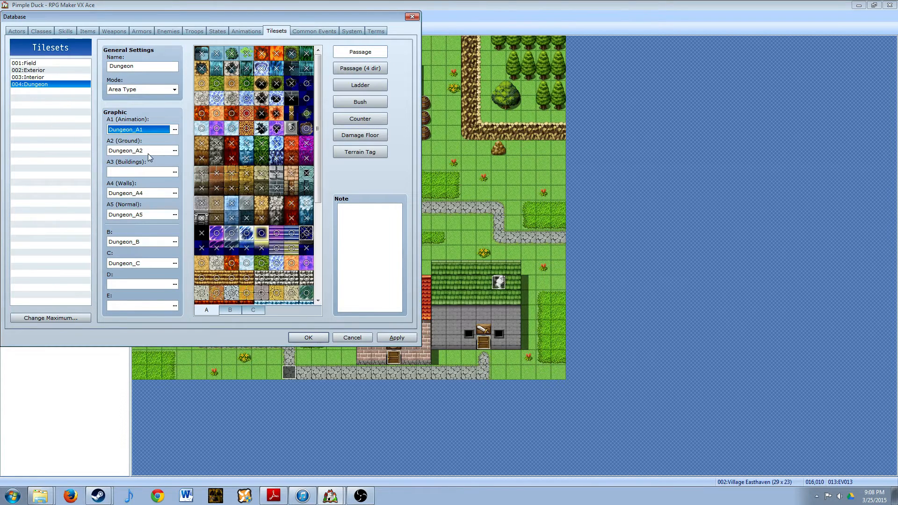
- Preview the Dungeon tileset's B graphic without changing it, and display the passage settings of its B tiles
click(174, 242)
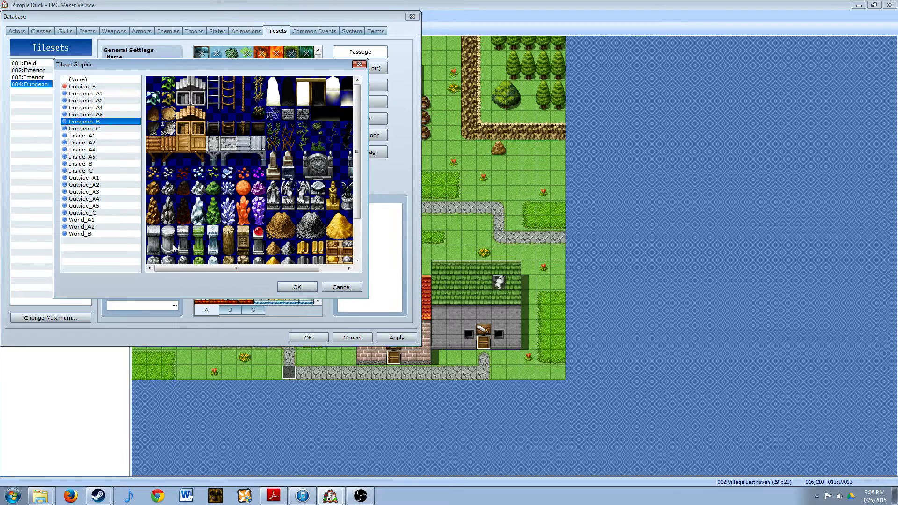
click(340, 288)
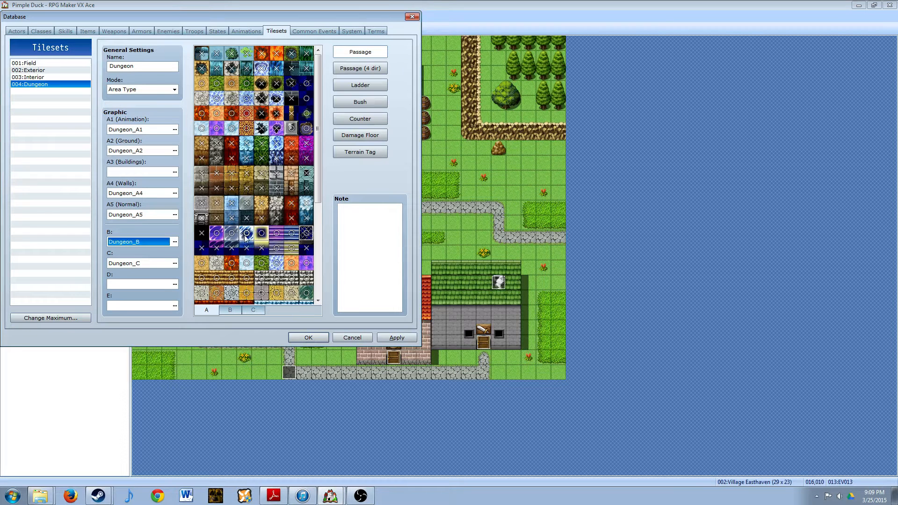
click(230, 310)
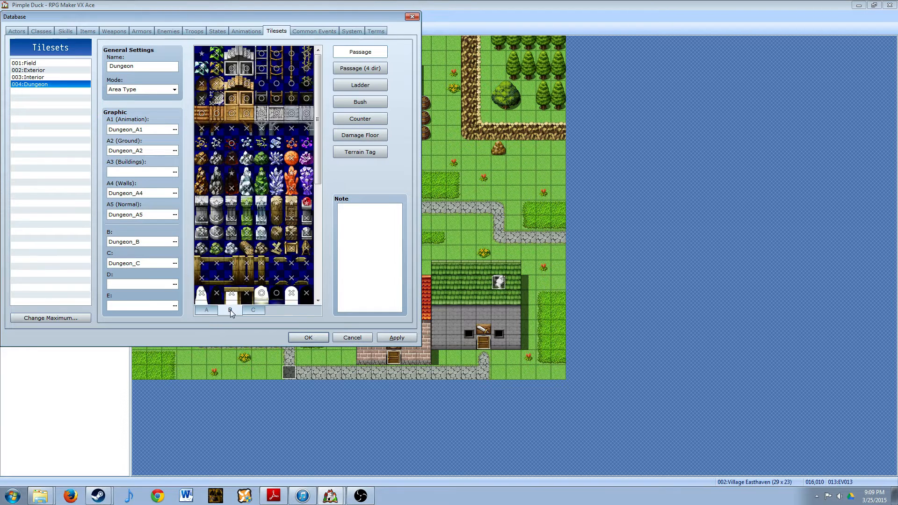
- Review the Dungeon tileset's C and B tile passage settings, plus the B tiles' four-direction passage, ladder and bush settings
click(252, 312)
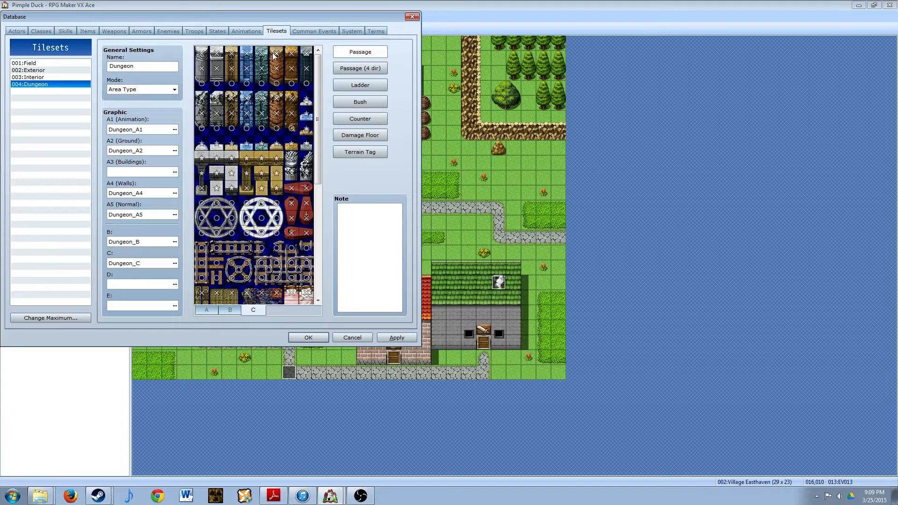
click(221, 309)
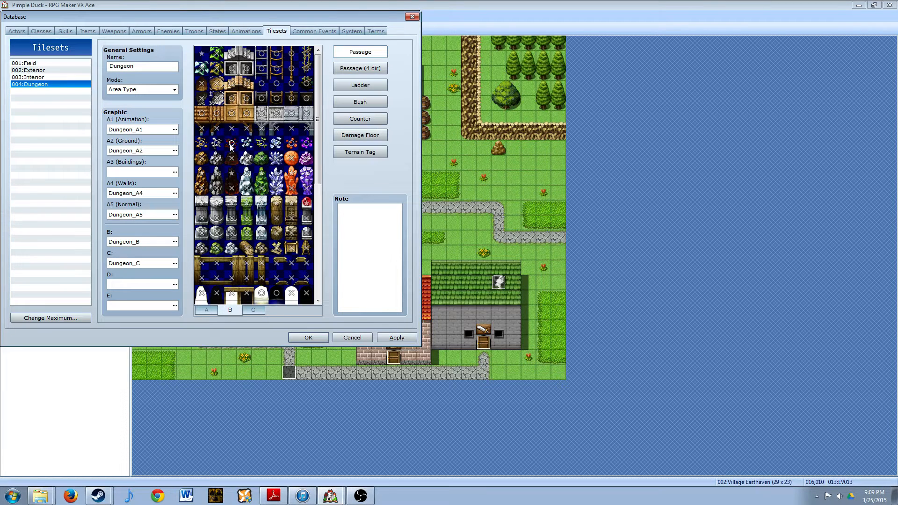
click(234, 176)
click(356, 69)
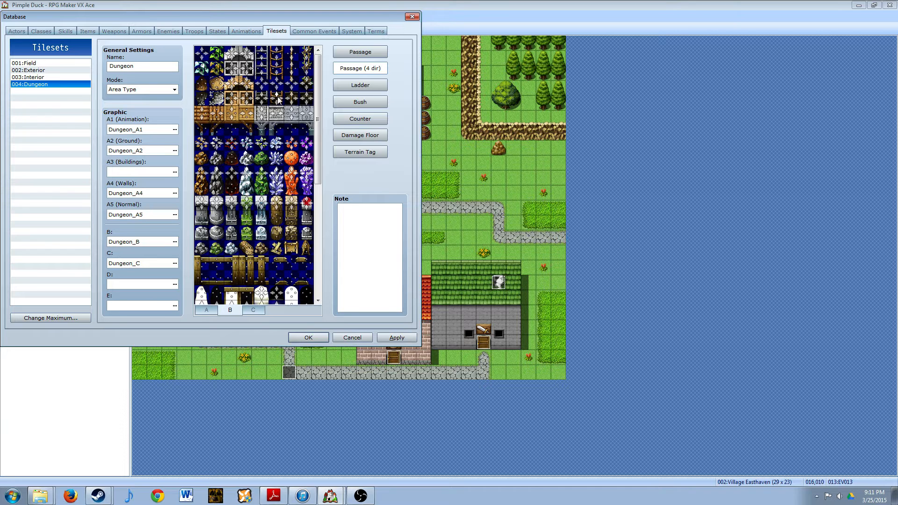
click(360, 85)
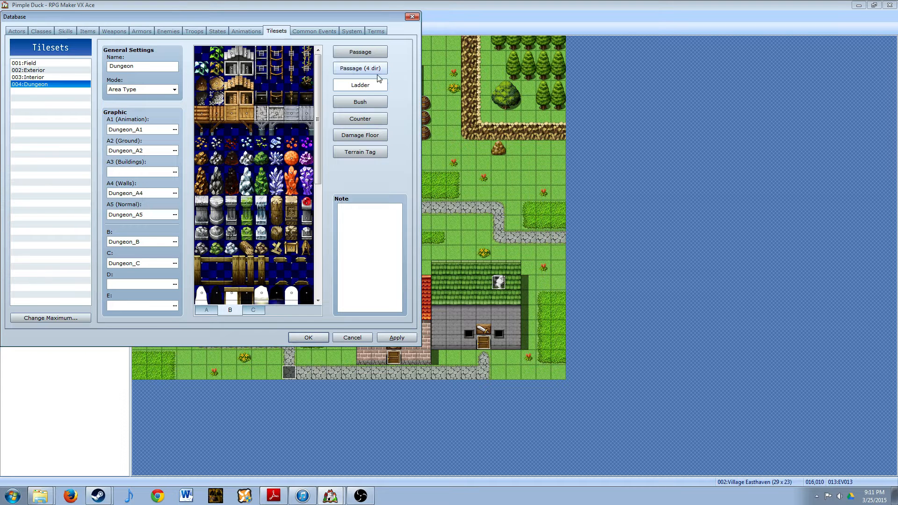
click(368, 101)
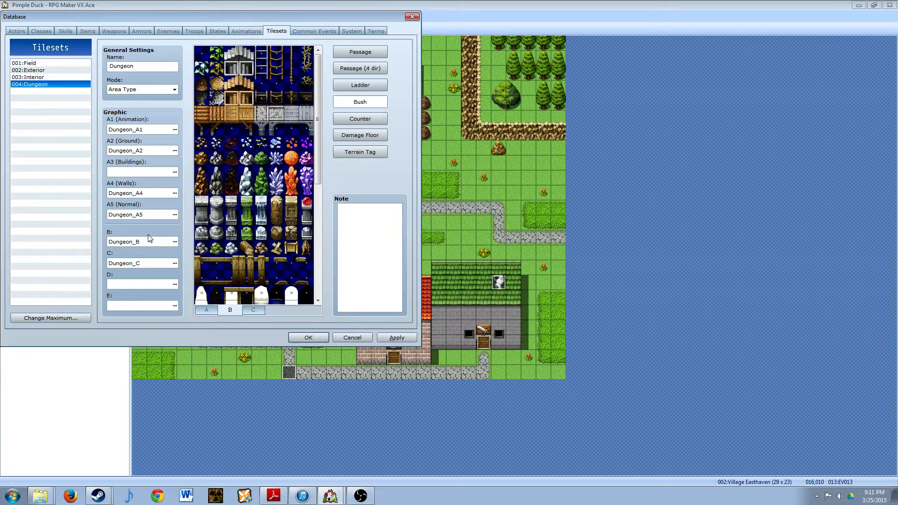
- Review the bush settings of the Interior and Exterior tilesets, ending on the Exterior A tiles
click(30, 77)
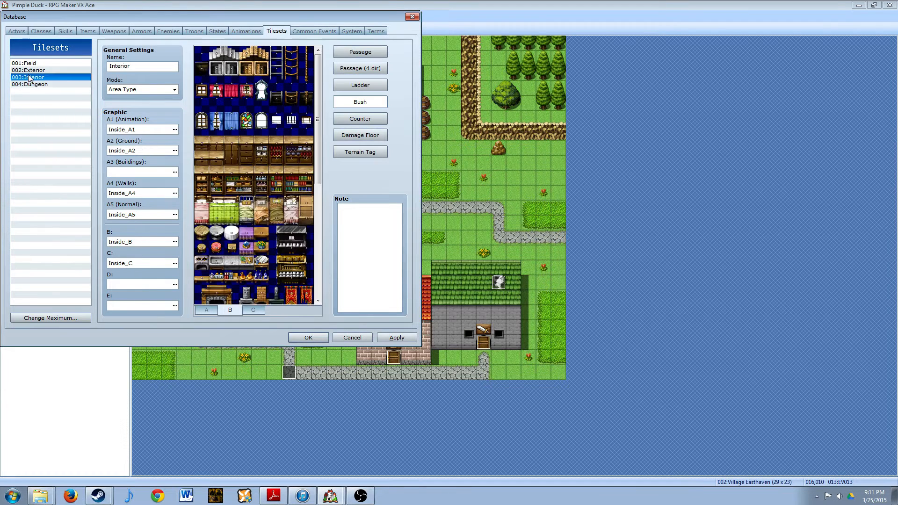
click(29, 70)
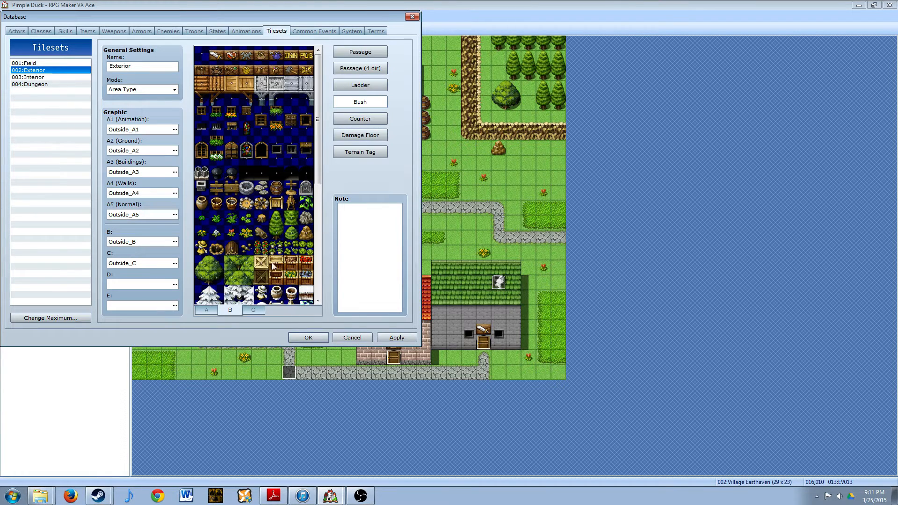
click(212, 310)
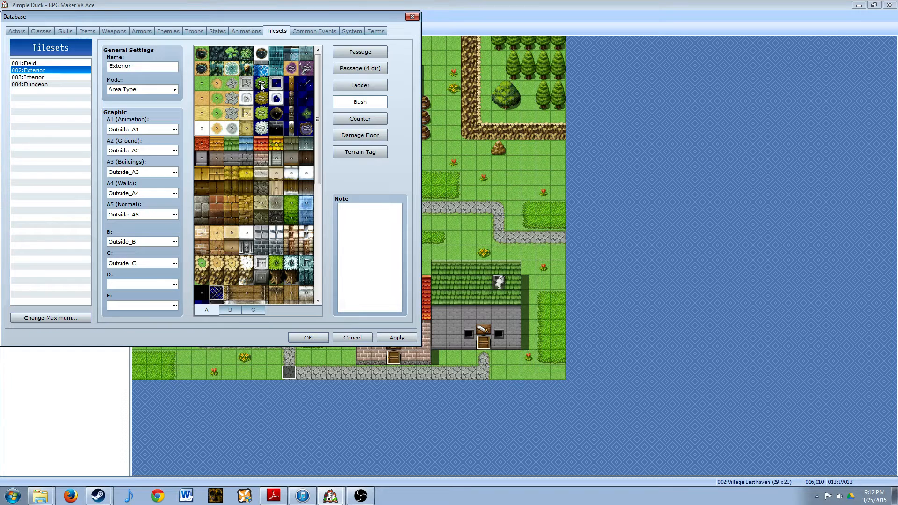
- Examine the counter settings across the Exterior tileset's A, B and C tiles
click(374, 121)
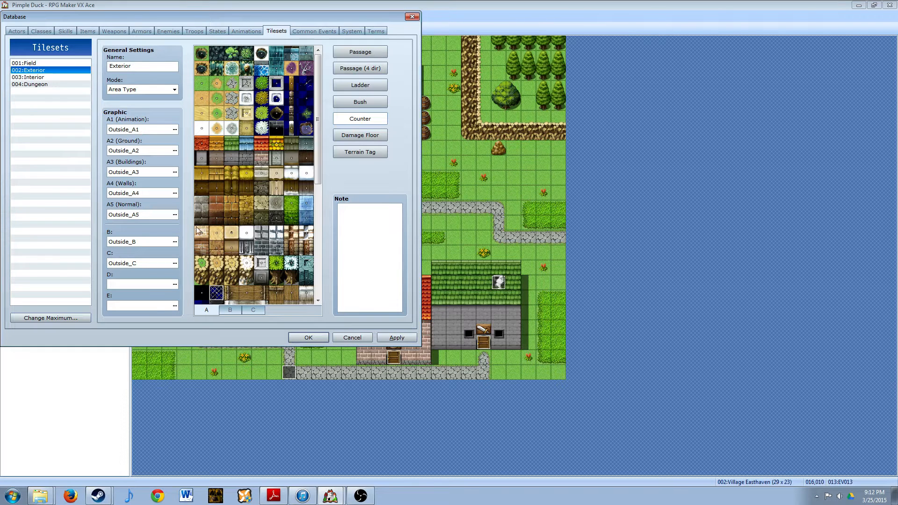
click(229, 308)
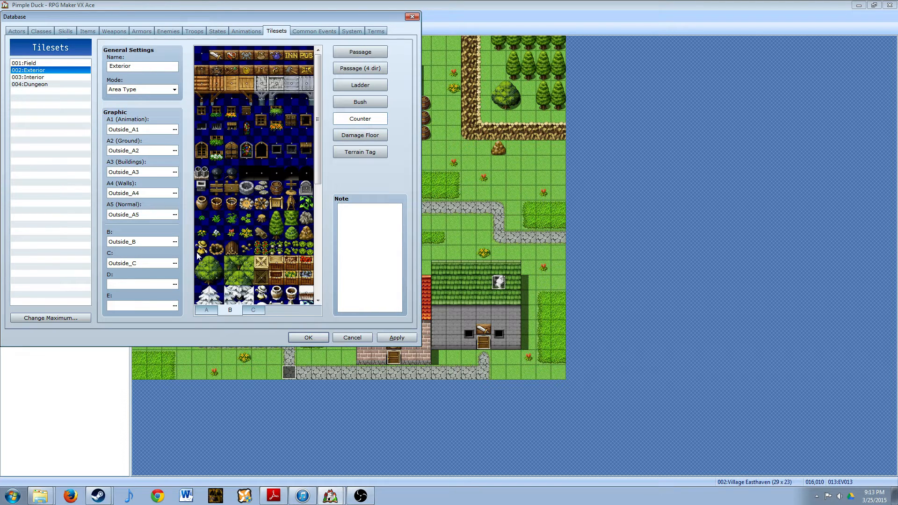
scroll(265, 212, down, 10)
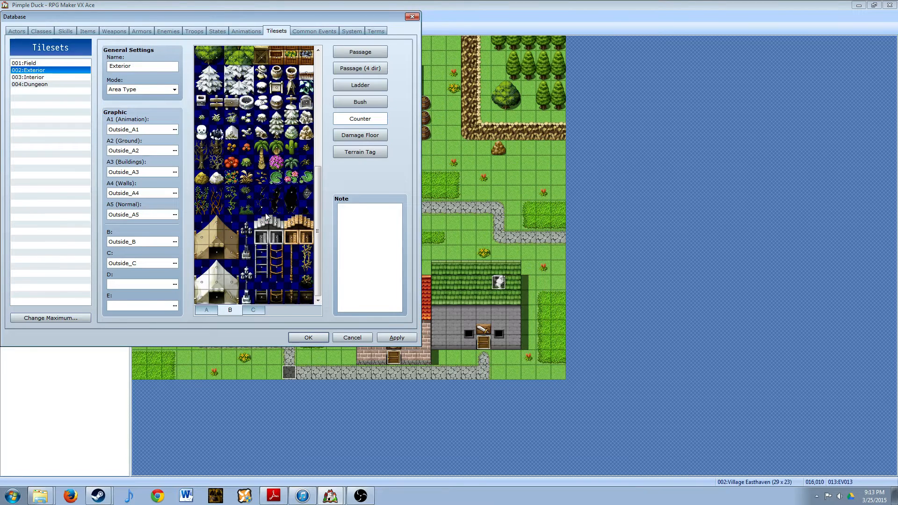
scroll(265, 212, up, 10)
click(211, 312)
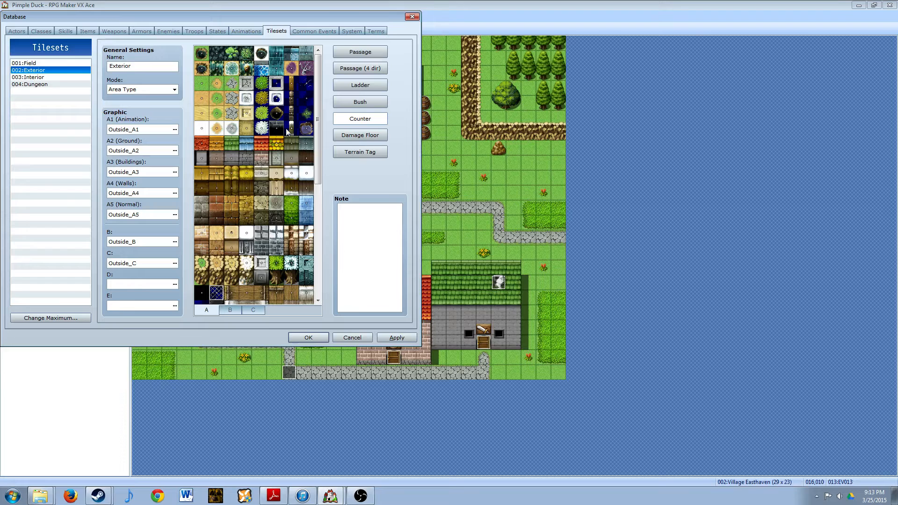
click(252, 311)
click(208, 310)
- Review the Interior tileset's damage floor and terrain tag settings, and view its D graphic options without choosing one
click(31, 77)
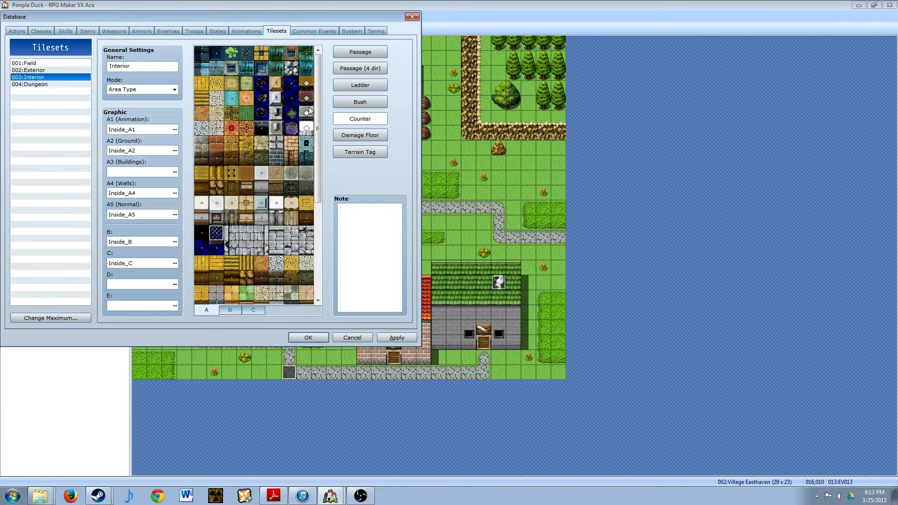
click(358, 136)
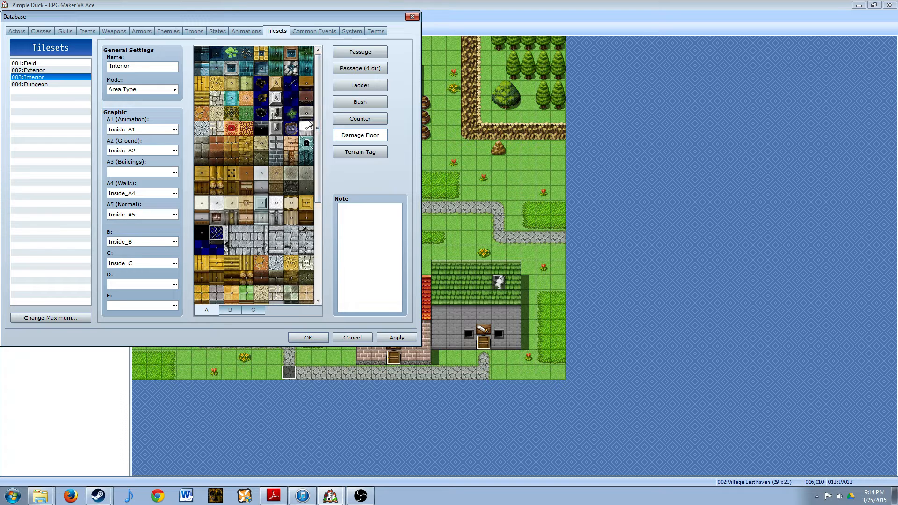
click(359, 152)
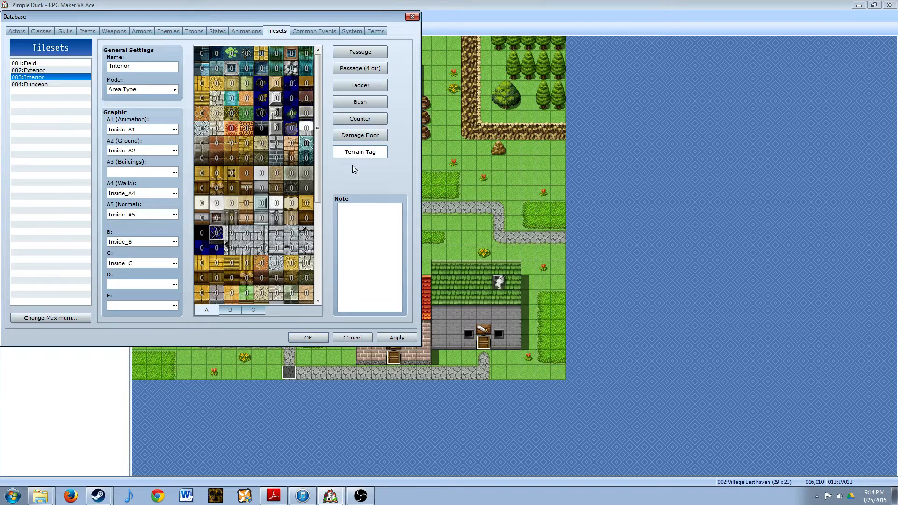
click(174, 285)
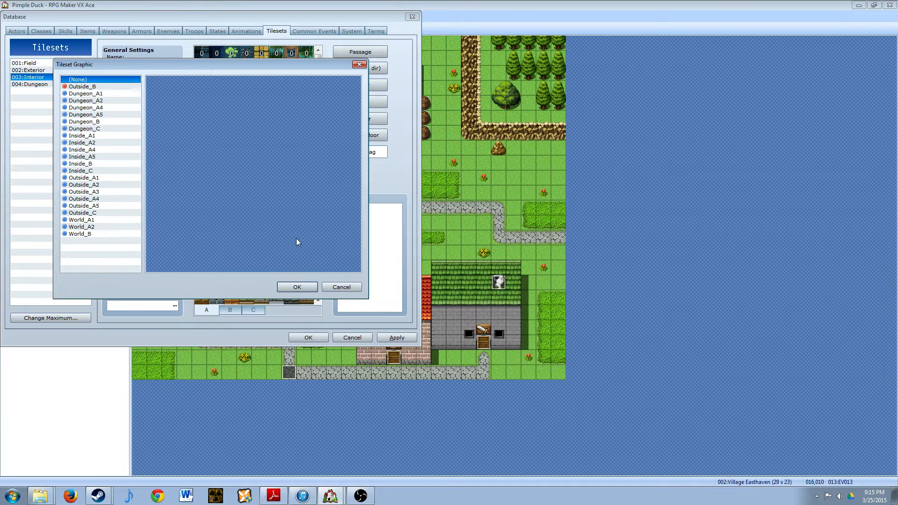
click(342, 286)
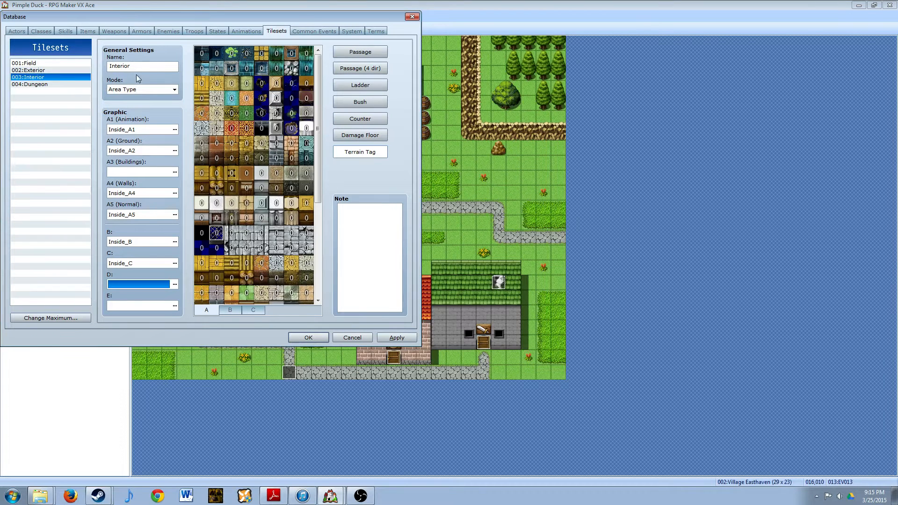
- Assign the Inside_C graphic to the Exterior tileset's D slot
click(38, 71)
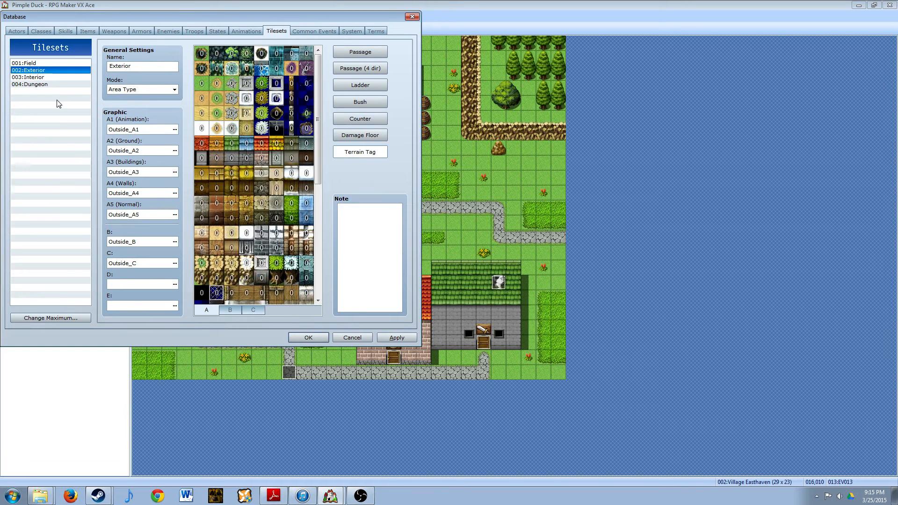
click(174, 284)
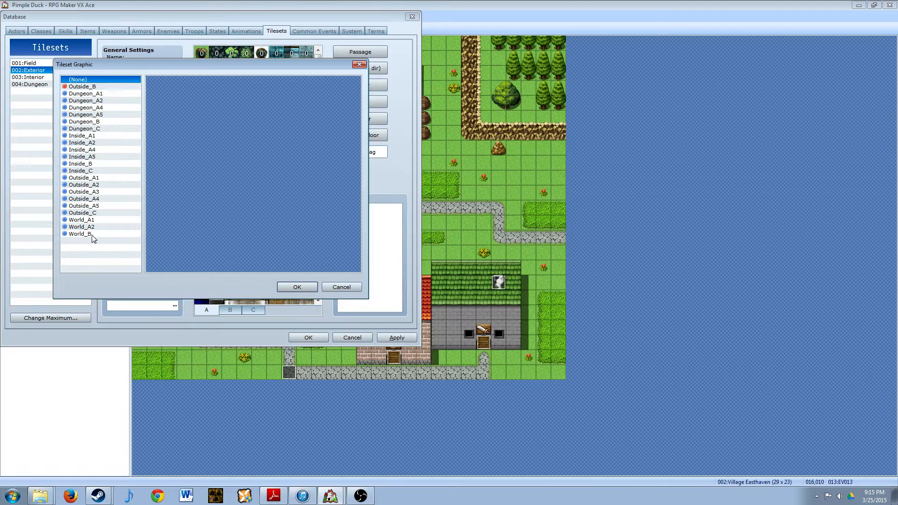
click(84, 171)
click(297, 287)
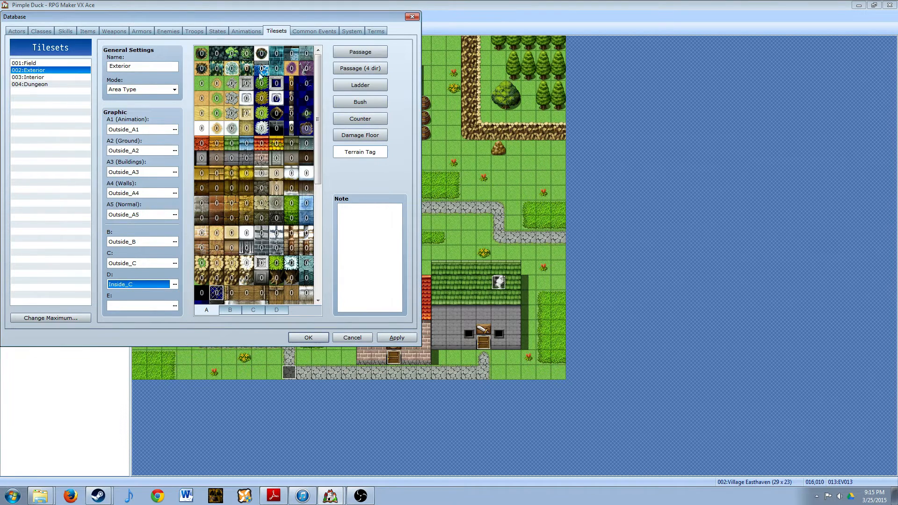
- Review the passage settings of the Exterior tileset's B, C and D tiles, apply the tileset changes and close the database
click(235, 310)
click(356, 52)
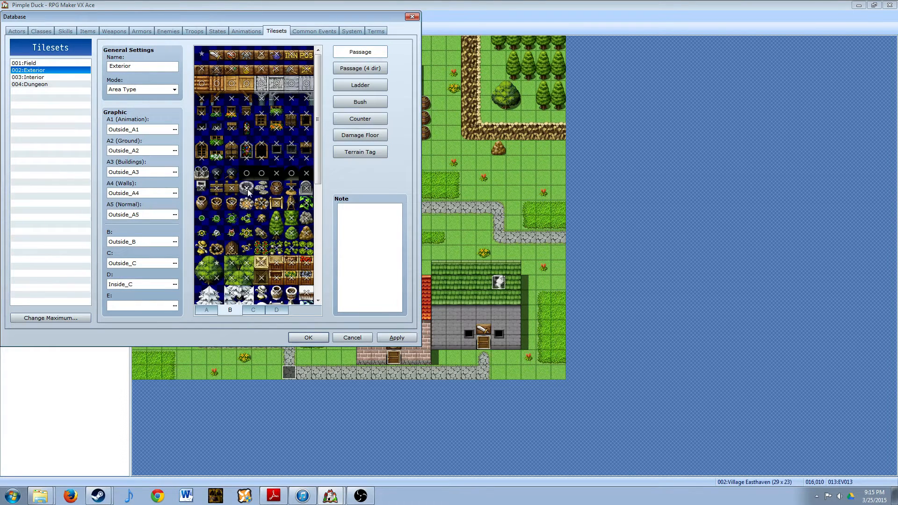
click(255, 311)
click(276, 311)
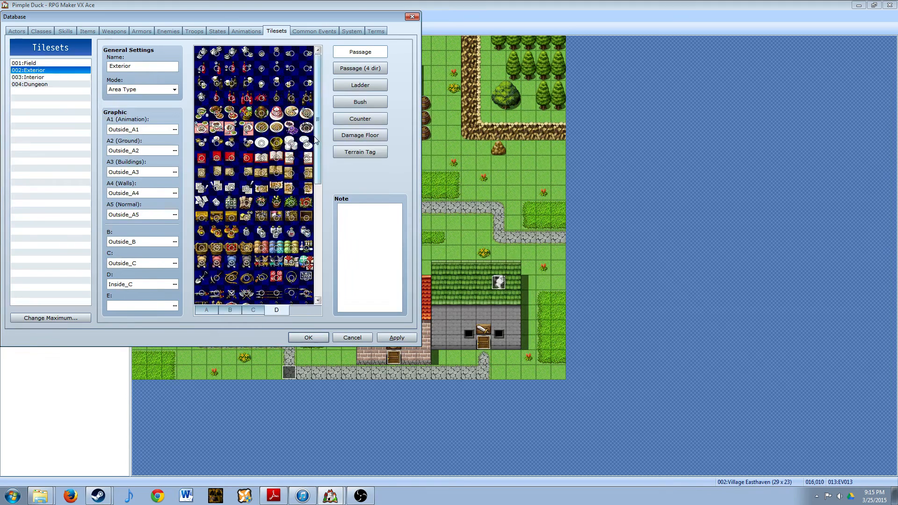
drag(318, 137, 324, 238)
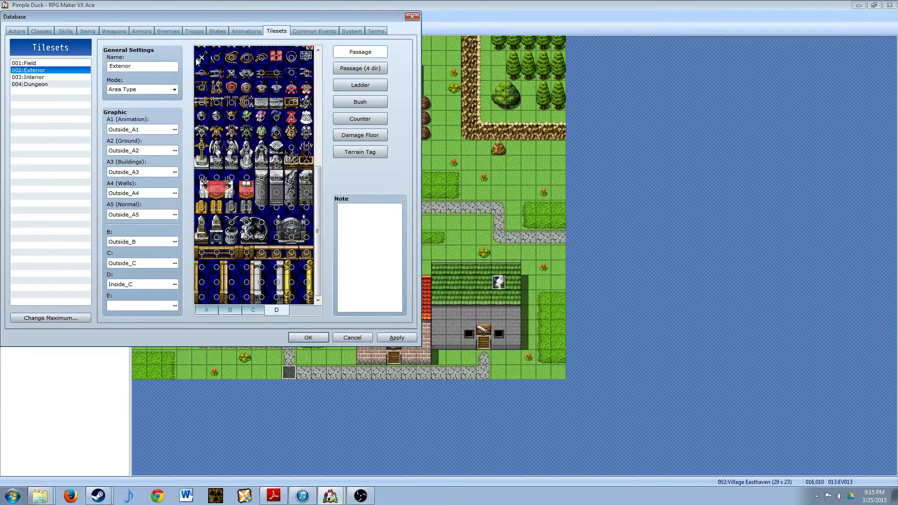
scroll(255, 180, up, 3)
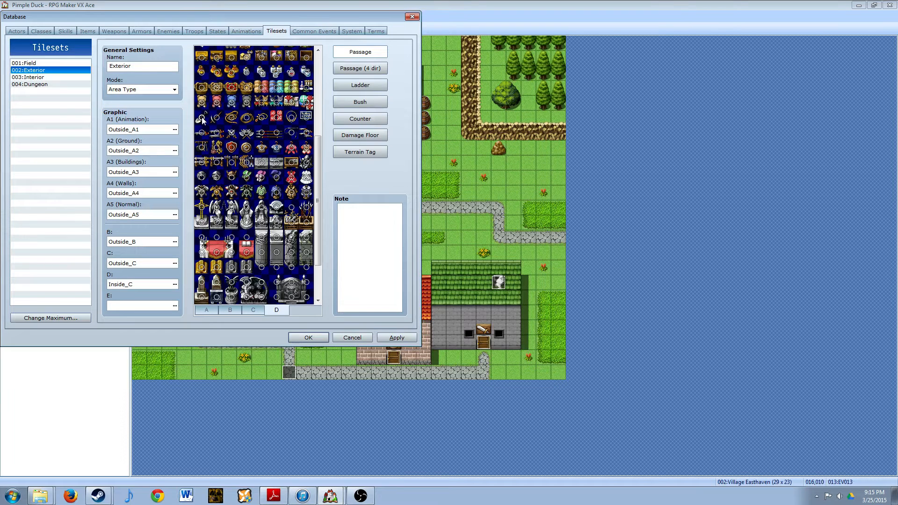
click(396, 337)
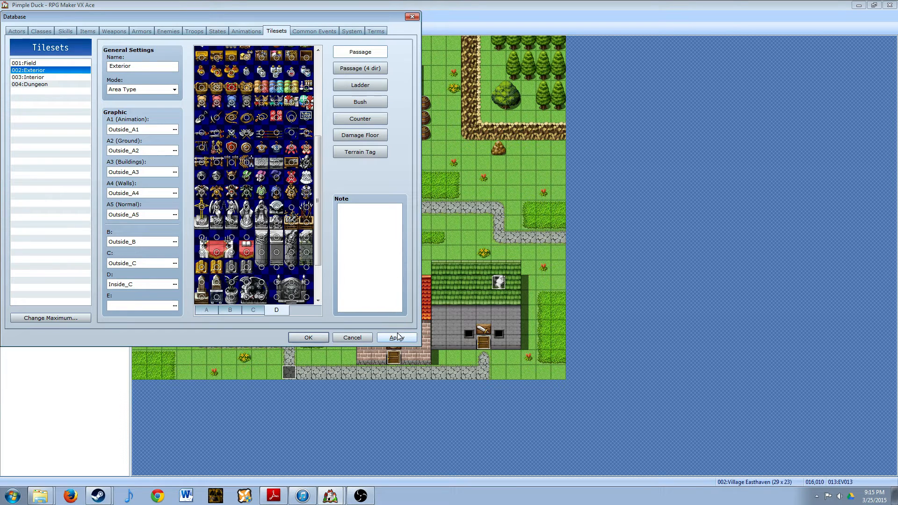
click(308, 337)
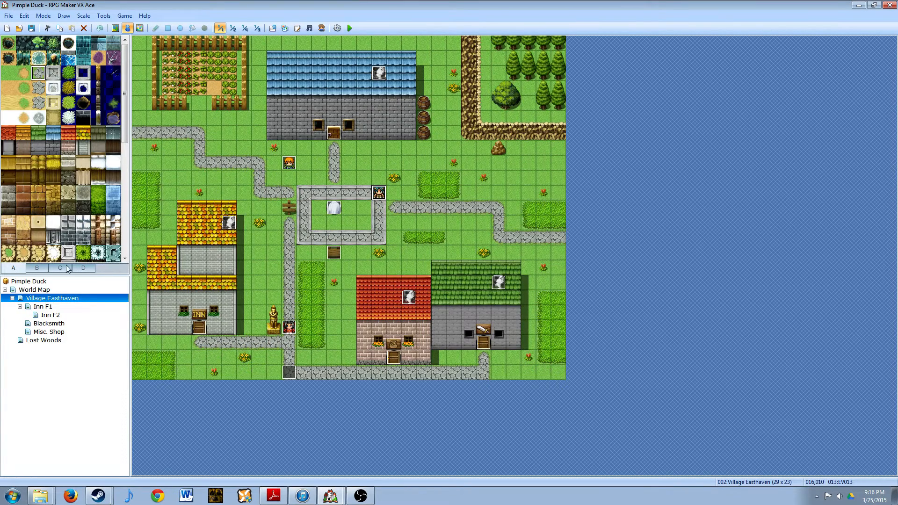
- Draw the shovel tile from tile set D on the empty plot in Village Easthaven's vegetable garden
click(77, 271)
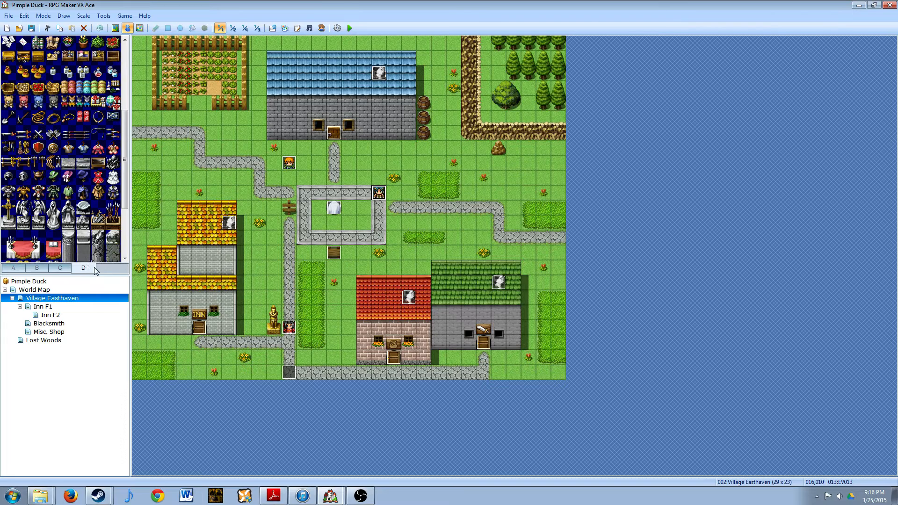
click(8, 117)
key(F5)
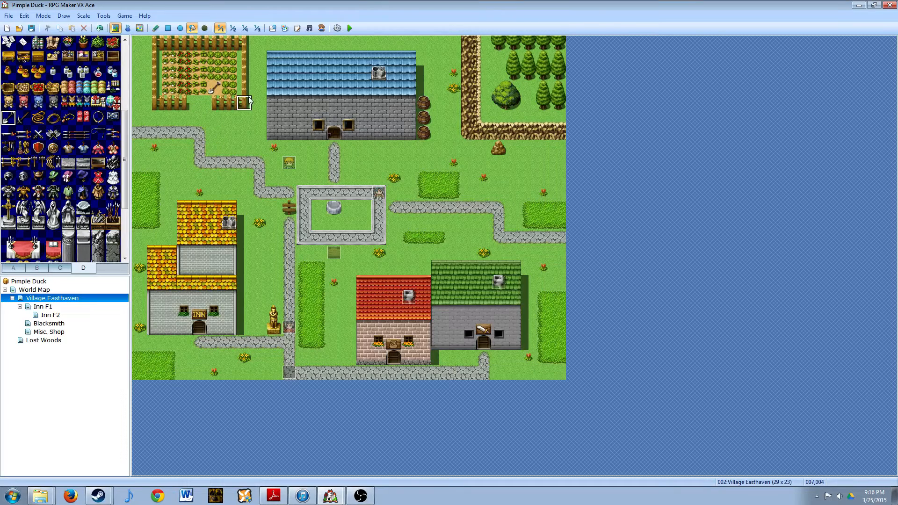
- Start a playtest of the game and load the File 1 save
click(350, 29)
click(400, 269)
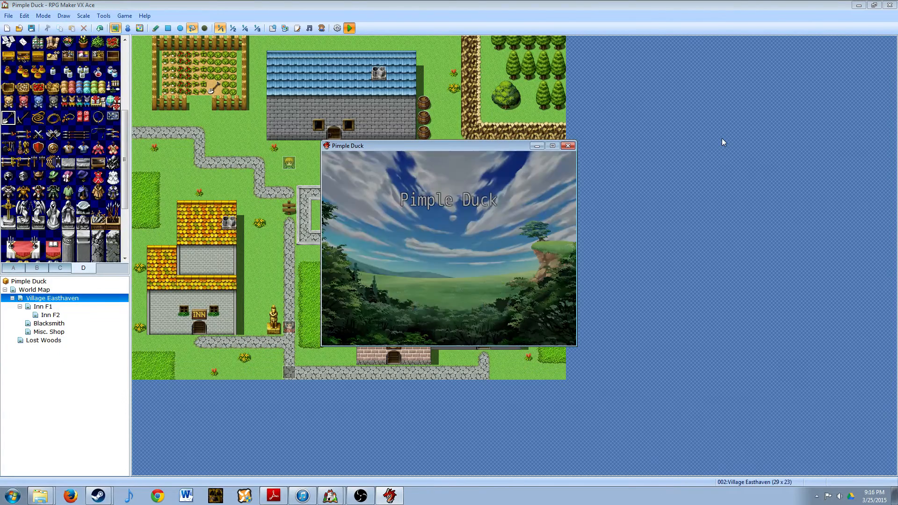
key(Return)
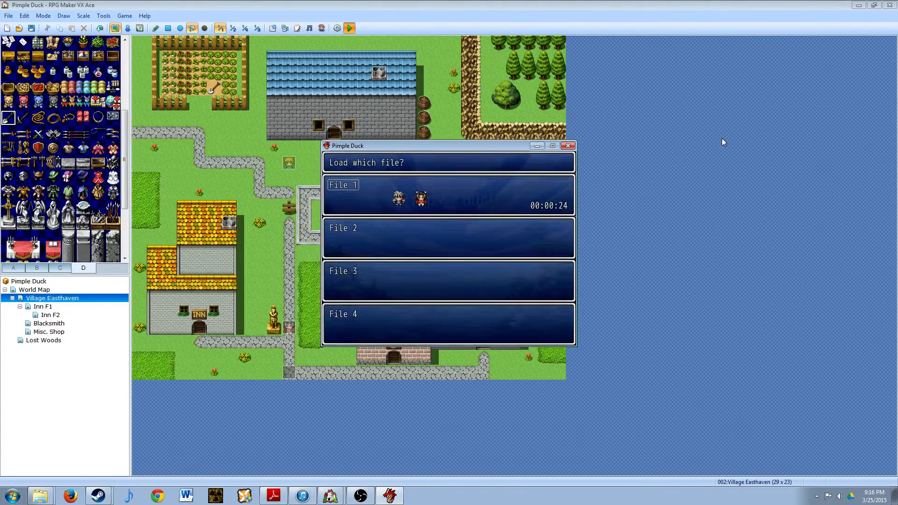
key(Return)
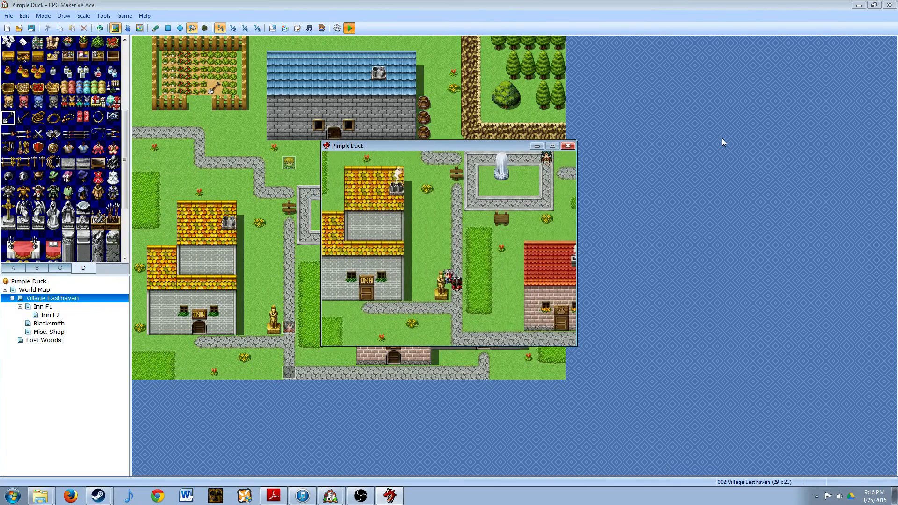
- Walk the party from beside the inn's statue up to the vegetable garden's entrance to check the placed shovel
key(Up)
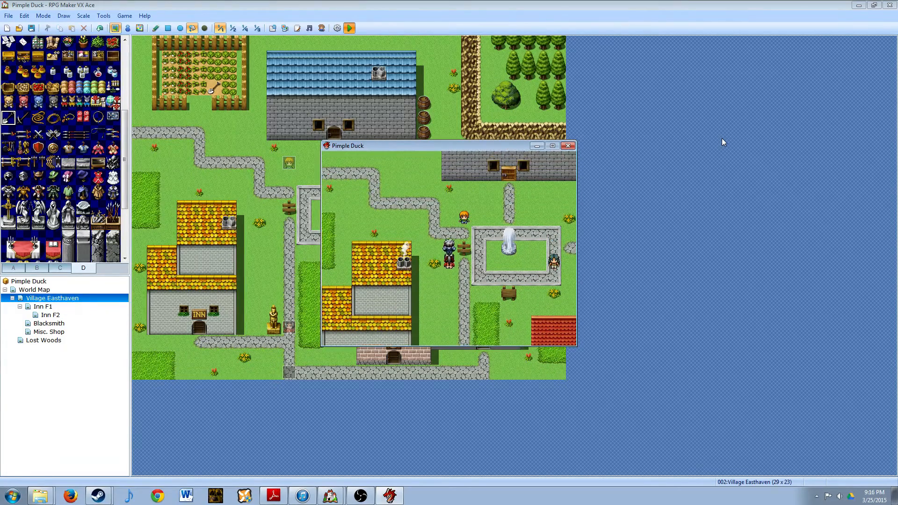
key(Left)
key(Up)
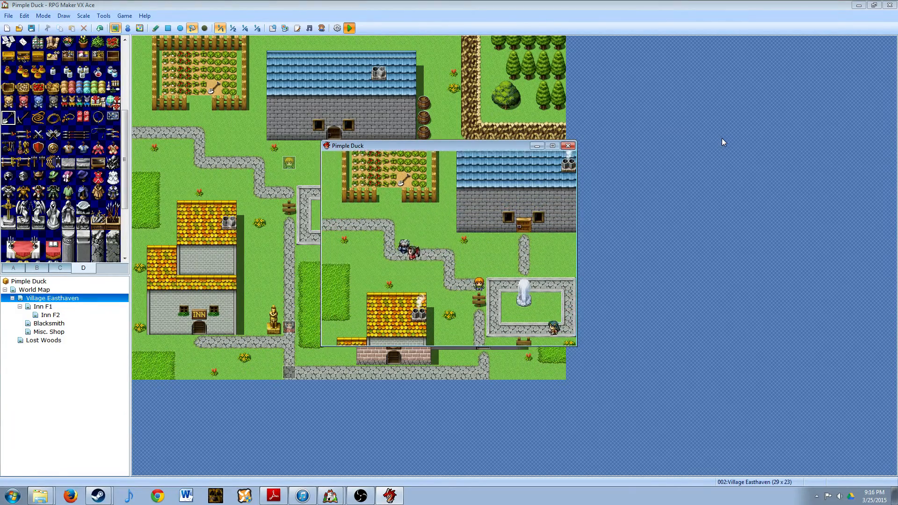
key(Left)
key(Up)
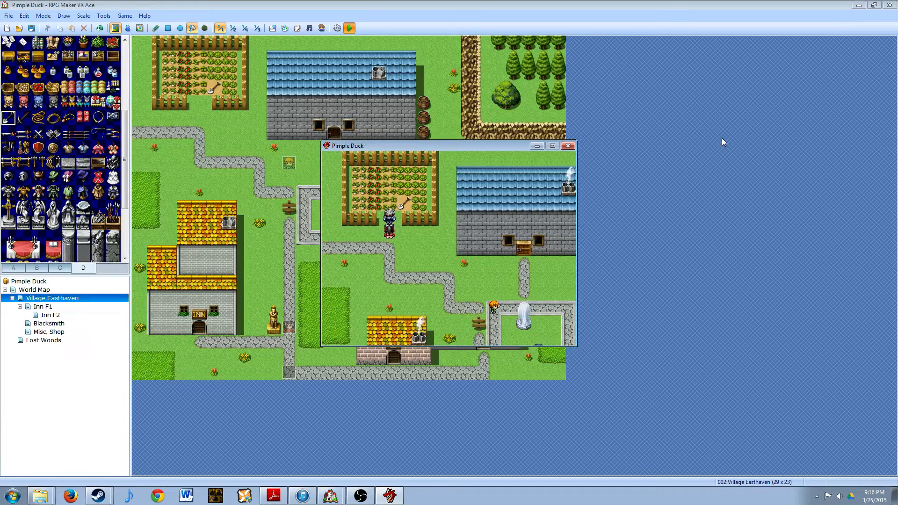
key(Down)
key(Up)
key(Down)
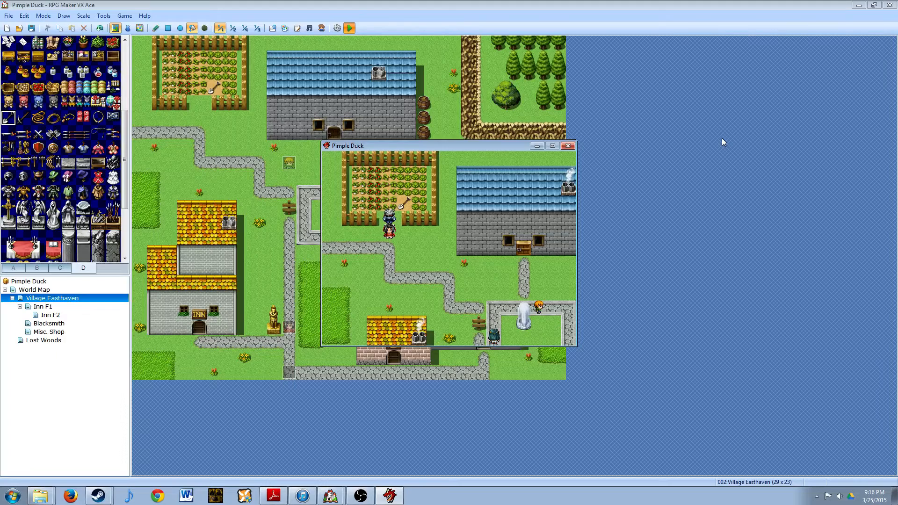
- Test whether the party can walk into the vegetable garden's crops and end the playtest
key(Up)
key(Down)
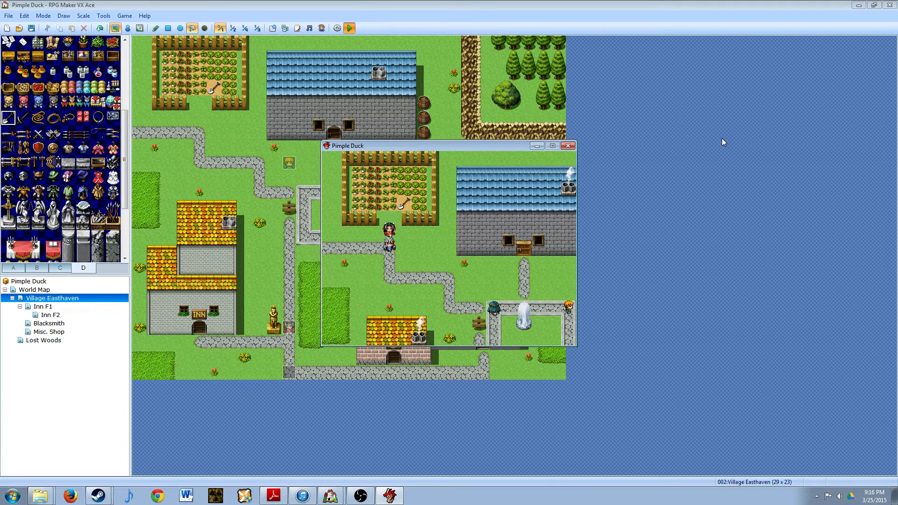
click(567, 145)
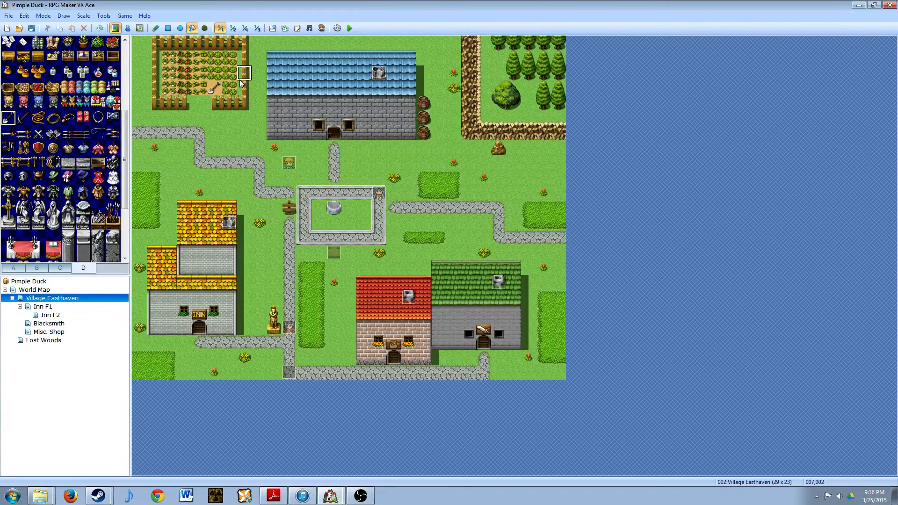
- Make the vegetable crop tiles on the Exterior tileset's B page passable and close the database with the changes accepted
key(F9)
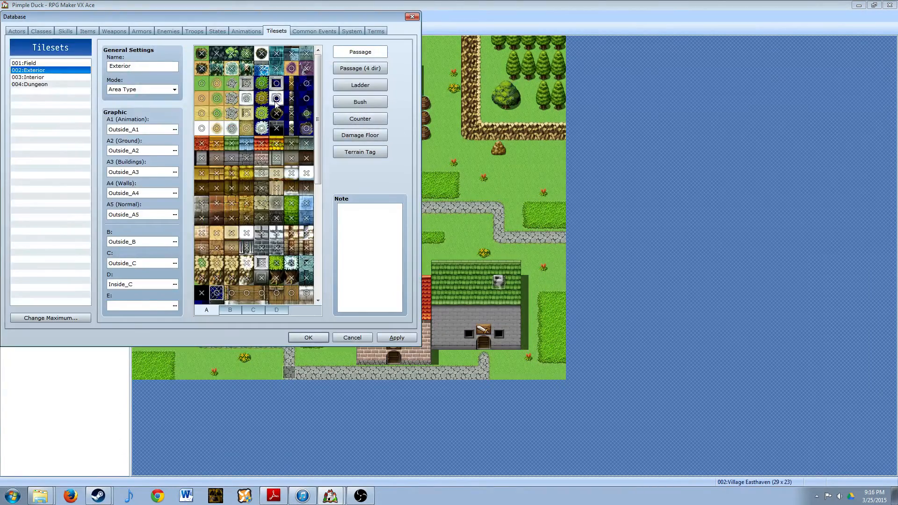
click(278, 310)
click(253, 309)
click(230, 309)
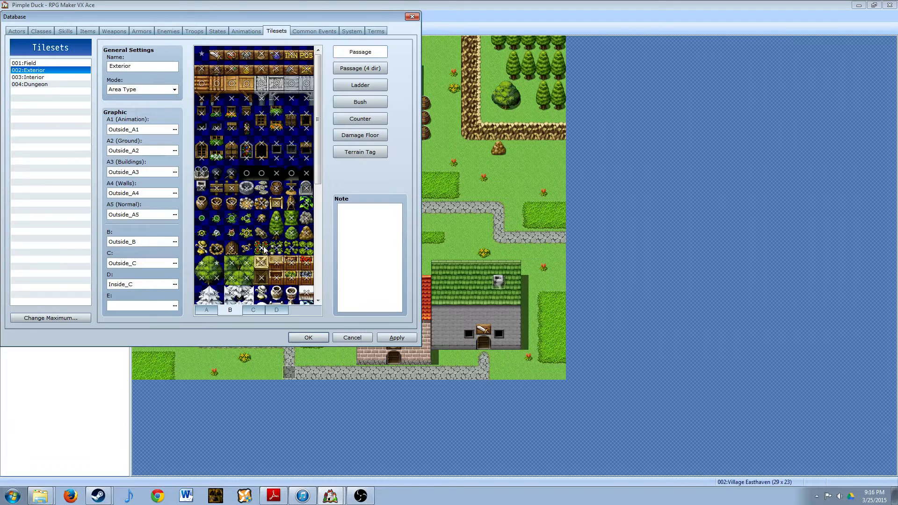
click(280, 248)
click(278, 248)
click(266, 248)
click(290, 249)
click(290, 249)
click(305, 250)
click(306, 250)
click(308, 337)
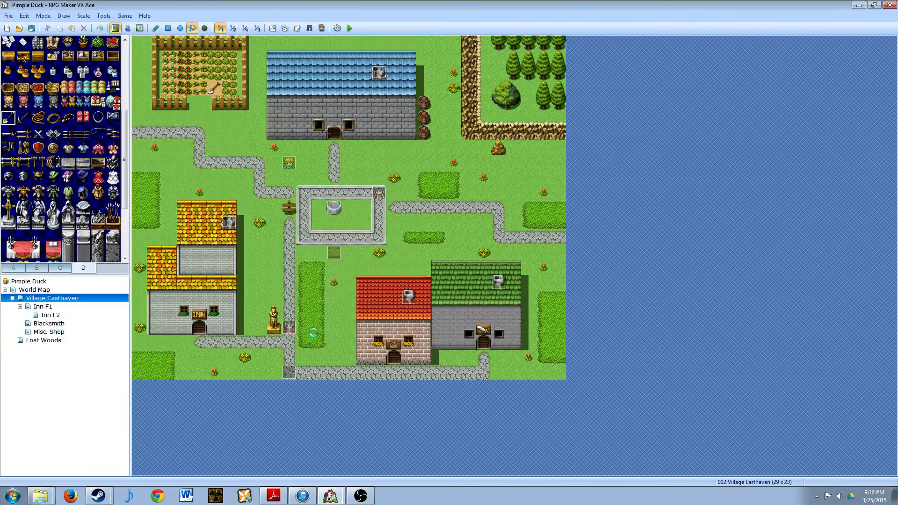
- Start a playtest with the project changes saved and load the File 1 save
click(349, 28)
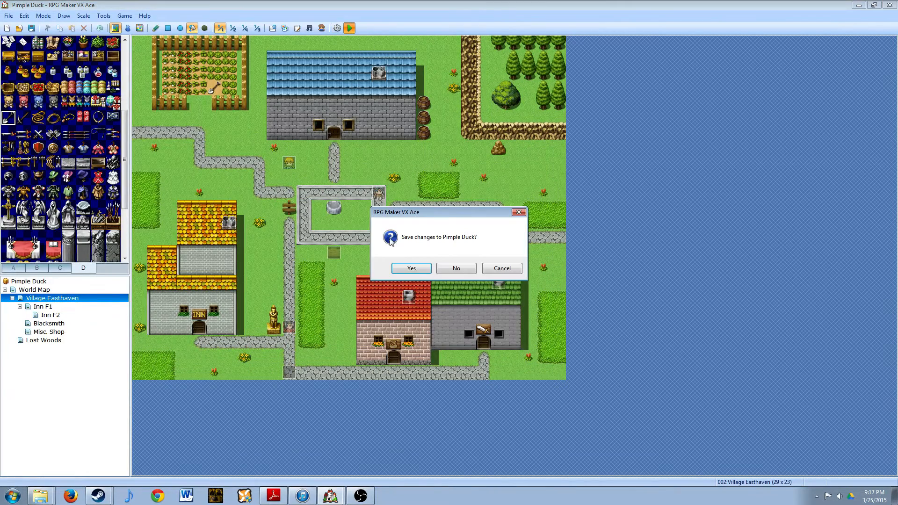
click(411, 269)
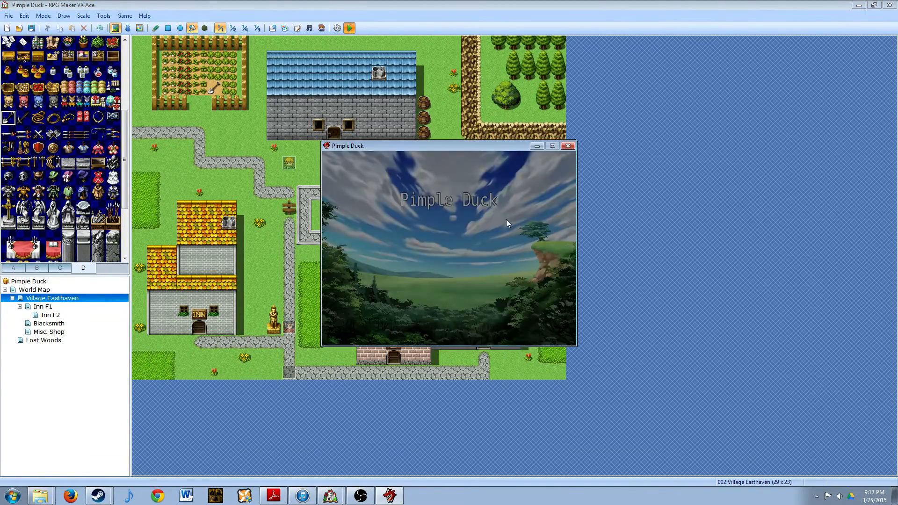
key(Return)
key(Return)
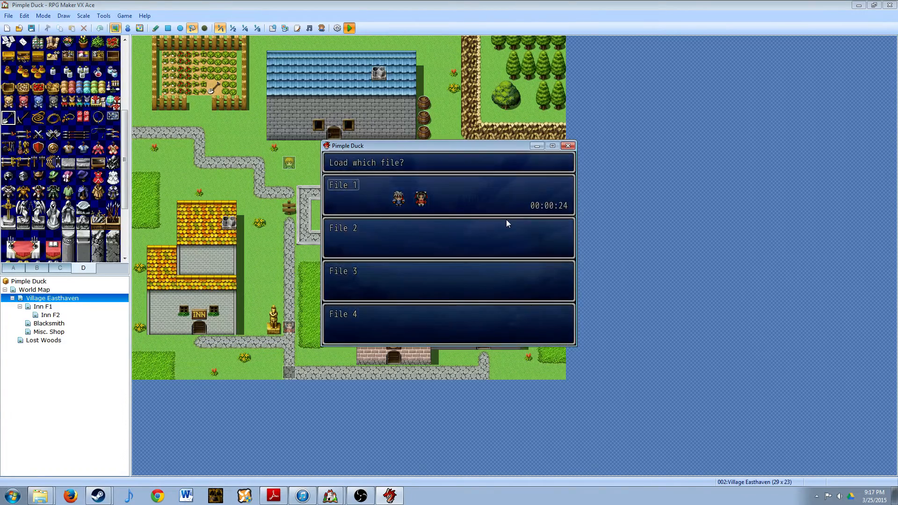
- Walk the party from the inn's statue into the vegetable garden to test the crop tiles, leave the garden and end the playtest
key(Up)
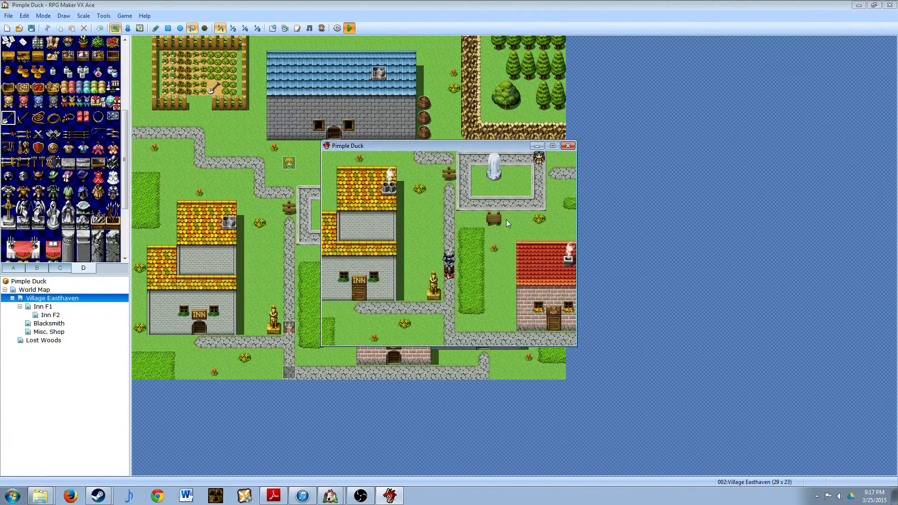
key(Up)
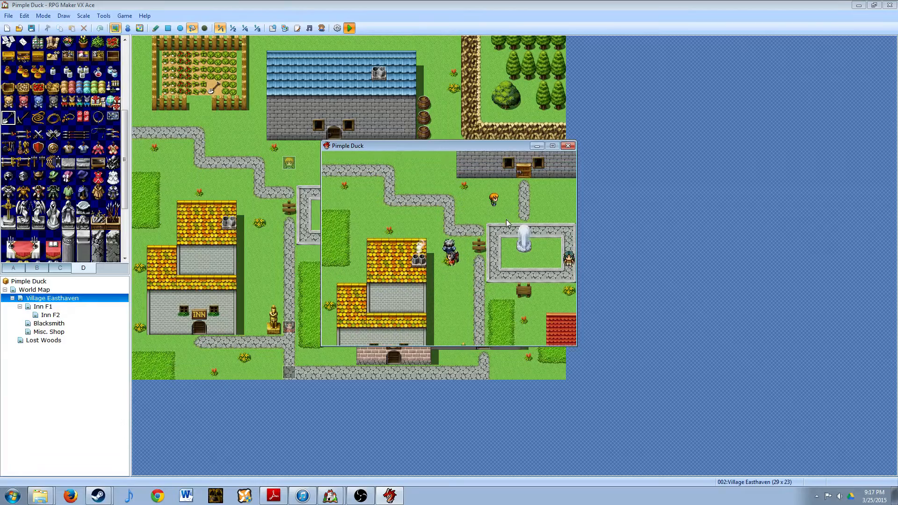
key(Left)
key(Up)
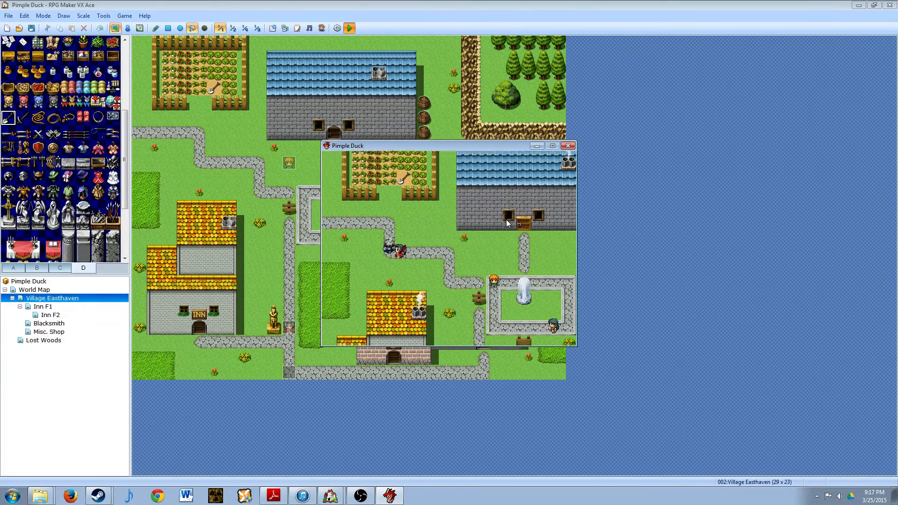
key(Up)
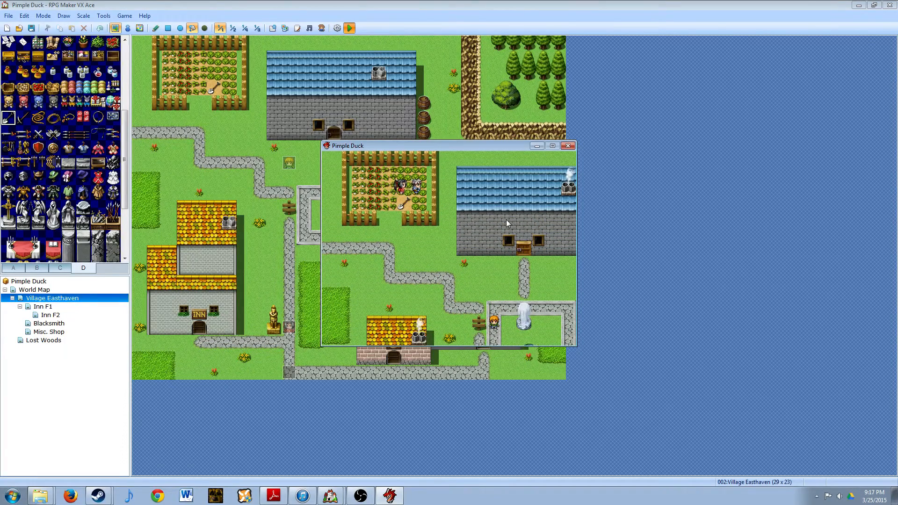
key(Down)
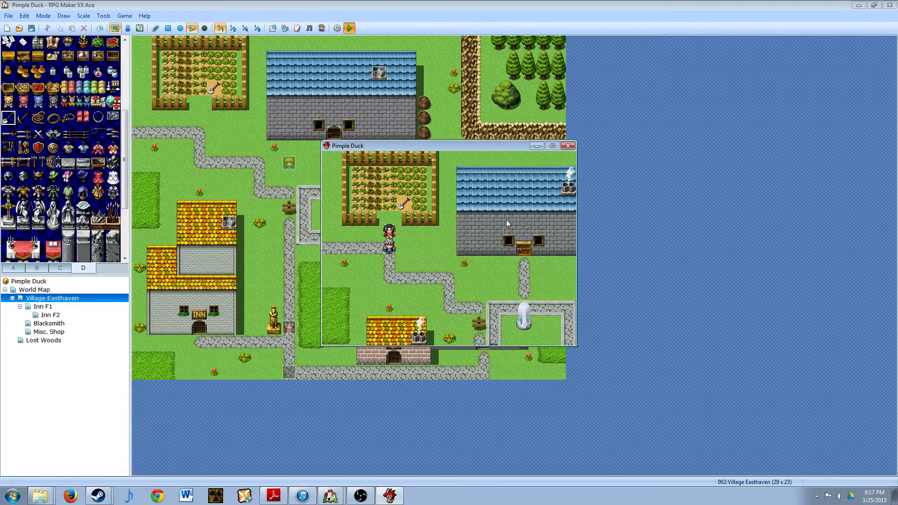
key(alt+F4)
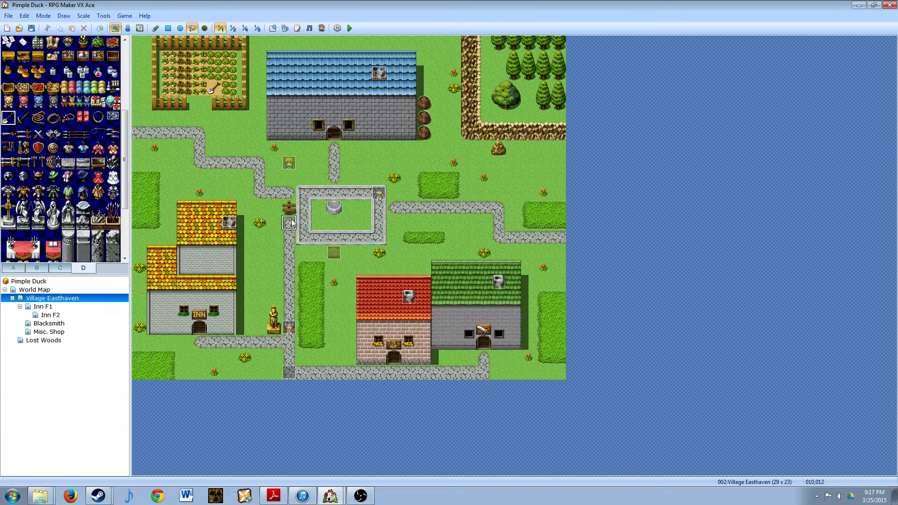
- Review the database's System settings and the Exterior tileset, and close the database without editing anything
key(F9)
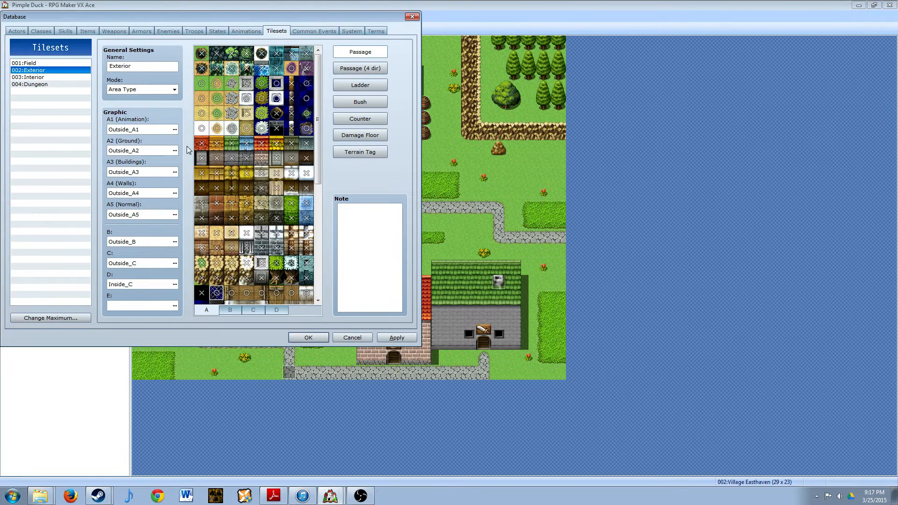
drag(329, 18, 441, 49)
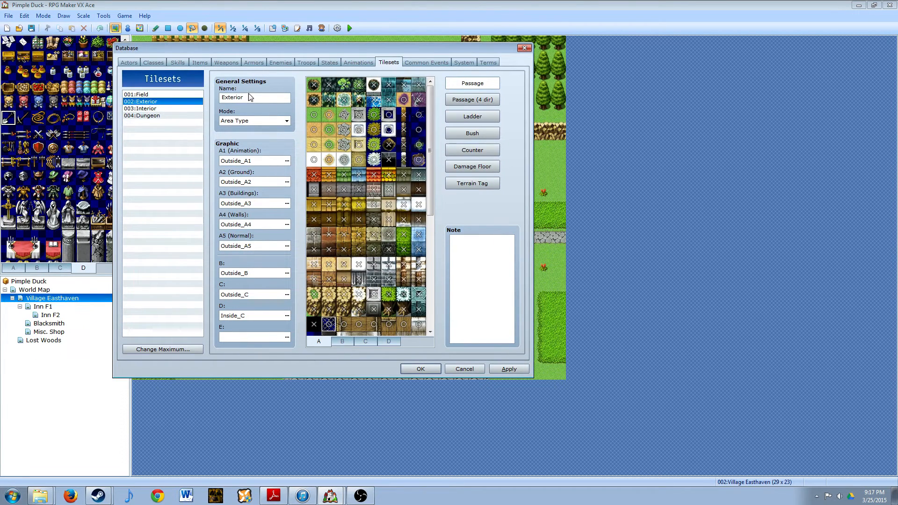
click(465, 63)
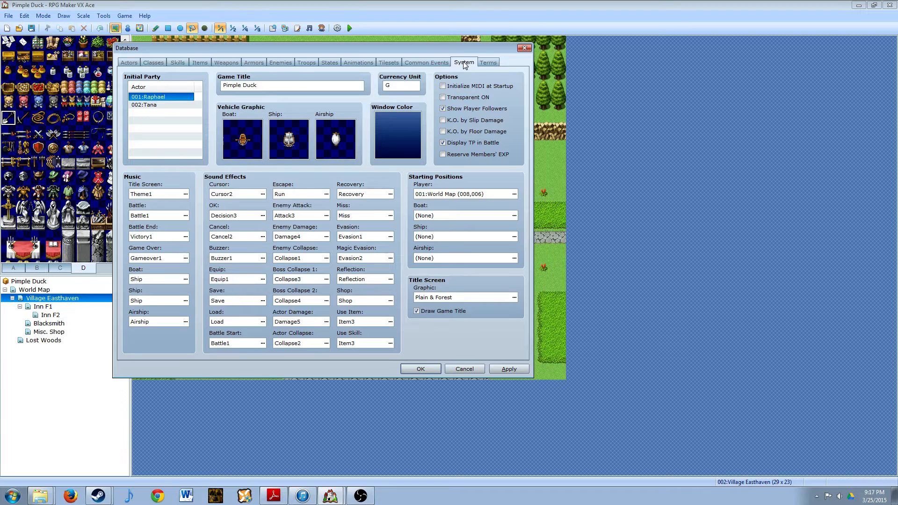
click(389, 63)
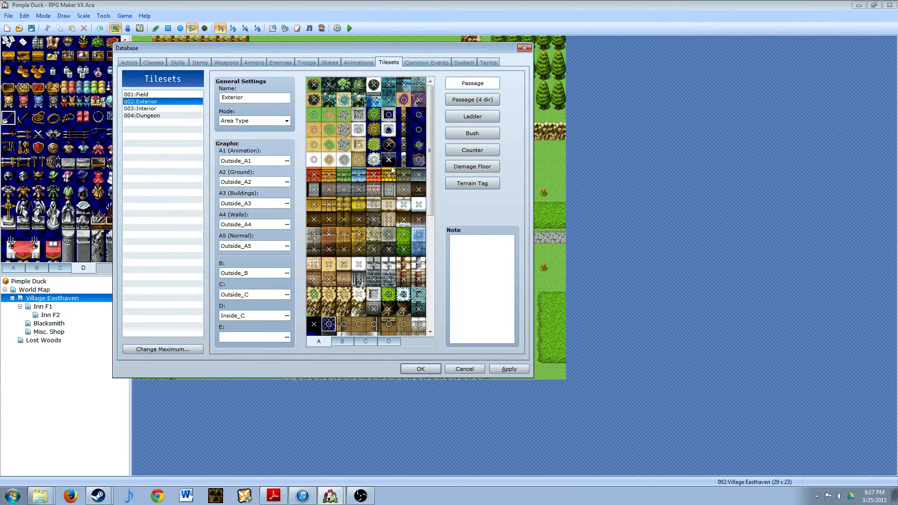
drag(429, 125, 456, 99)
click(524, 48)
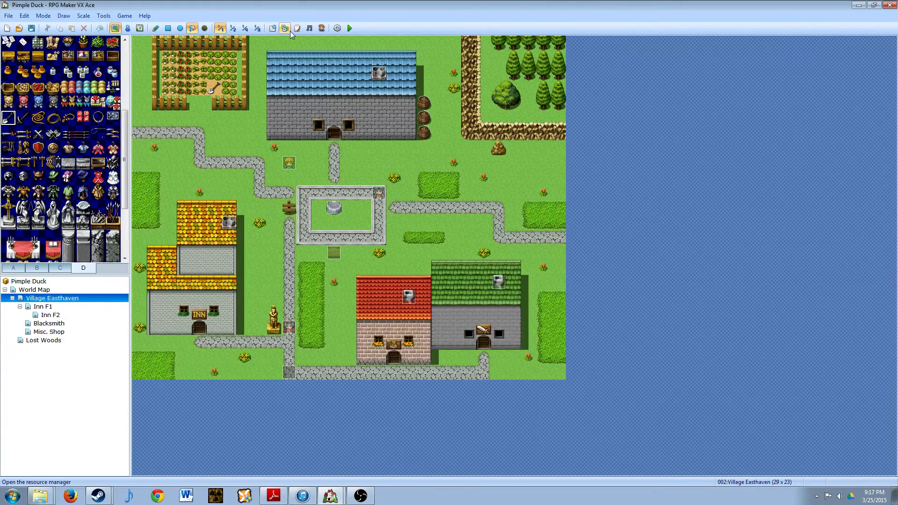
- Open the Resource Manager and browse its graphics and audio categories, including Battlebacks, Parallaxes, Titles, BGM, SE and Battlers
click(336, 29)
drag(148, 19, 321, 89)
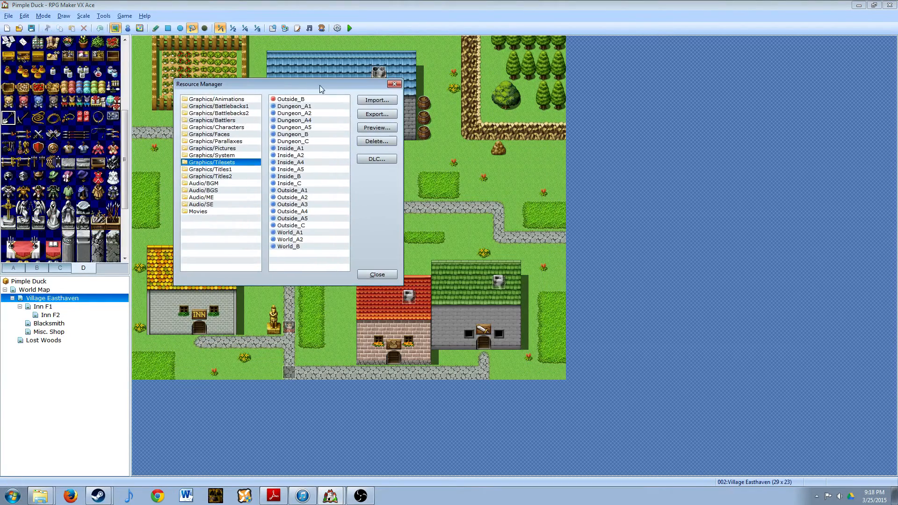
click(211, 113)
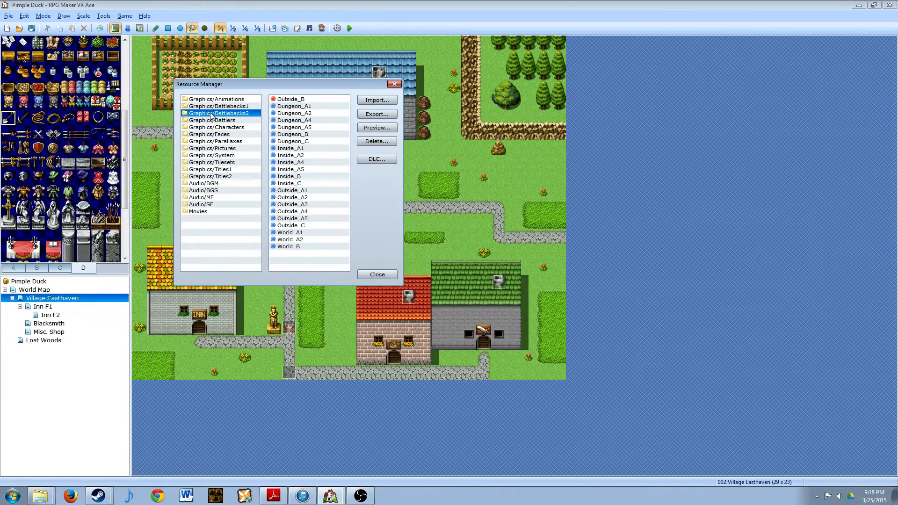
click(214, 105)
click(212, 121)
click(210, 141)
click(208, 169)
click(209, 184)
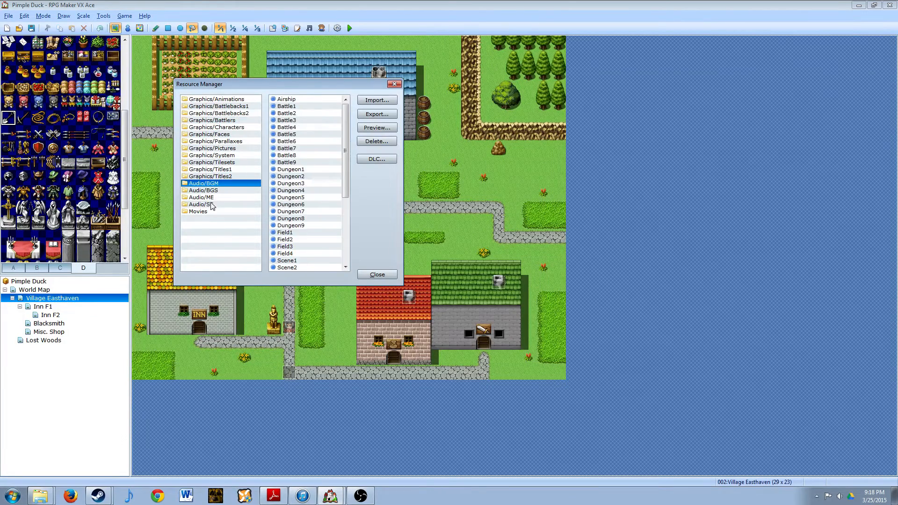
click(212, 204)
click(211, 176)
click(212, 147)
click(212, 121)
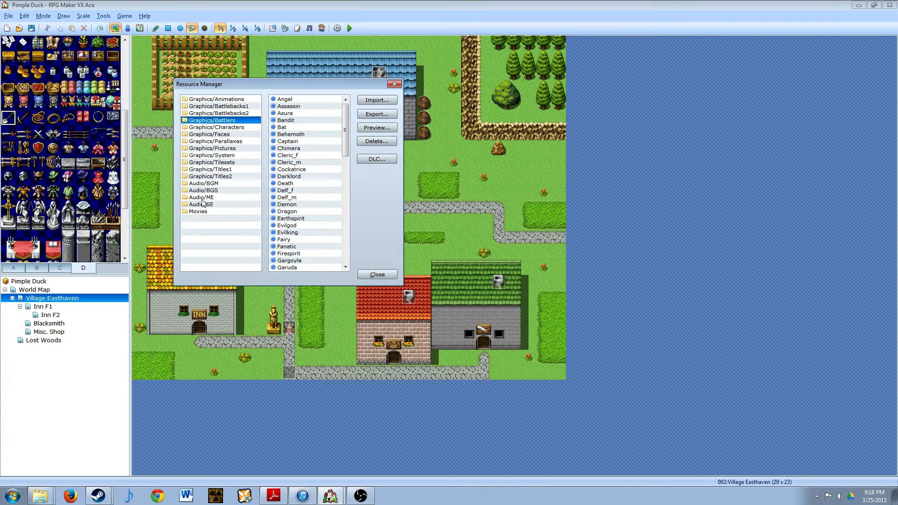
- Import steampunkishtileb.png from the desktop's Creative Stuff/RPG Maker VX Ace Tutorial/RPG Resources folder into Graphics/Tilesets and close the Resource Manager
click(214, 163)
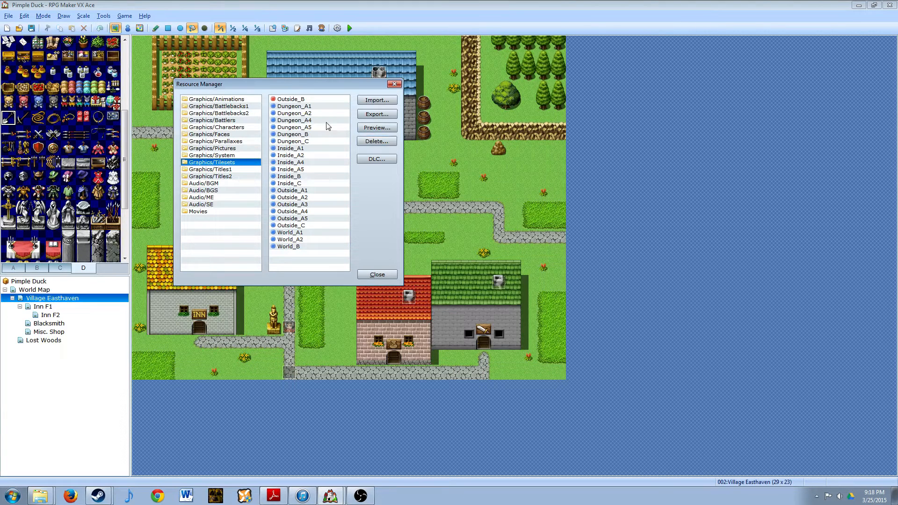
click(375, 101)
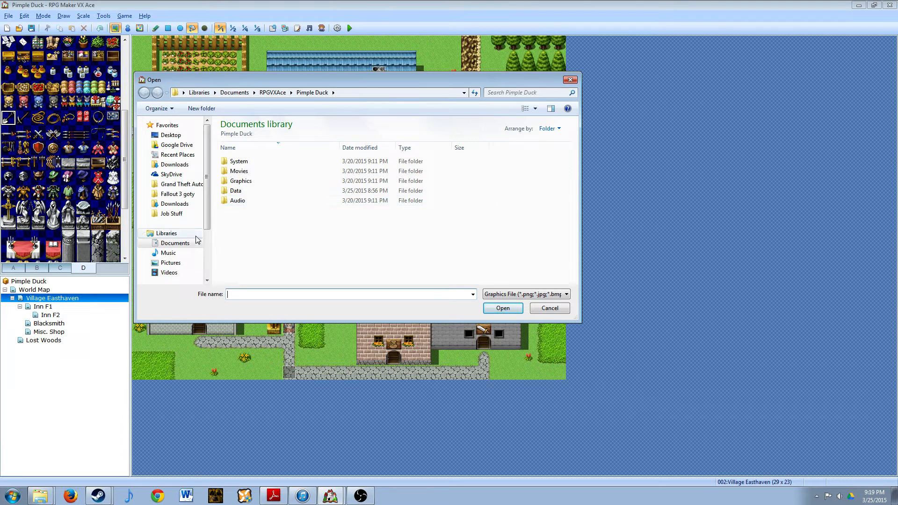
click(171, 135)
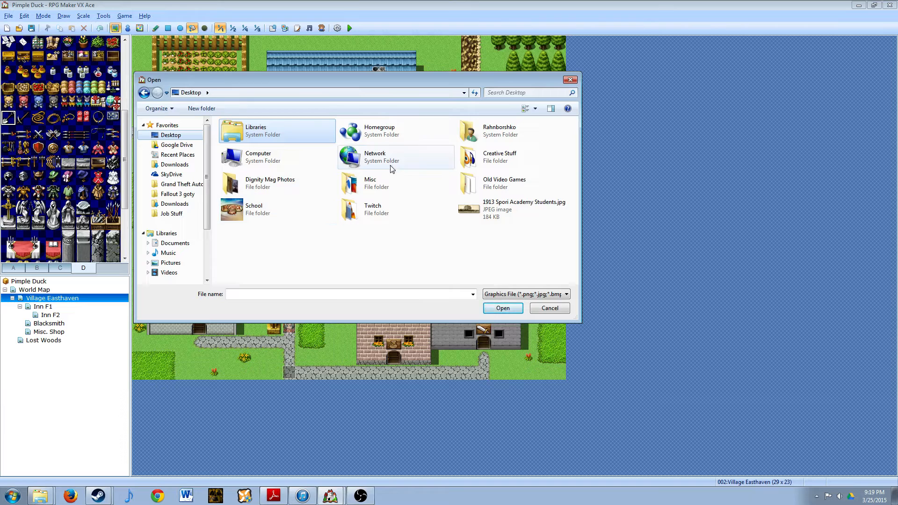
double_click(500, 157)
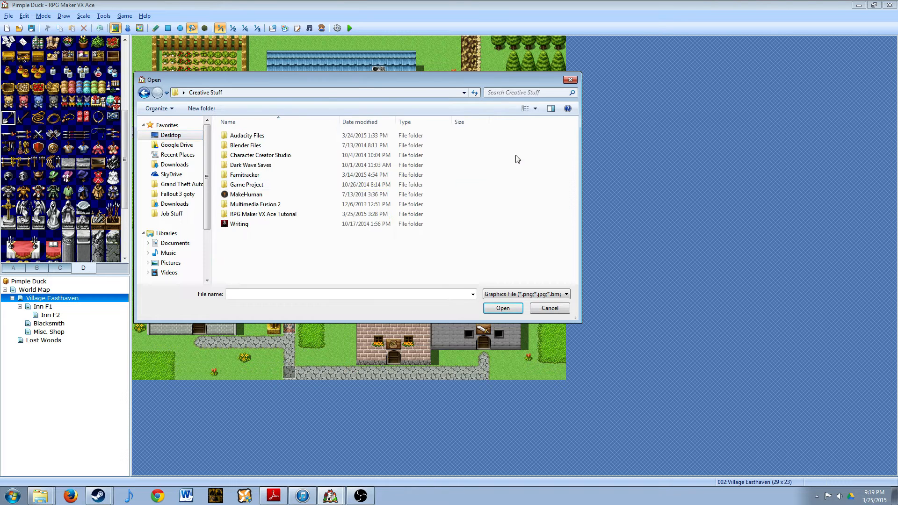
double_click(257, 214)
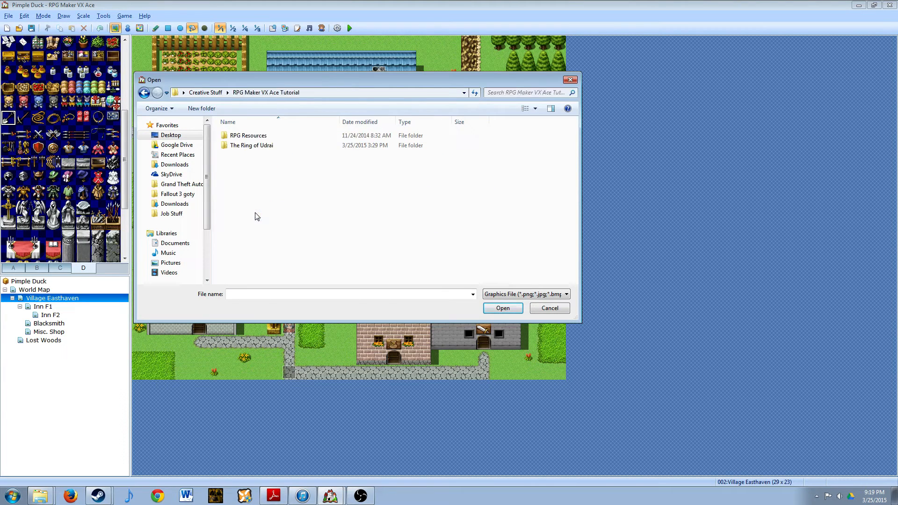
double_click(242, 136)
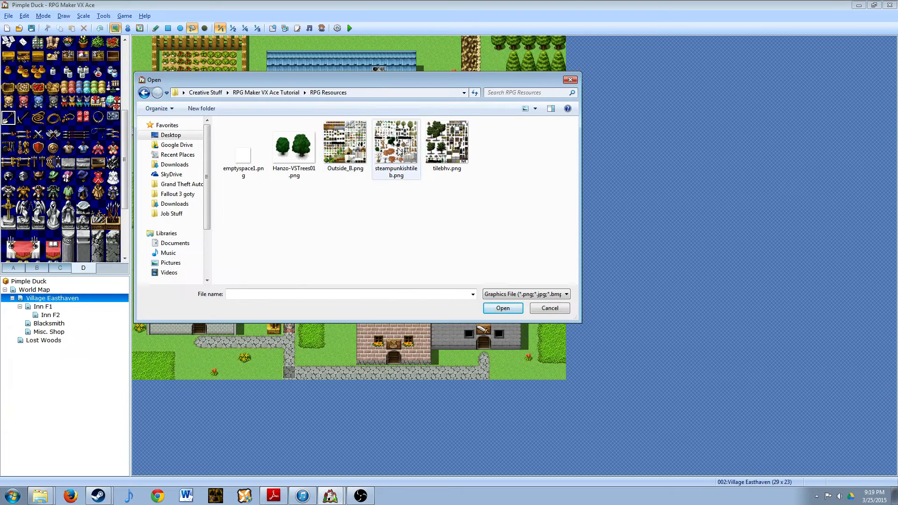
click(449, 147)
click(405, 162)
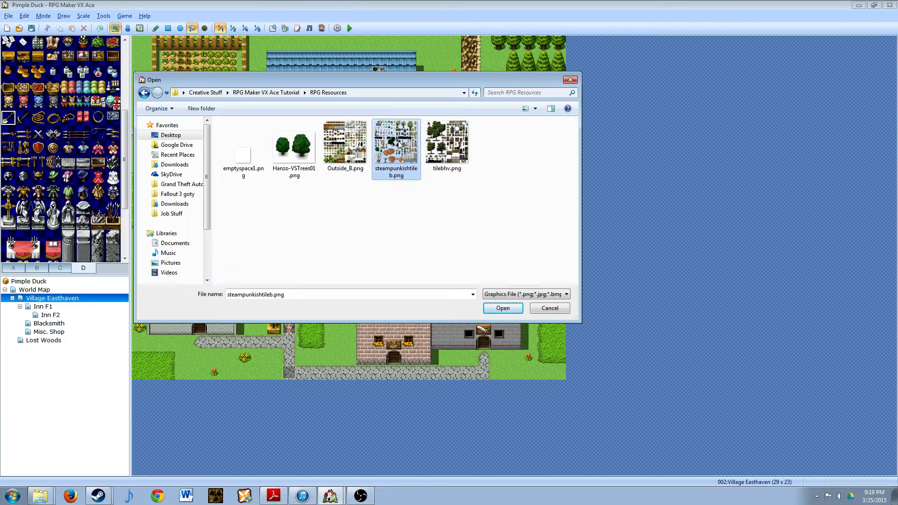
click(503, 308)
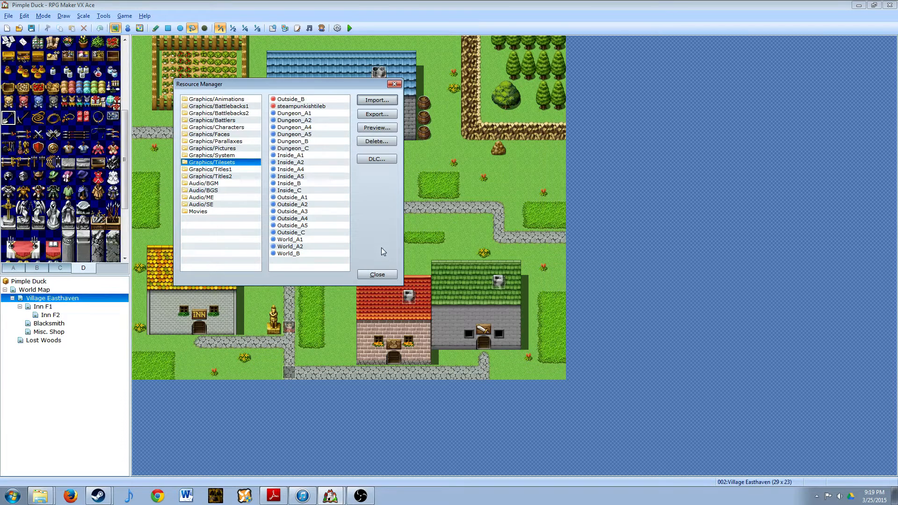
click(384, 274)
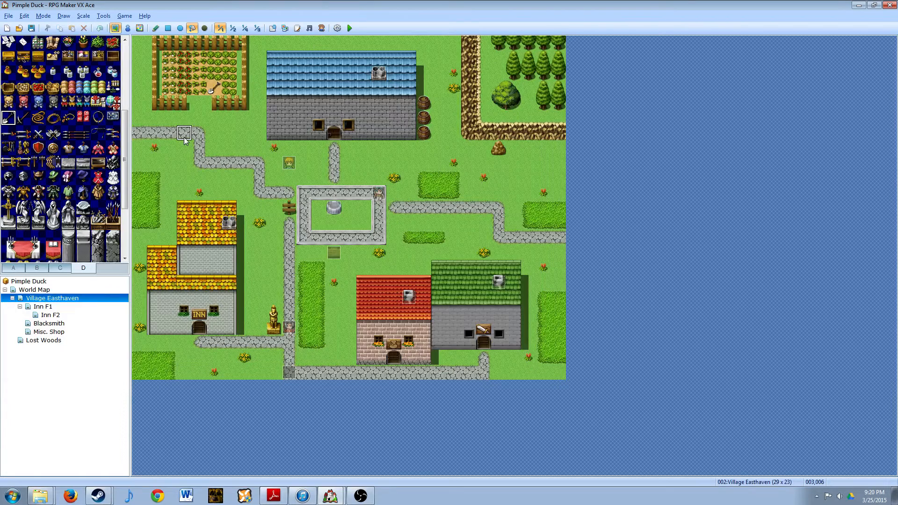
- Preview the steampunkishtileb graphic for the Exterior tileset's E slot and leave the graphic selection without assigning it
key(F9)
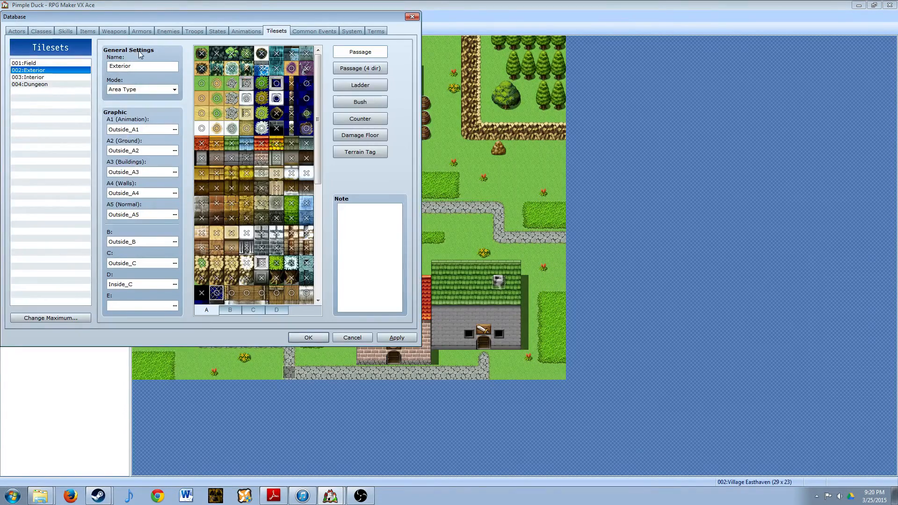
click(177, 306)
click(82, 94)
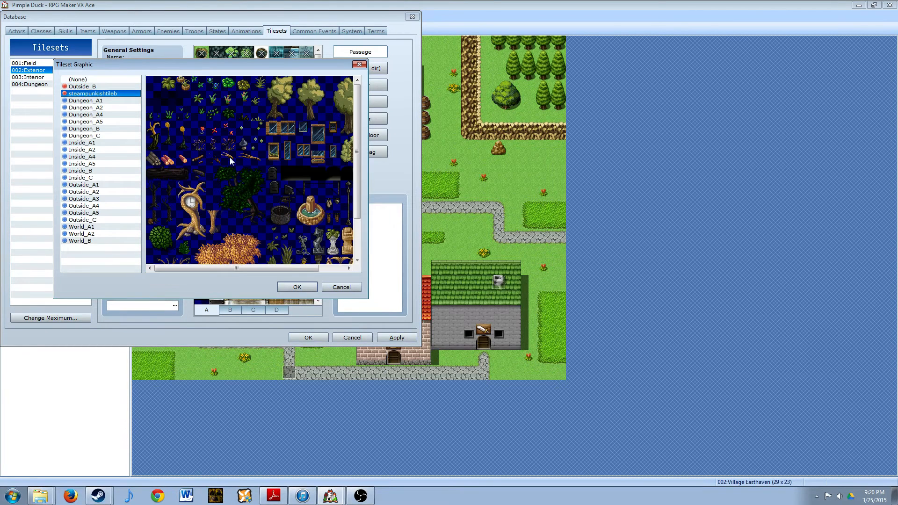
drag(359, 145, 350, 78)
click(335, 288)
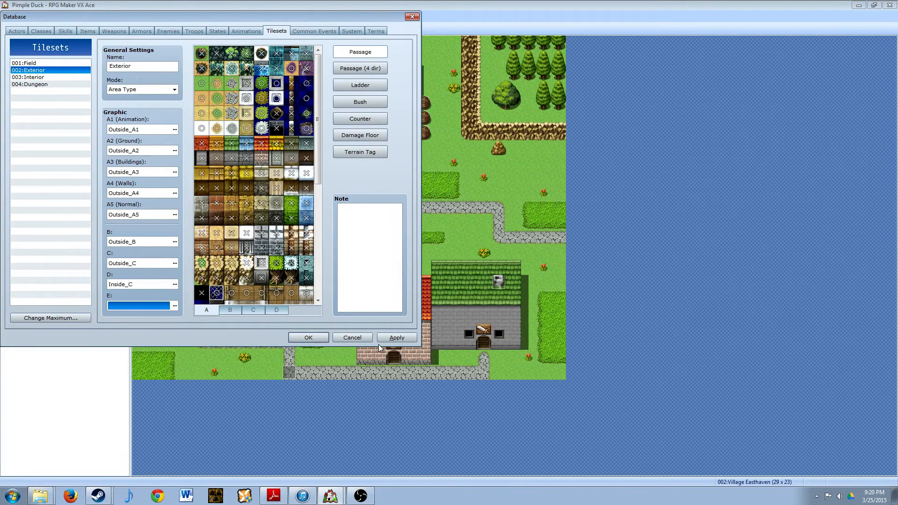
- Open the title screen graphic selection in the database's System settings
click(305, 336)
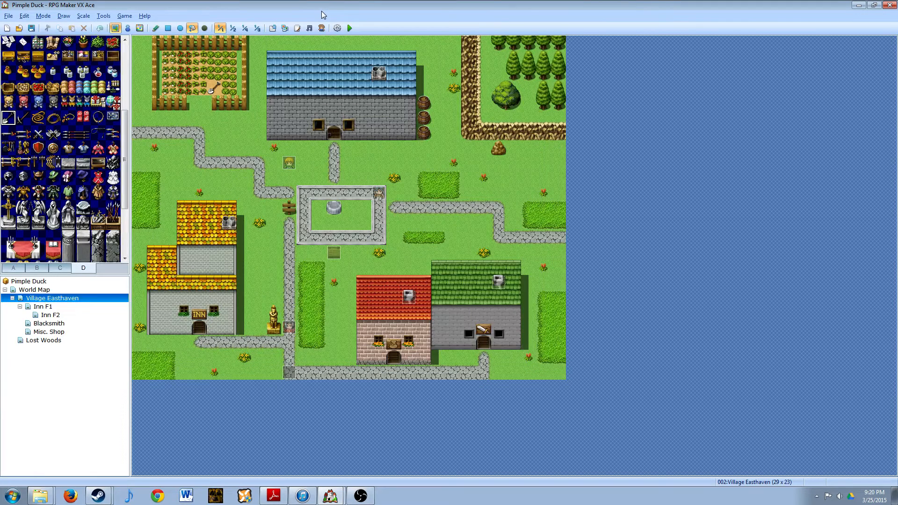
key(F9)
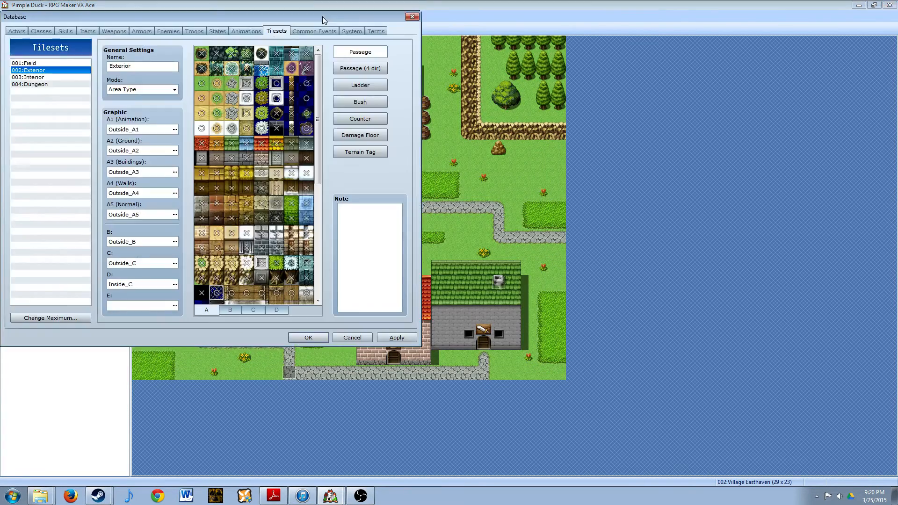
click(351, 31)
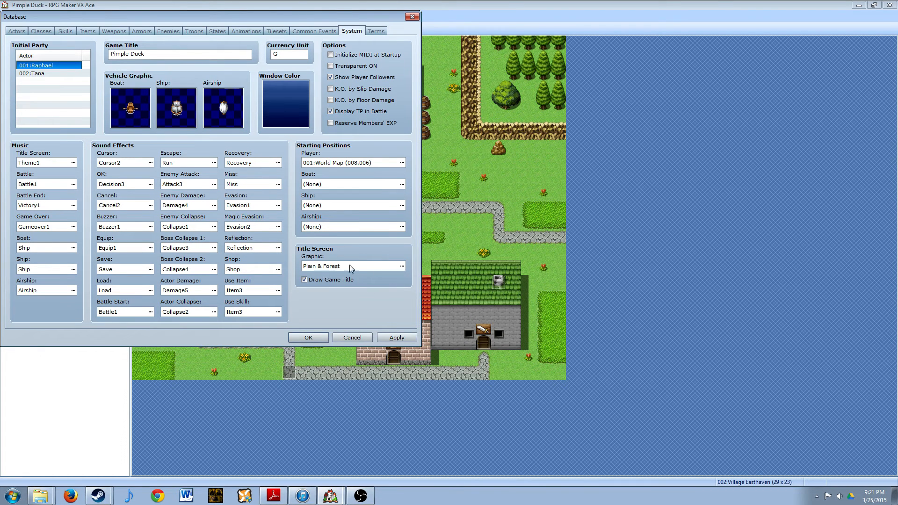
click(402, 267)
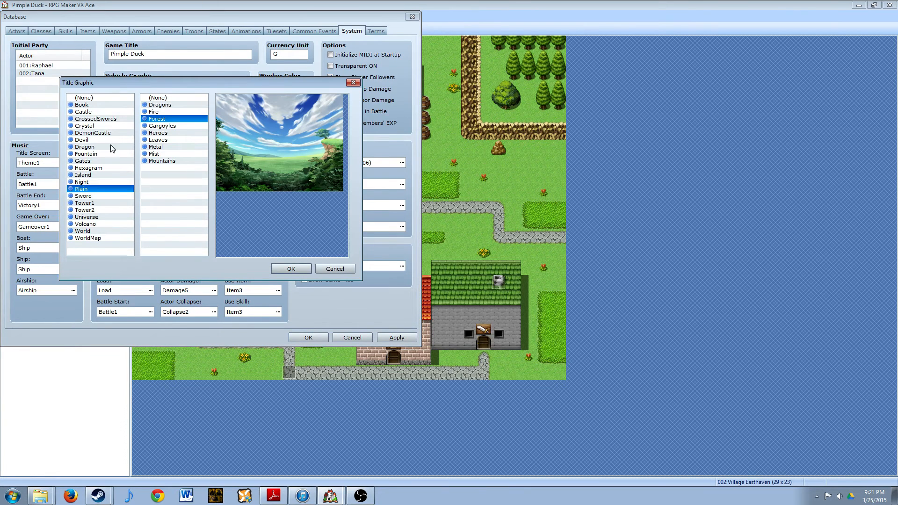
- Preview title screen combinations of backgrounds such as Book, Tower2 and Devil with the Forest, Leaves, Fire, Metal and Mist overlays
click(93, 147)
click(85, 161)
click(85, 189)
click(85, 211)
click(86, 154)
click(87, 103)
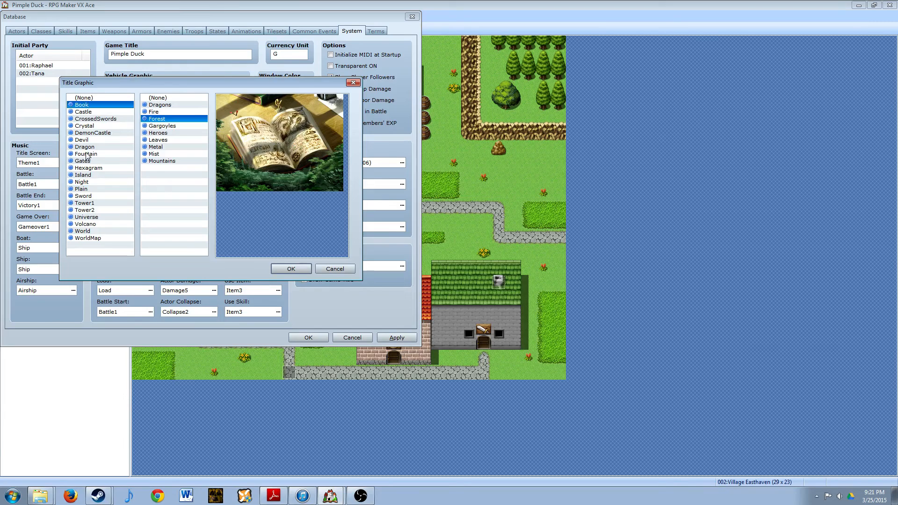
click(86, 153)
click(86, 188)
click(87, 209)
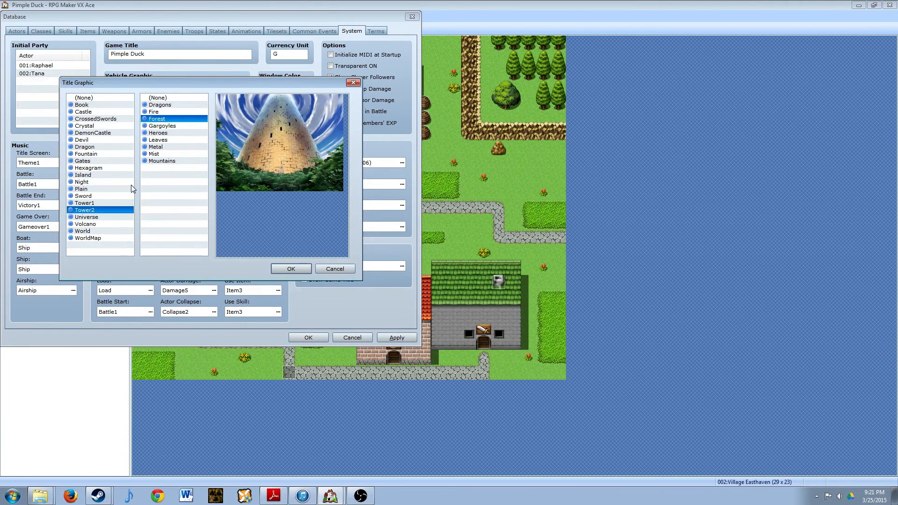
click(159, 140)
click(98, 140)
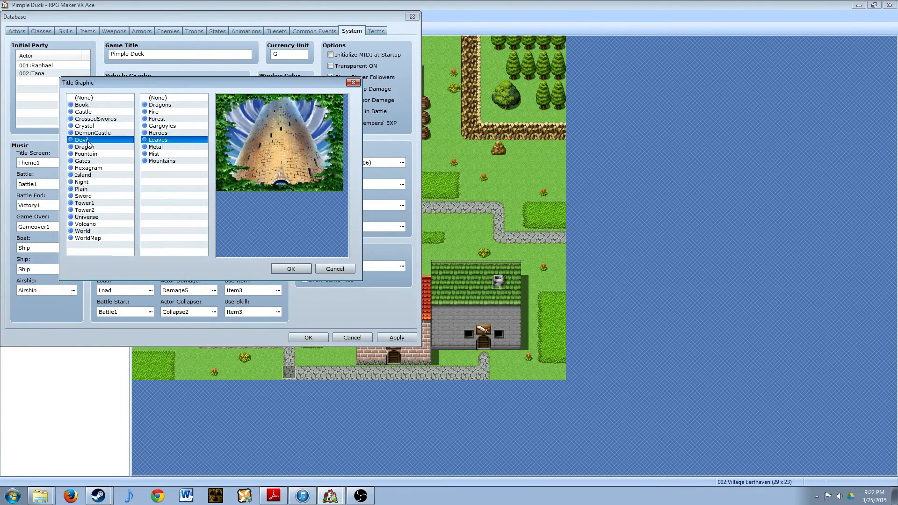
click(164, 113)
click(164, 147)
click(164, 154)
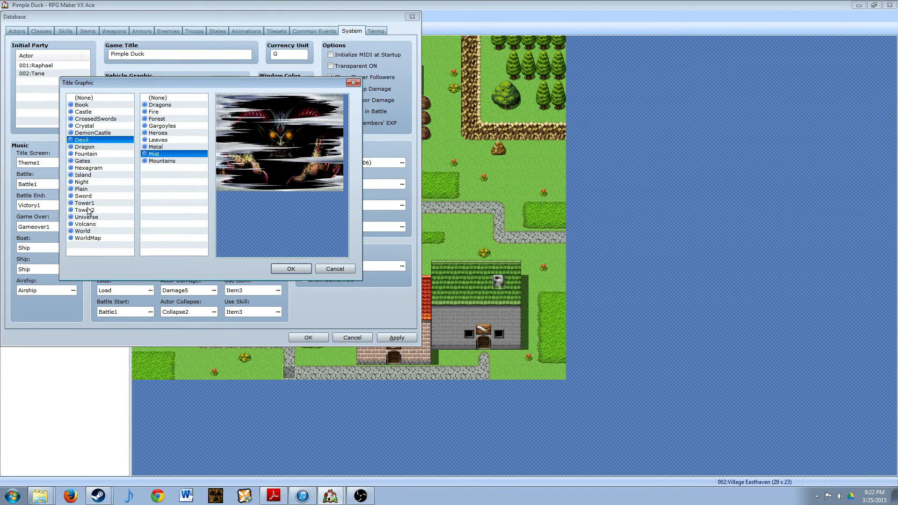
- Set the title screen graphic to DemonCastle with the Gargoyles overlay and close the database, keeping the change
click(93, 135)
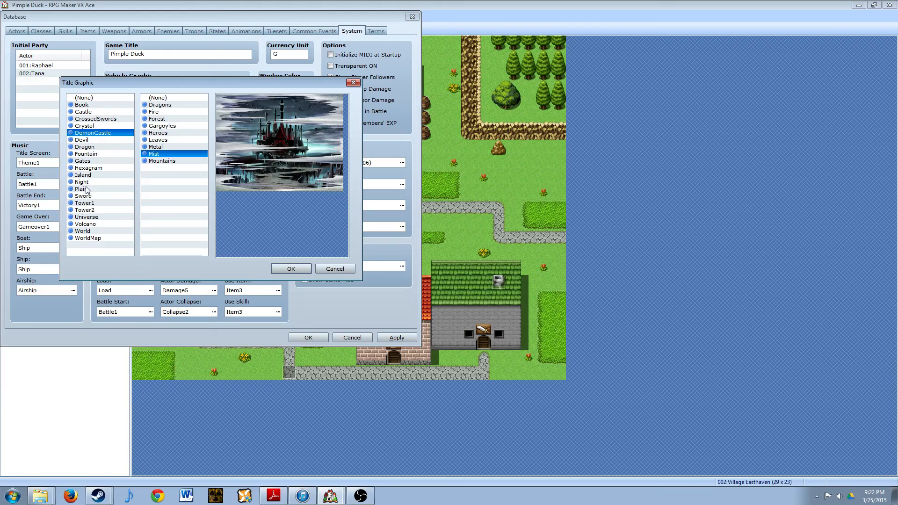
click(163, 126)
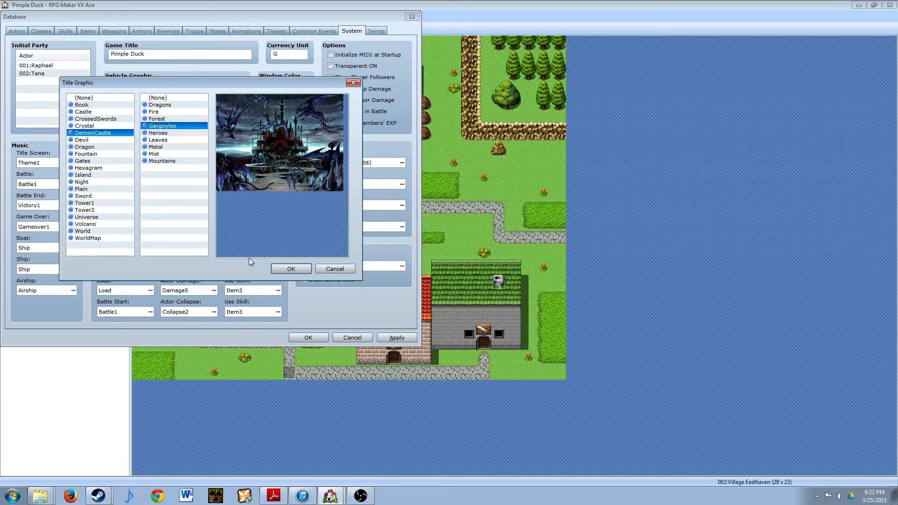
click(291, 269)
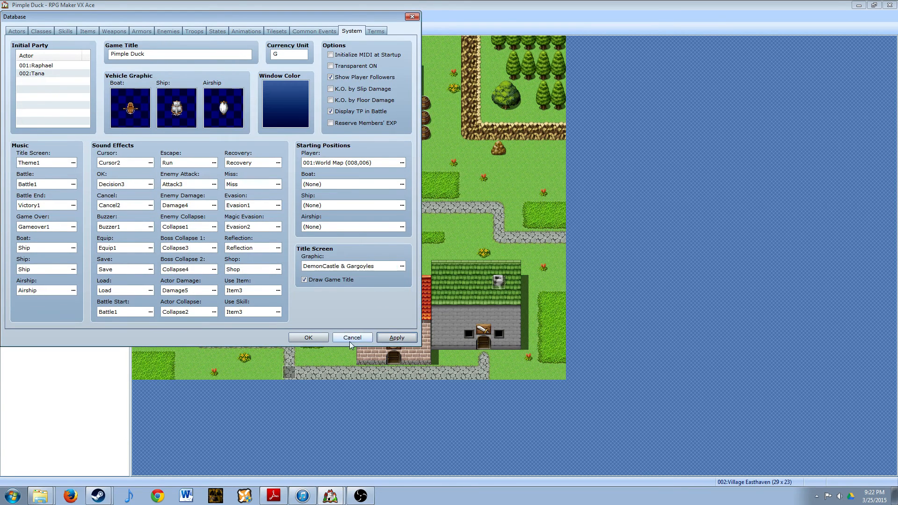
click(306, 337)
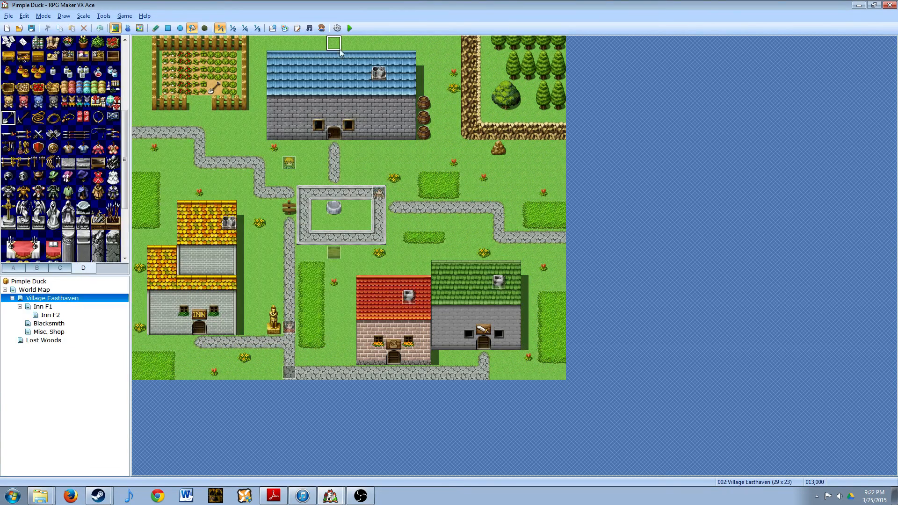
- Save the project, start a playtest to check the title screen, and shut the game down from its title menu
click(350, 28)
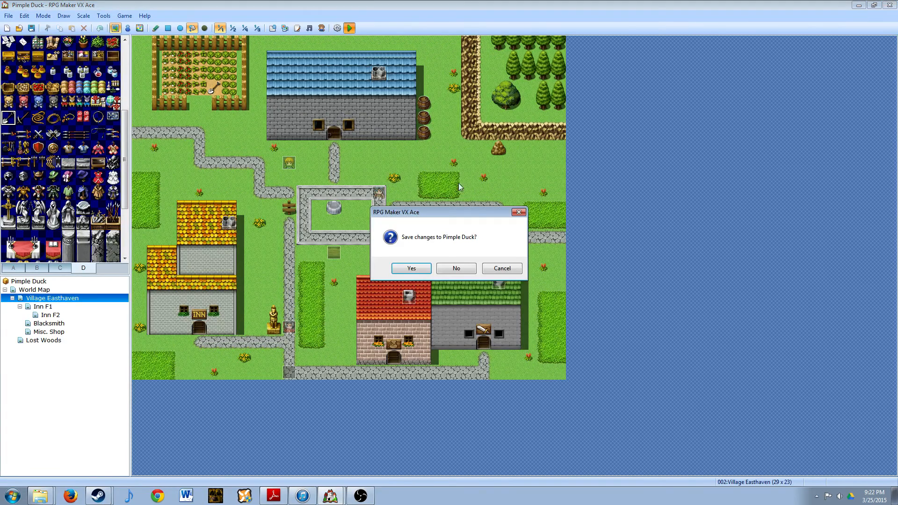
click(421, 267)
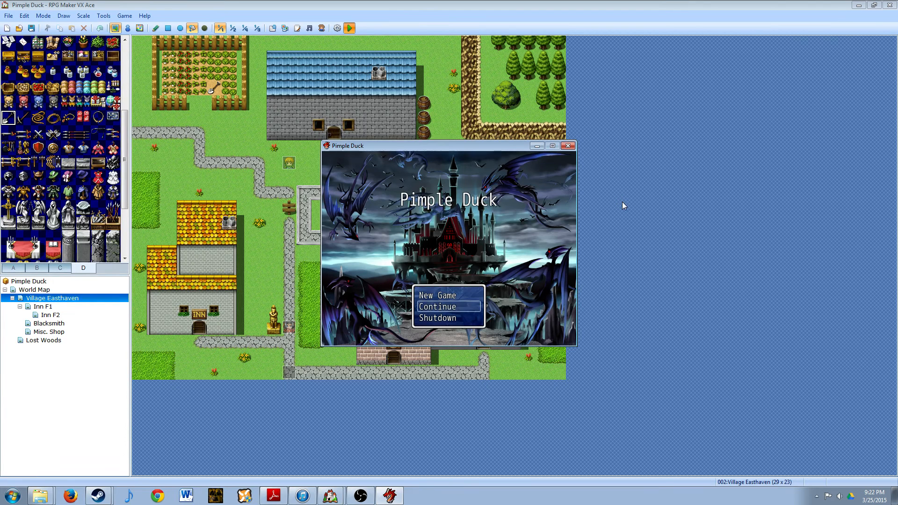
key(Down)
key(Return)
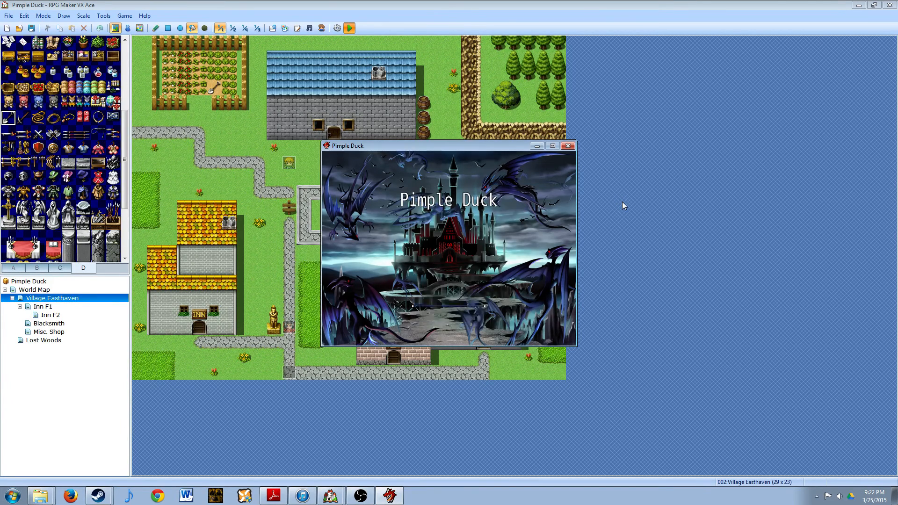